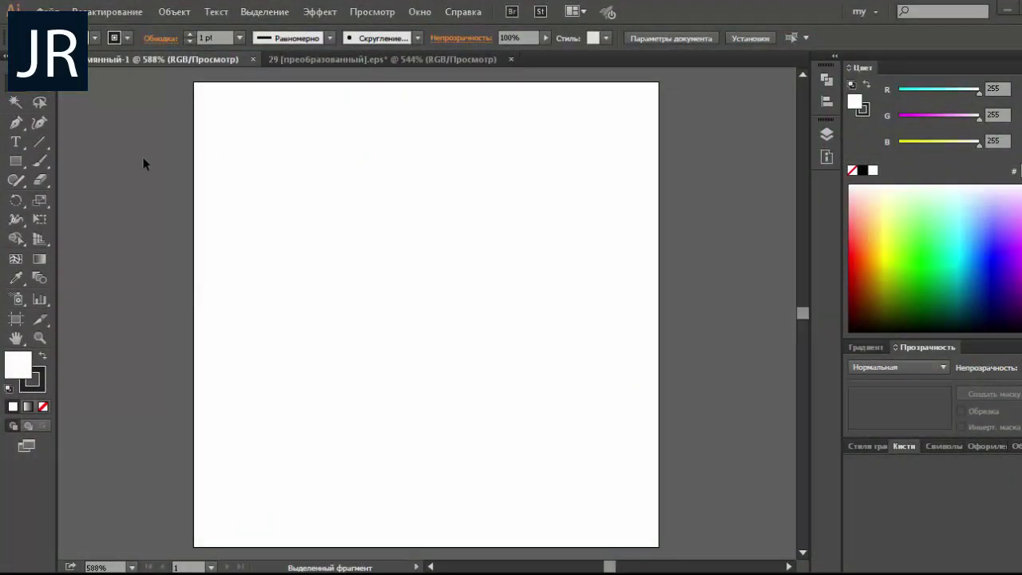
Step: Sketch a freehand Pencil outline of half a butterfly beside the vertical centre line
{"action": "left_click_drag", "start_coordinate": [15, 179], "coordinate": [89, 202]}
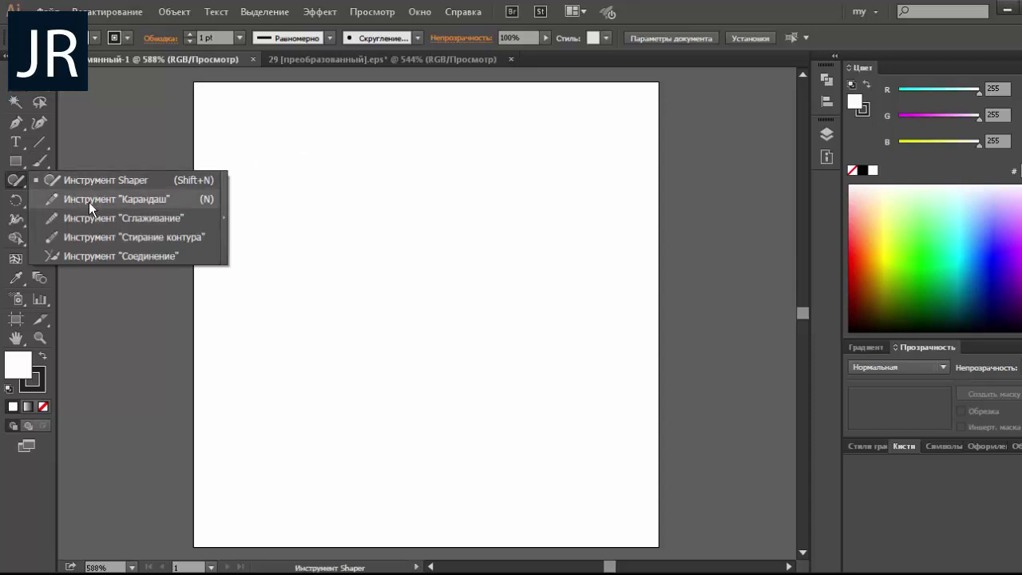
{"action": "mouse_move", "coordinate": [388, 253]}
{"action": "left_mouse_down"}
{"action": "mouse_move", "coordinate": [505, 148]}
{"action": "mouse_move", "coordinate": [435, 310]}
{"action": "mouse_move", "coordinate": [505, 339]}
{"action": "mouse_move", "coordinate": [530, 382]}
{"action": "mouse_move", "coordinate": [489, 417]}
{"action": "mouse_move", "coordinate": [521, 447]}
{"action": "mouse_move", "coordinate": [479, 438]}
{"action": "mouse_move", "coordinate": [401, 451]}
{"action": "left_mouse_up"}
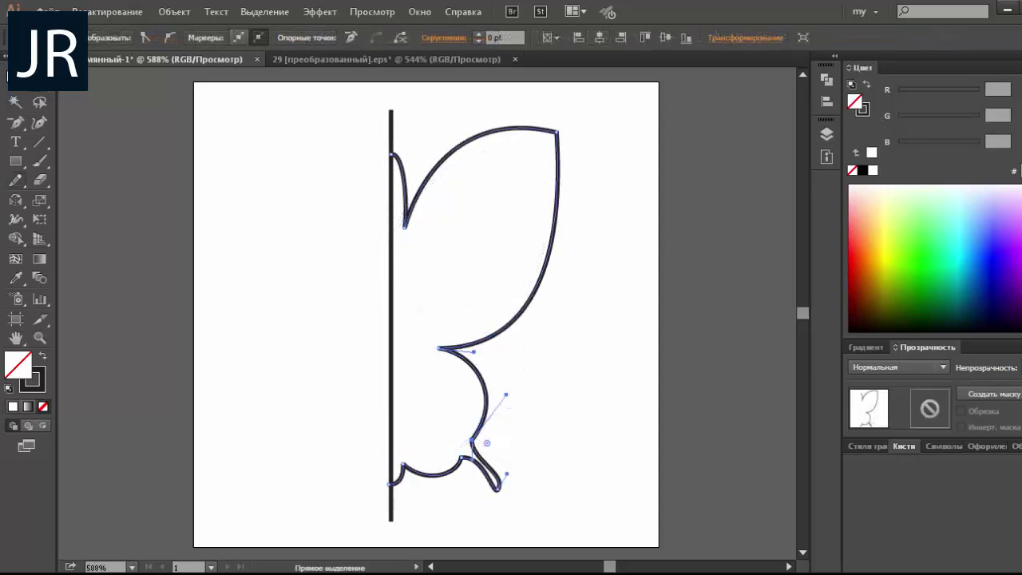
{"action": "left_click", "coordinate": [14, 88]}
{"action": "left_click", "coordinate": [418, 141]}
Step: Reflect a copy of the half outline from the centre line's top to form the left half
{"action": "left_click_drag", "start_coordinate": [470, 182], "coordinate": [471, 182]}
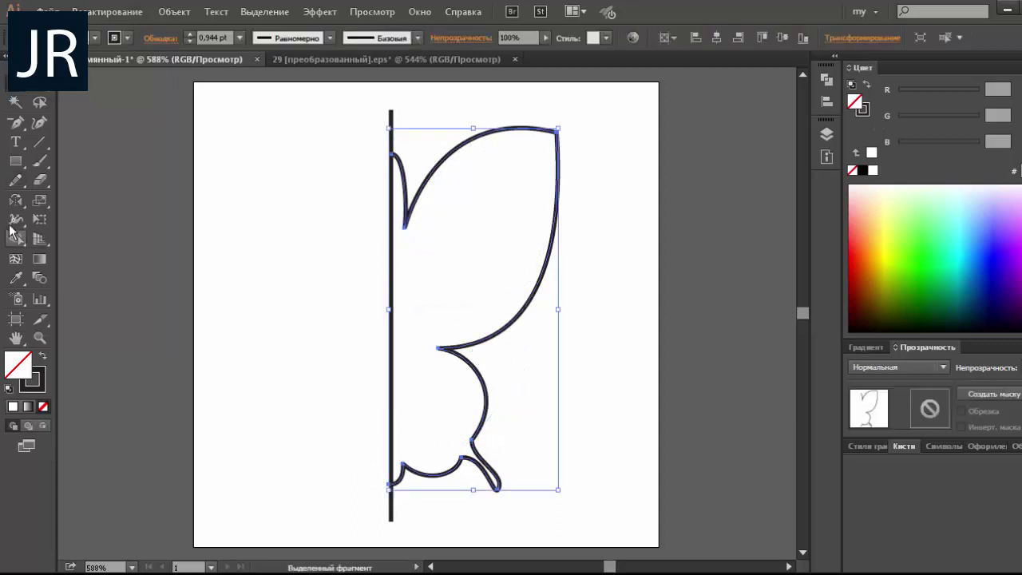
{"action": "left_click", "coordinate": [15, 199]}
{"action": "left_click", "coordinate": [391, 153]}
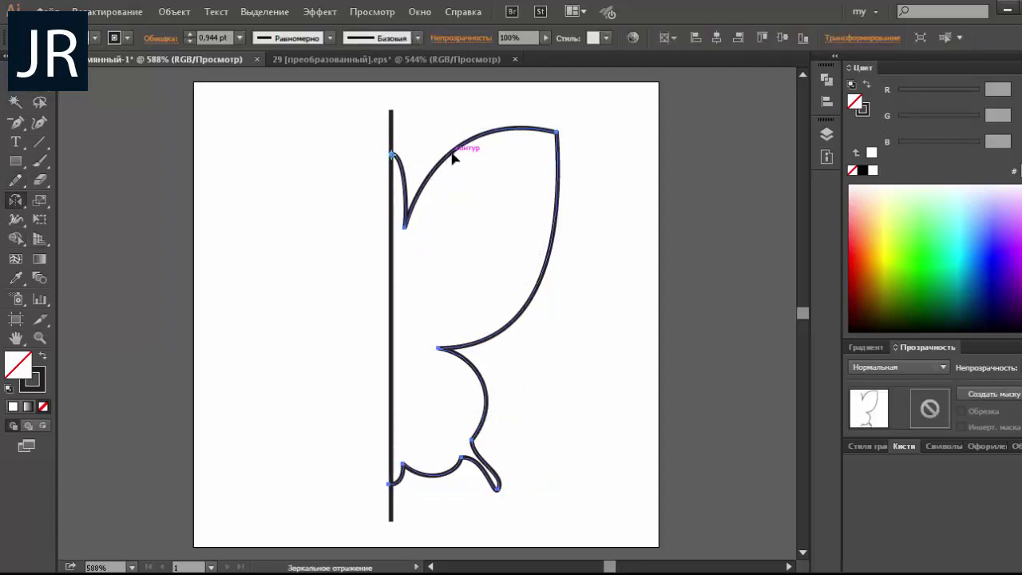
{"action": "left_click_drag", "start_coordinate": [447, 164], "coordinate": [277, 183]}
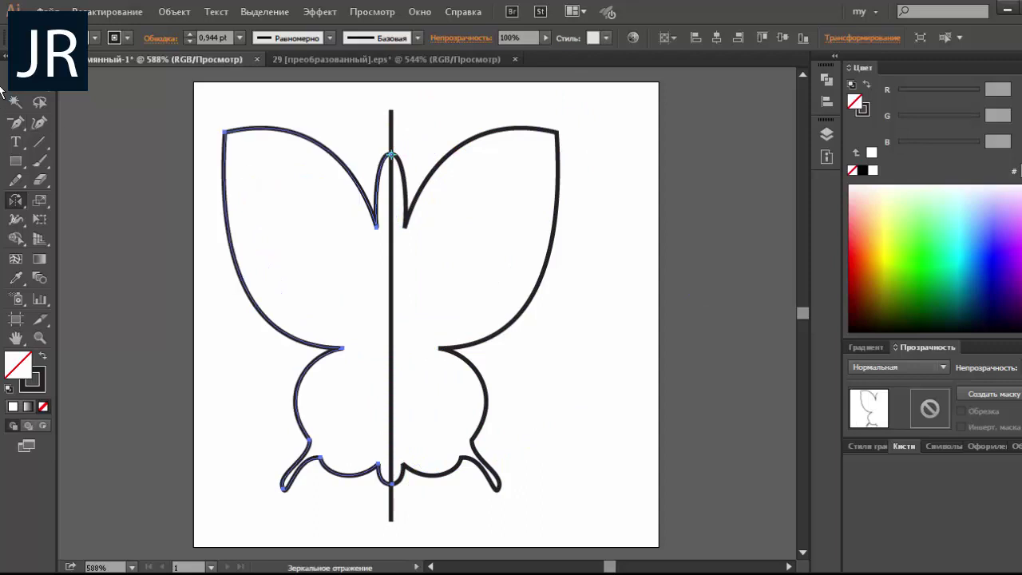
{"action": "left_click", "coordinate": [198, 88]}
Step: Stretch both butterfly halves wider and shorter, then delete the vertical guide line
{"action": "left_click_drag", "start_coordinate": [391, 151], "coordinate": [660, 150]}
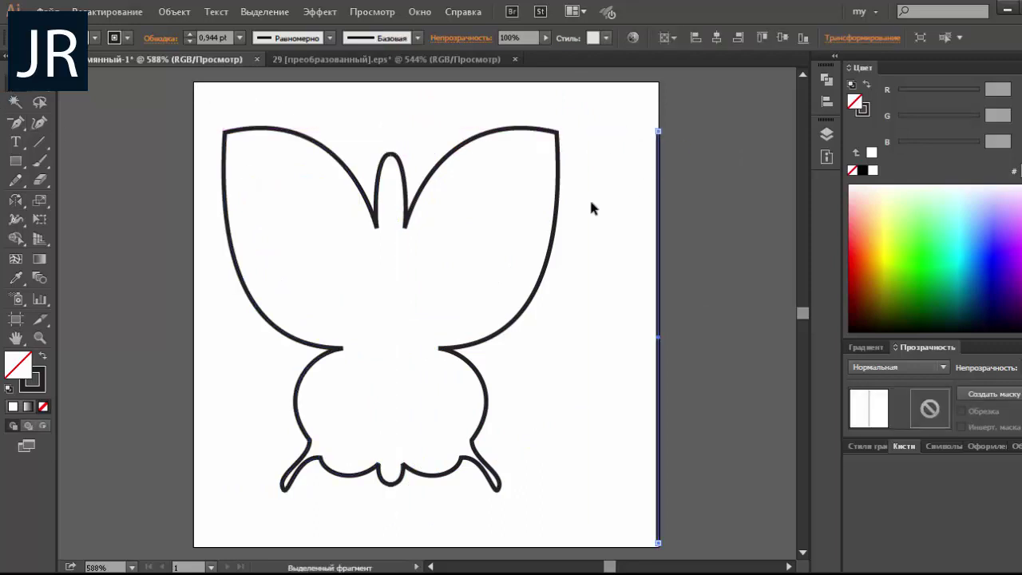
{"action": "left_click_drag", "start_coordinate": [593, 200], "coordinate": [200, 313]}
{"action": "left_click_drag", "start_coordinate": [560, 310], "coordinate": [624, 311]}
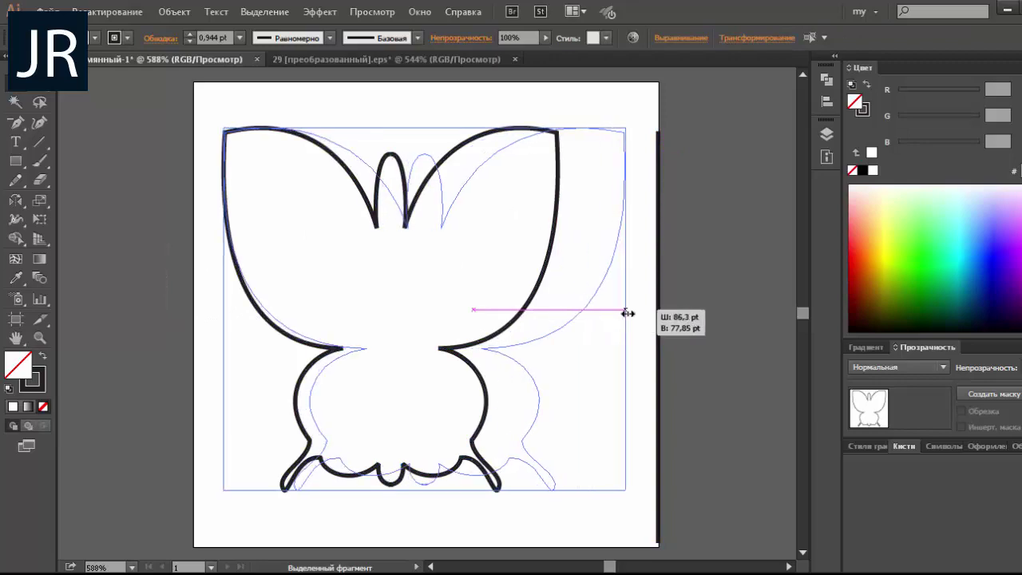
{"action": "left_click_drag", "start_coordinate": [428, 130], "coordinate": [427, 146]}
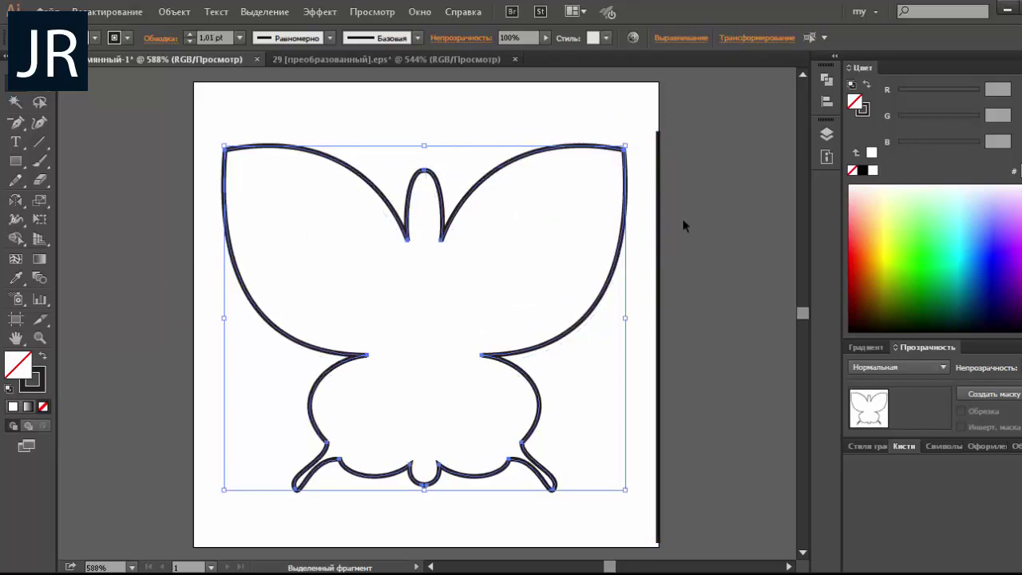
{"action": "left_click", "coordinate": [657, 227]}
{"action": "key", "text": "Delete"}
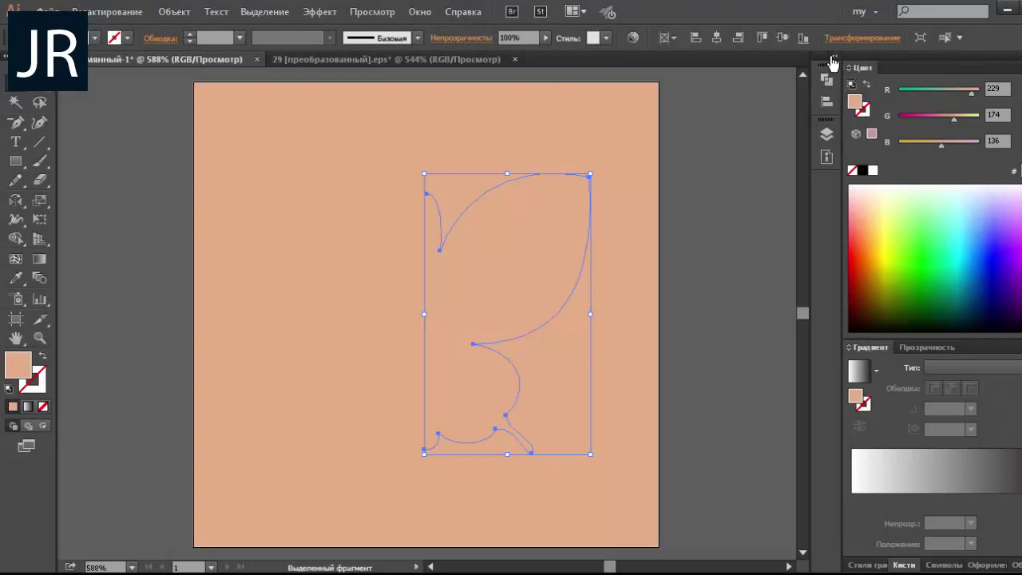
Step: Flip the half-wing across its left edge and back to its original side
{"action": "left_click", "coordinate": [833, 59]}
{"action": "left_click", "coordinate": [663, 68]}
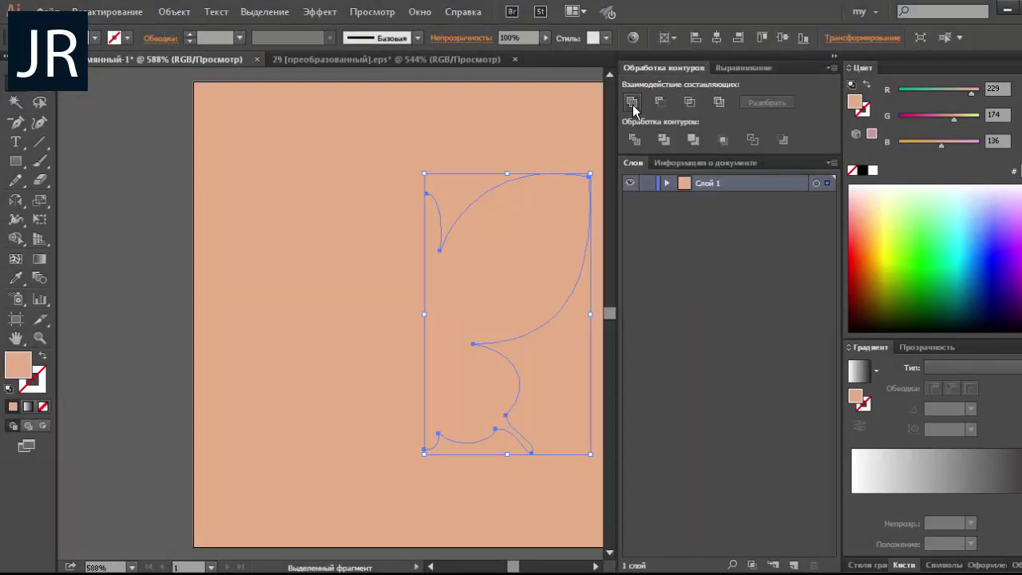
{"action": "left_click_drag", "start_coordinate": [424, 314], "coordinate": [406, 229]}
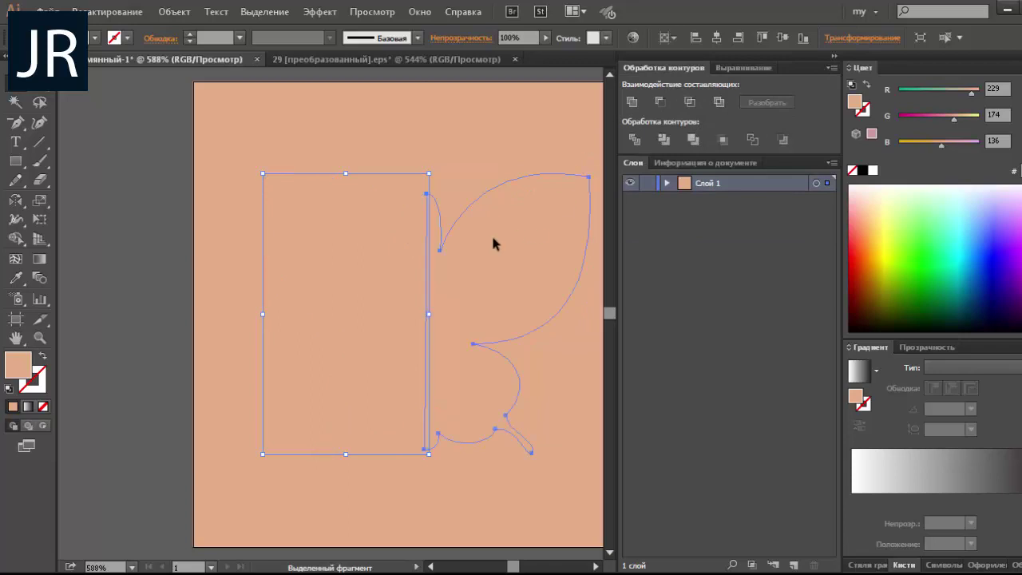
{"action": "left_click_drag", "start_coordinate": [430, 313], "coordinate": [491, 233]}
Step: Fill the half-wing with a linear gradient and remove the white stop
{"action": "left_click", "coordinate": [832, 61]}
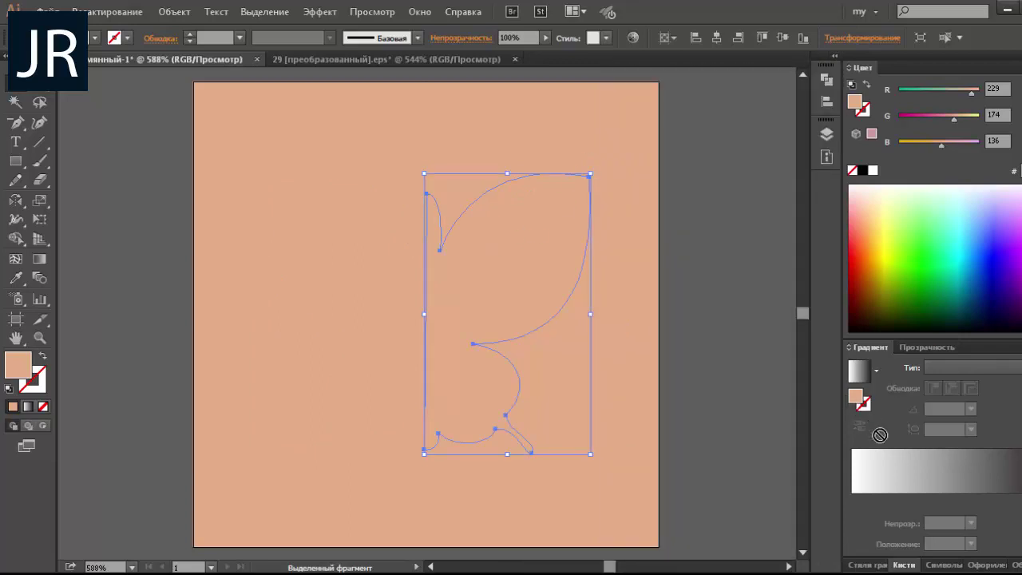
{"action": "left_click", "coordinate": [906, 471]}
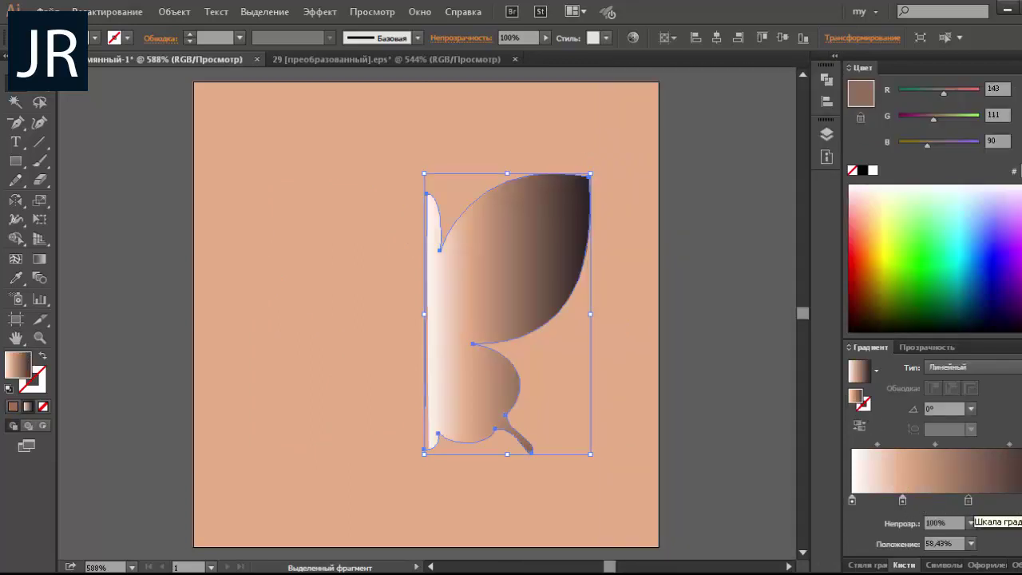
{"action": "mouse_move", "coordinate": [852, 500]}
{"action": "left_mouse_down"}
{"action": "mouse_move", "coordinate": [918, 505]}
{"action": "mouse_move", "coordinate": [949, 471]}
{"action": "left_mouse_up"}
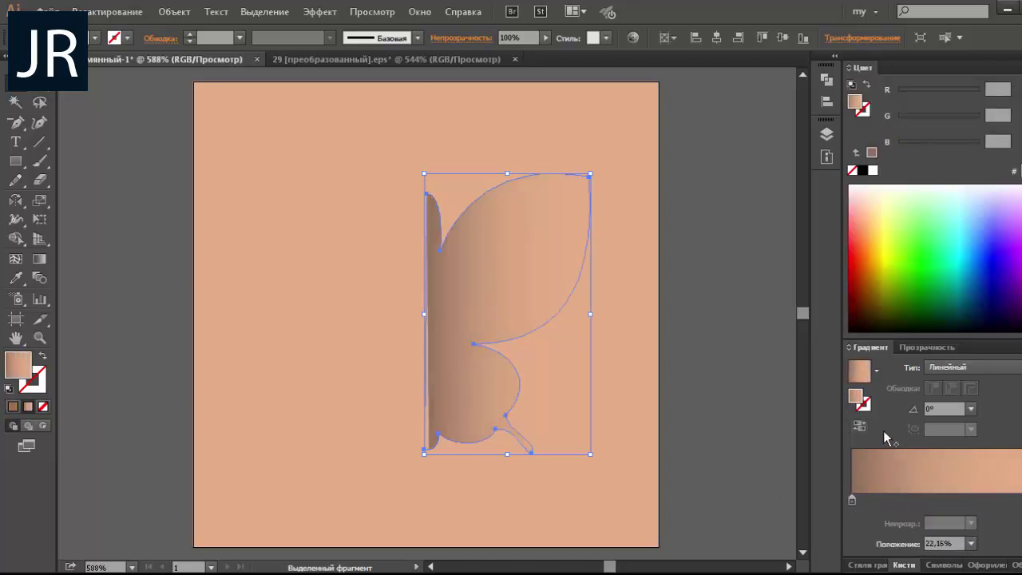
Step: Preview the right wing's gradient and inspect its left and right stops
{"action": "left_click", "coordinate": [732, 389]}
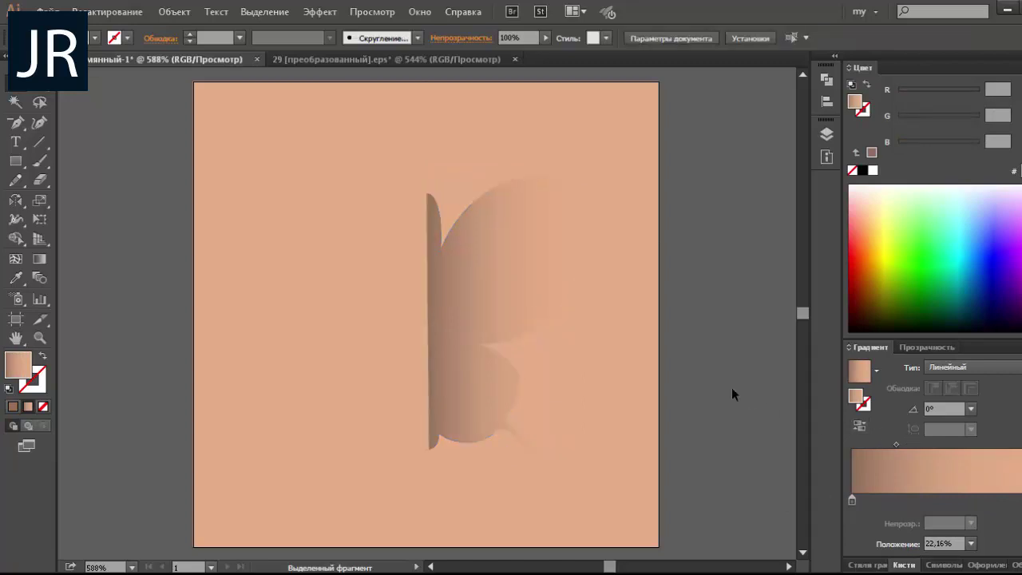
{"action": "scroll", "coordinate": [732, 387], "scroll_direction": "up", "scroll_amount": 1}
{"action": "left_click", "coordinate": [534, 274]}
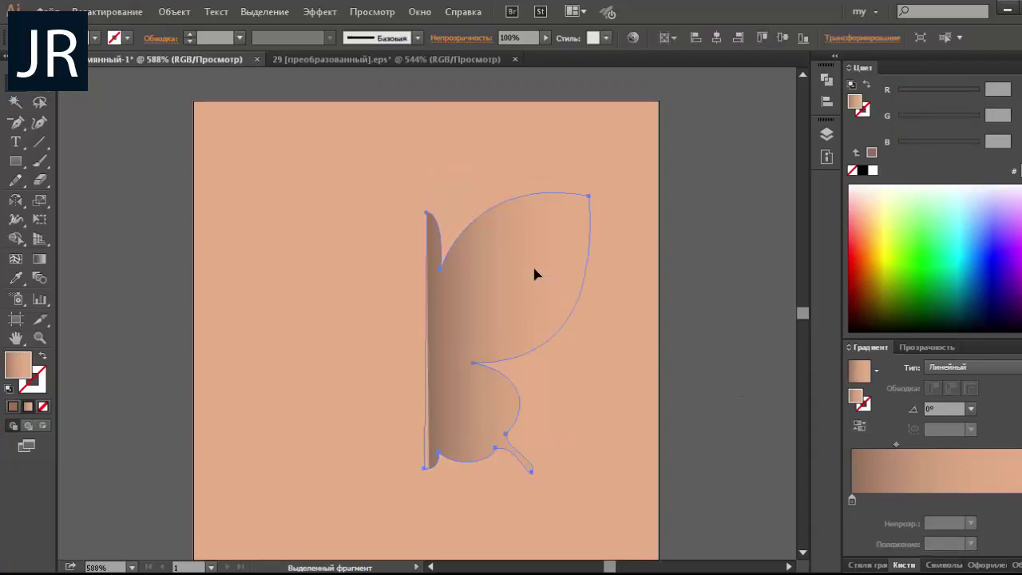
{"action": "left_click", "coordinate": [1008, 503]}
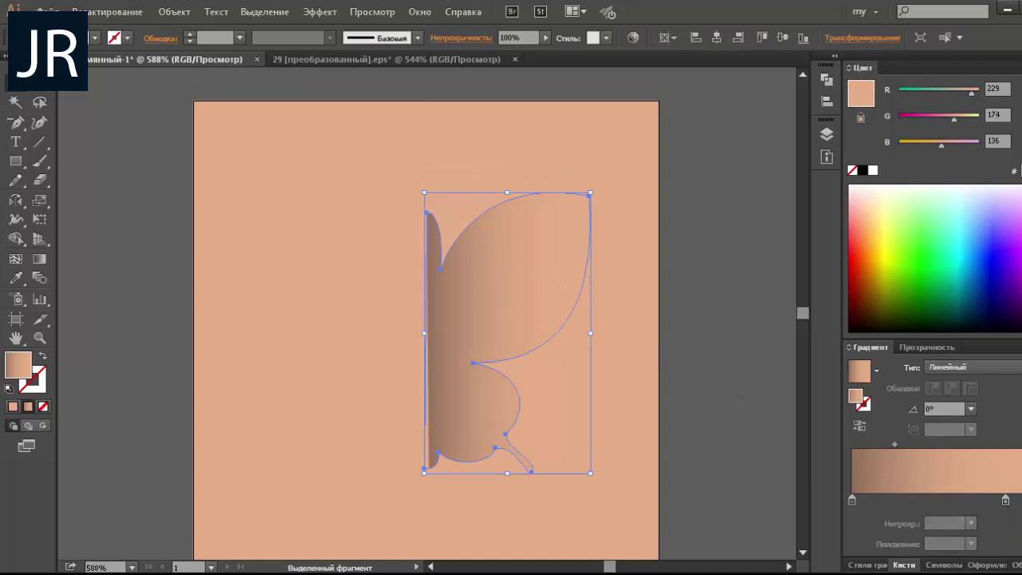
{"action": "left_click", "coordinate": [853, 501]}
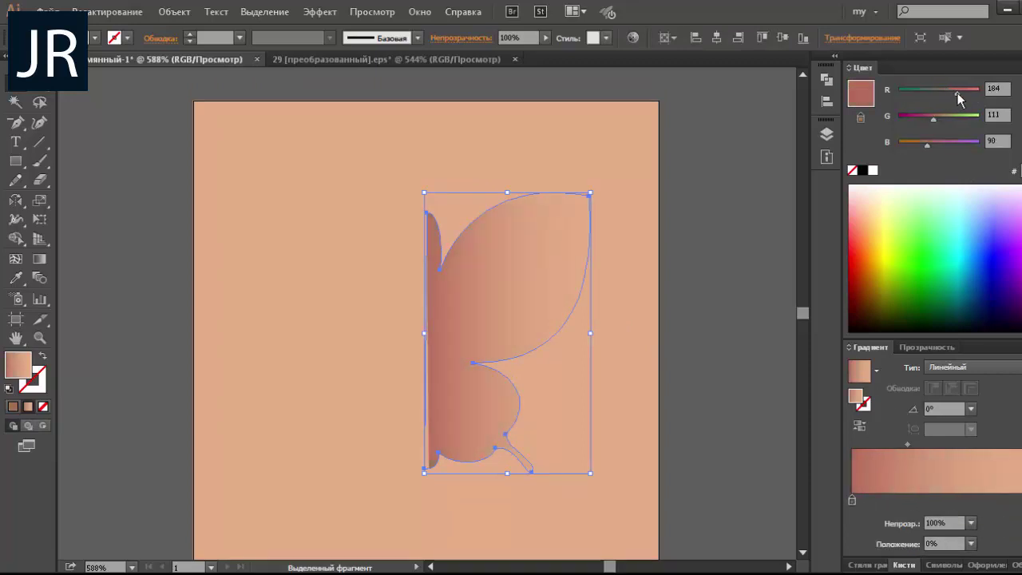
Step: Give the mirrored left half a reversed linear gradient
{"action": "left_click", "coordinate": [732, 229]}
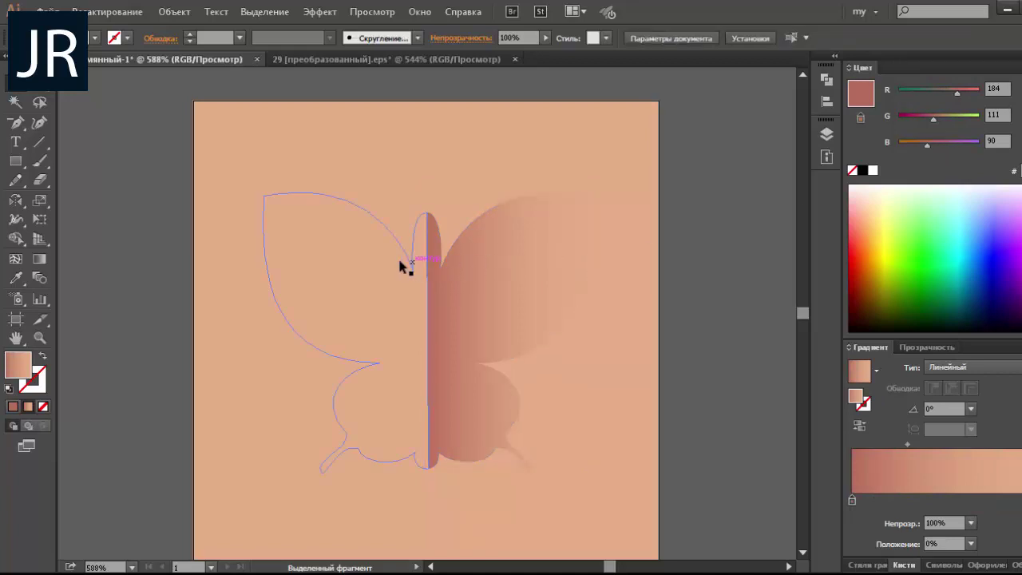
{"action": "left_click", "coordinate": [423, 277]}
{"action": "left_click", "coordinate": [892, 467]}
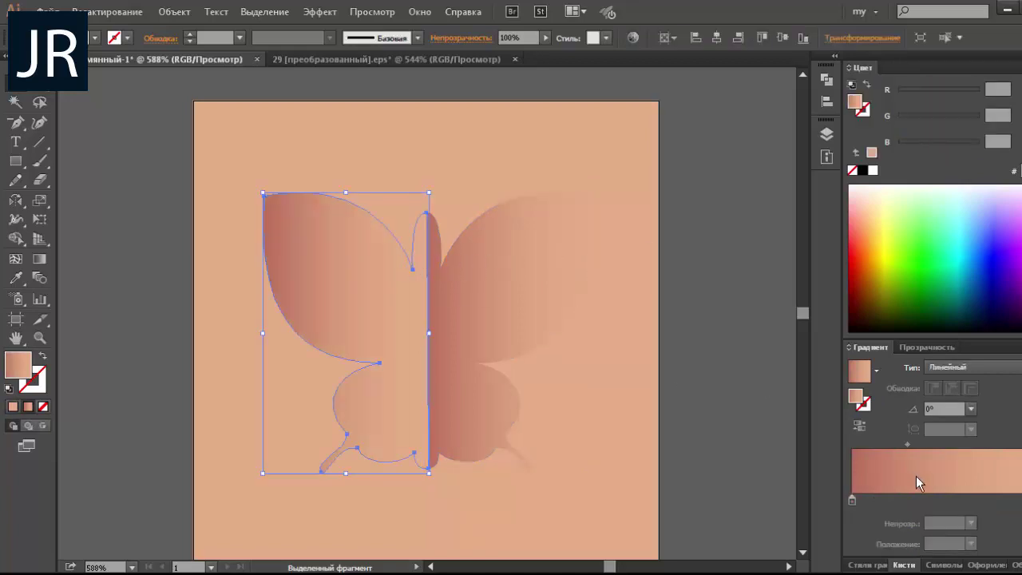
{"action": "left_click", "coordinate": [860, 427]}
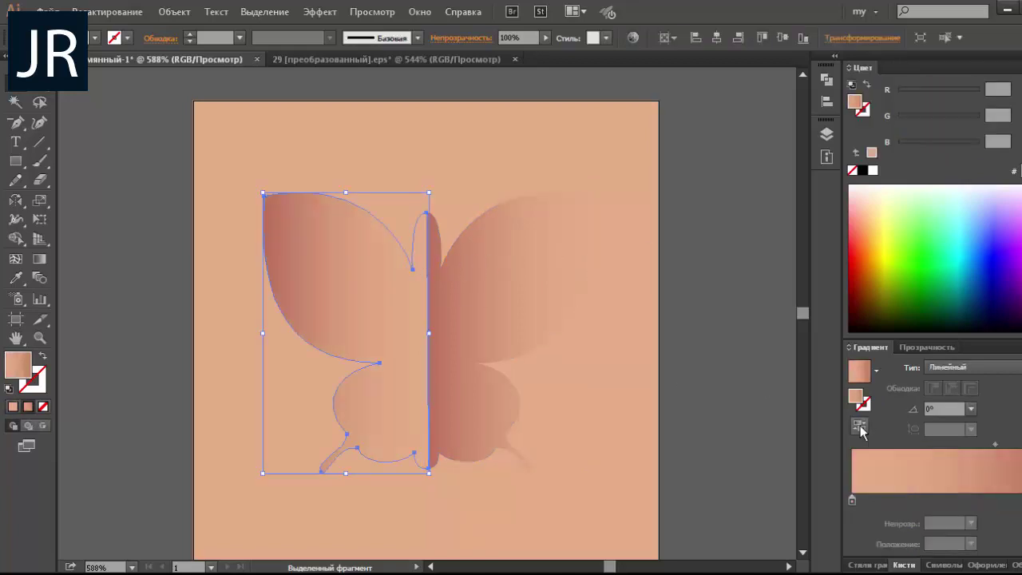
{"action": "left_click", "coordinate": [762, 379]}
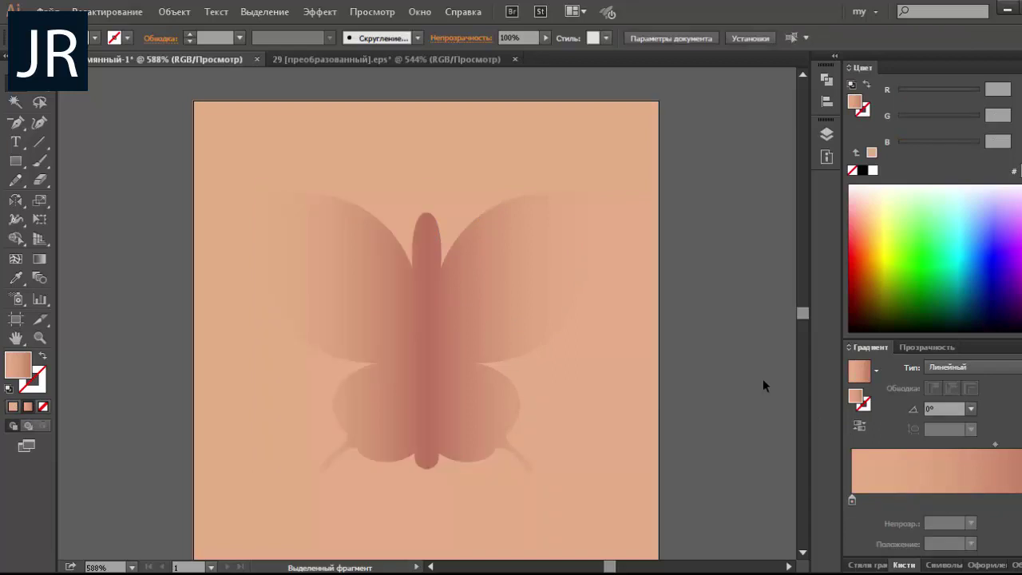
Step: Remove the left wing's darker stop and angle its gradient diagonally to -61.8°
{"action": "left_click", "coordinate": [399, 345]}
{"action": "left_click", "coordinate": [1019, 503]}
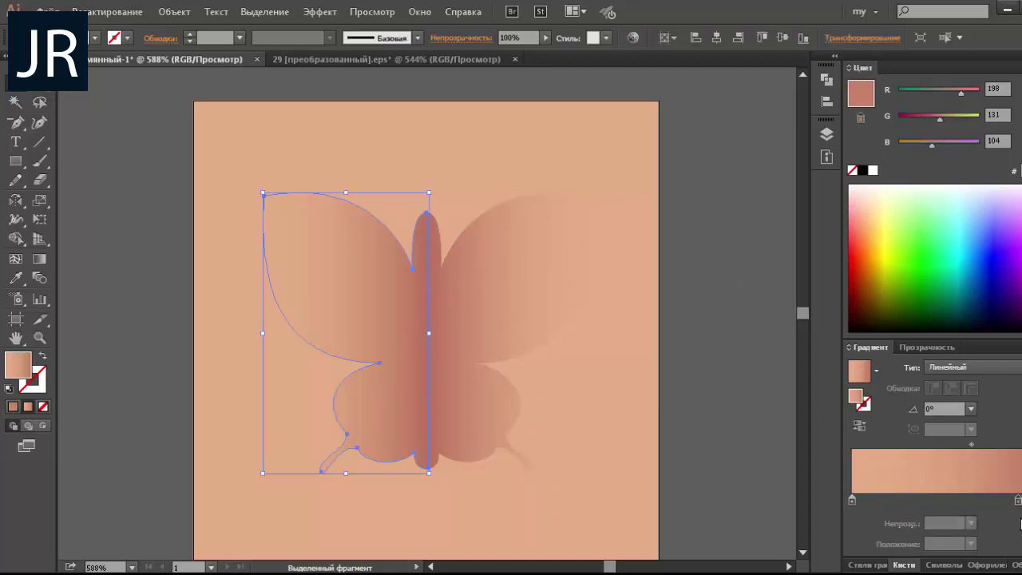
{"action": "left_click_drag", "start_coordinate": [1007, 502], "coordinate": [1004, 527]}
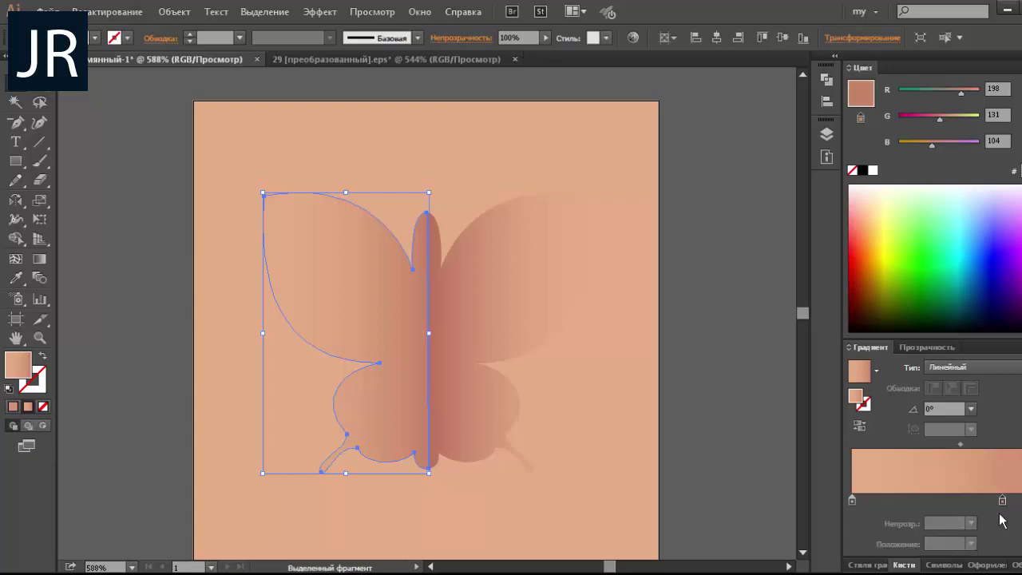
{"action": "left_click", "coordinate": [40, 258]}
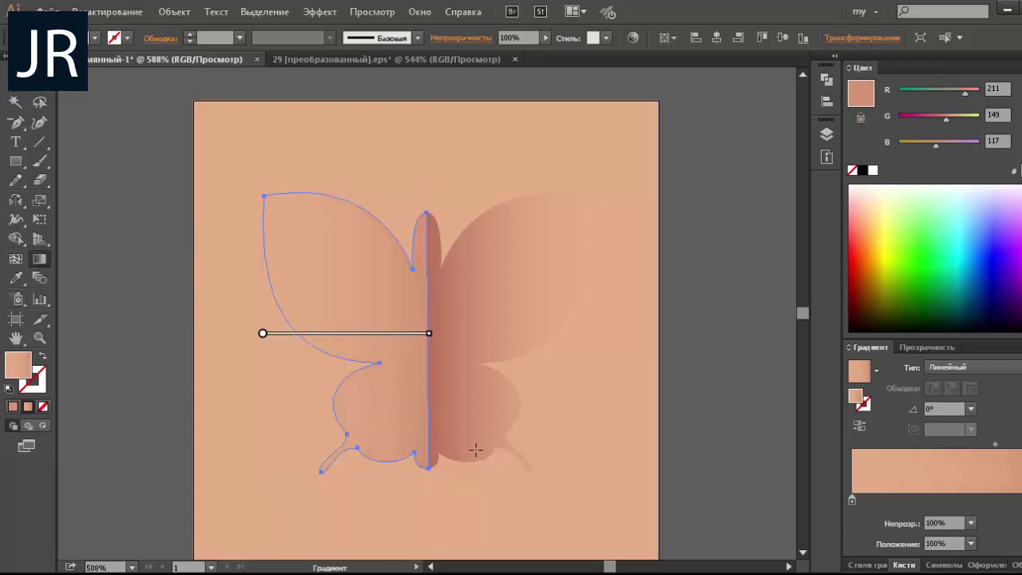
{"action": "mouse_move", "coordinate": [443, 451]}
{"action": "left_mouse_down"}
{"action": "mouse_move", "coordinate": [303, 187]}
{"action": "mouse_move", "coordinate": [460, 469]}
{"action": "mouse_move", "coordinate": [472, 457]}
{"action": "left_mouse_up"}
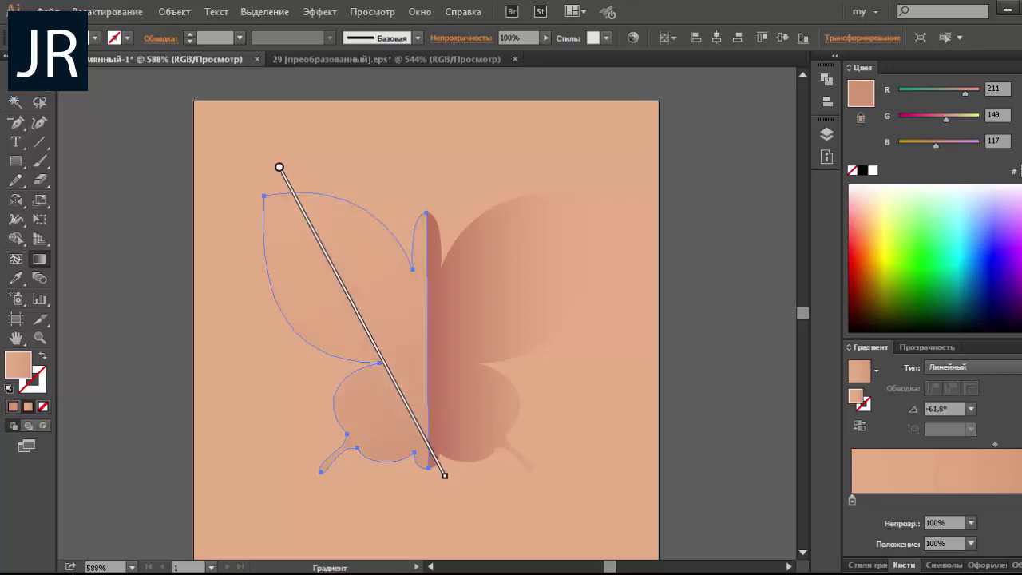
{"action": "left_click", "coordinate": [18, 86]}
{"action": "left_click", "coordinate": [108, 99]}
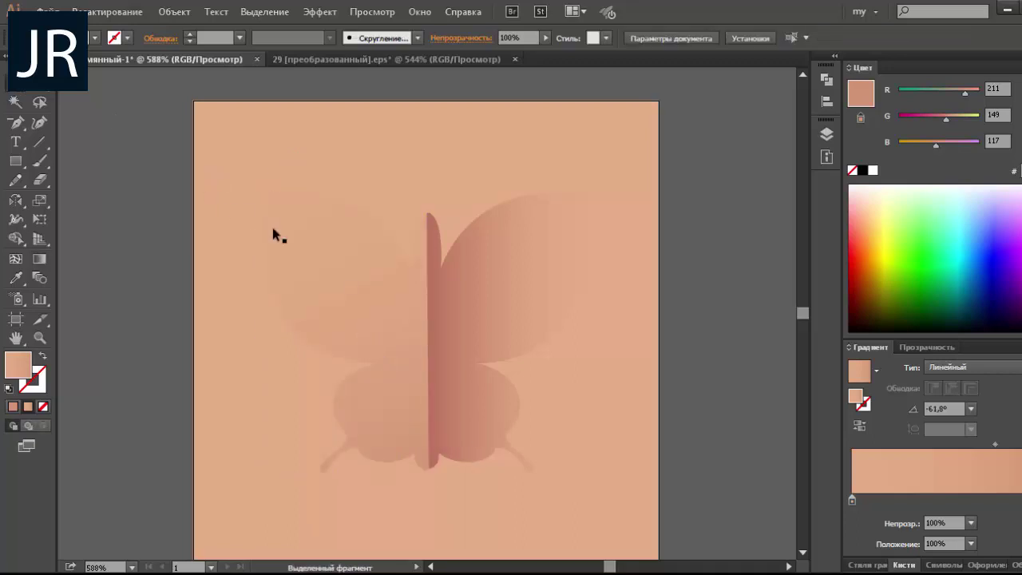
{"action": "left_click", "coordinate": [15, 180]}
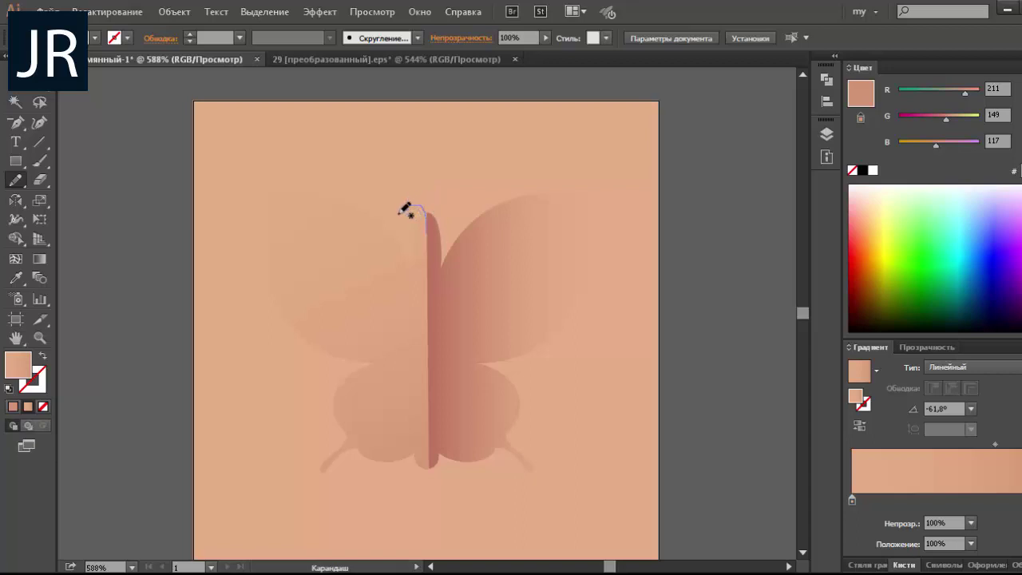
Step: Draw a closed freehand outline around the left wing and fill it white
{"action": "left_click_drag", "start_coordinate": [403, 209], "coordinate": [271, 155]}
{"action": "left_click_drag", "start_coordinate": [222, 337], "coordinate": [304, 380]}
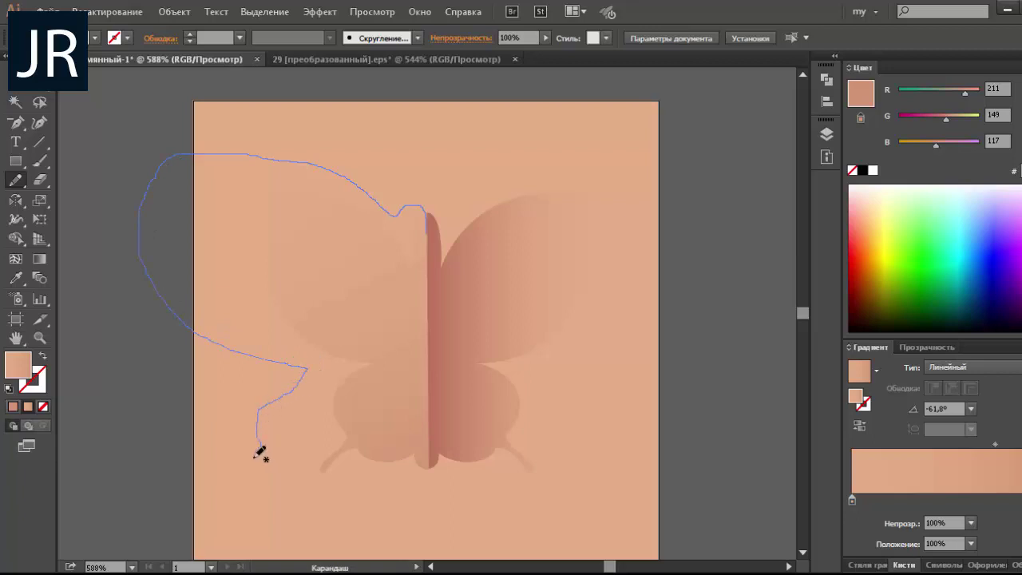
{"action": "mouse_move", "coordinate": [255, 456]}
{"action": "left_mouse_down"}
{"action": "mouse_move", "coordinate": [216, 486]}
{"action": "mouse_move", "coordinate": [287, 510]}
{"action": "left_mouse_up"}
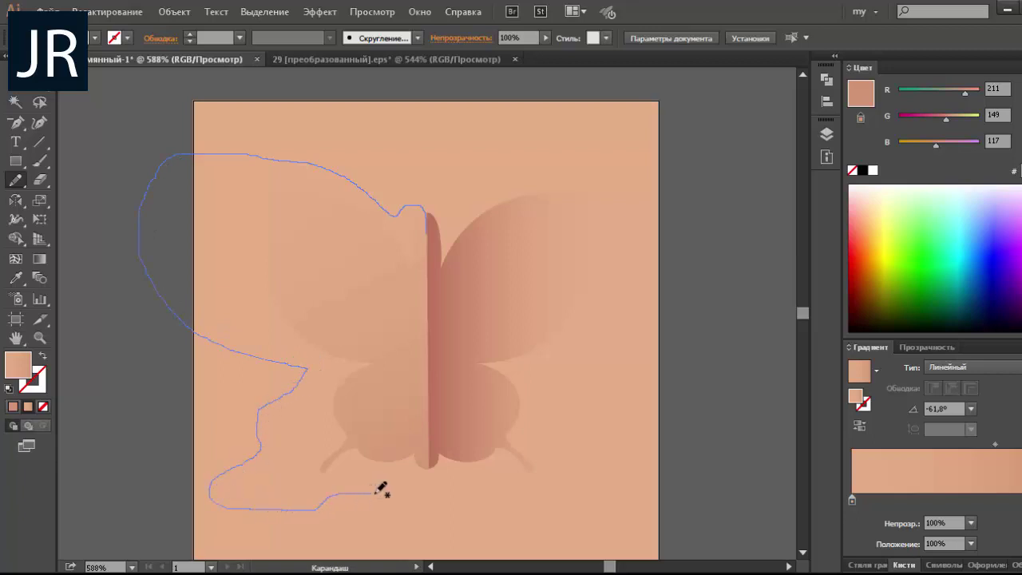
{"action": "left_click_drag", "start_coordinate": [427, 426], "coordinate": [422, 284]}
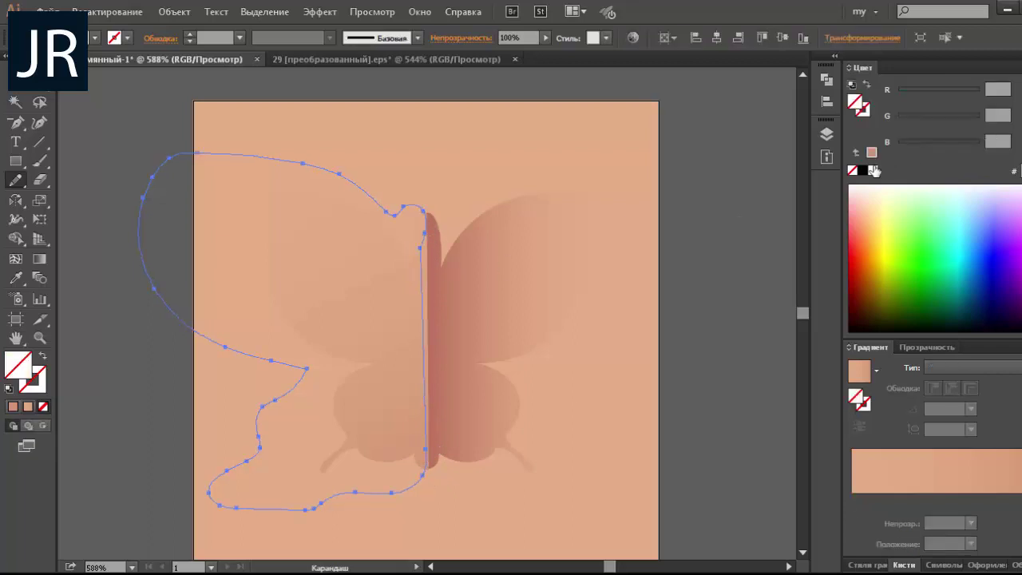
{"action": "left_click", "coordinate": [873, 170]}
Step: Add two mesh points inside the white shape and colour the upper one black
{"action": "left_click", "coordinate": [15, 259]}
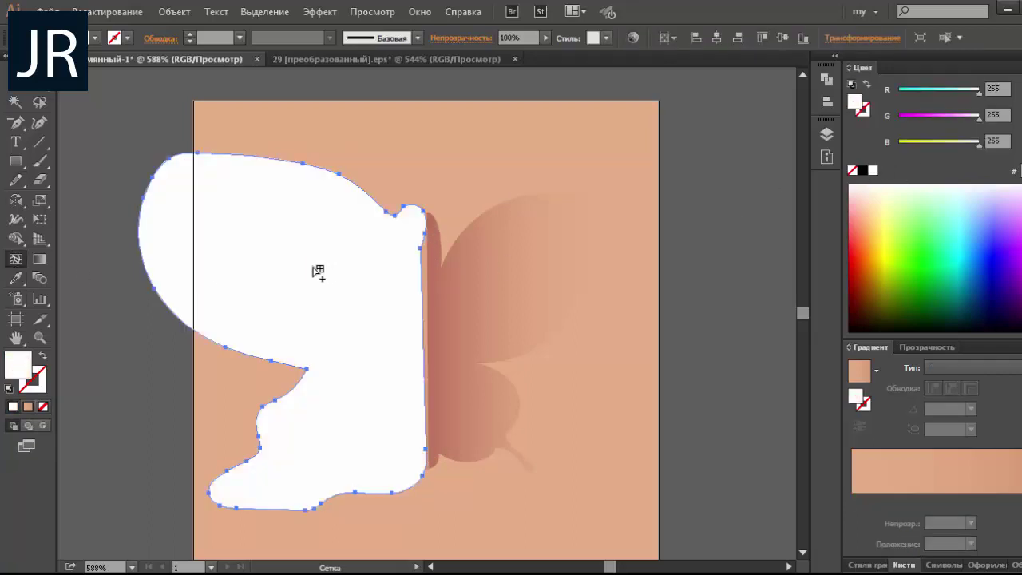
{"action": "left_click", "coordinate": [393, 278]}
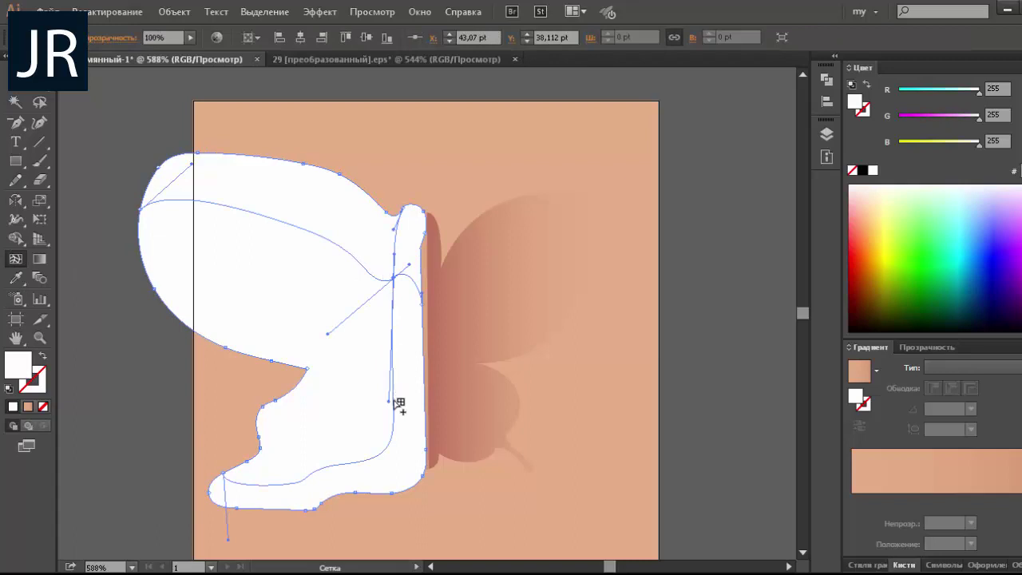
{"action": "left_click", "coordinate": [395, 416]}
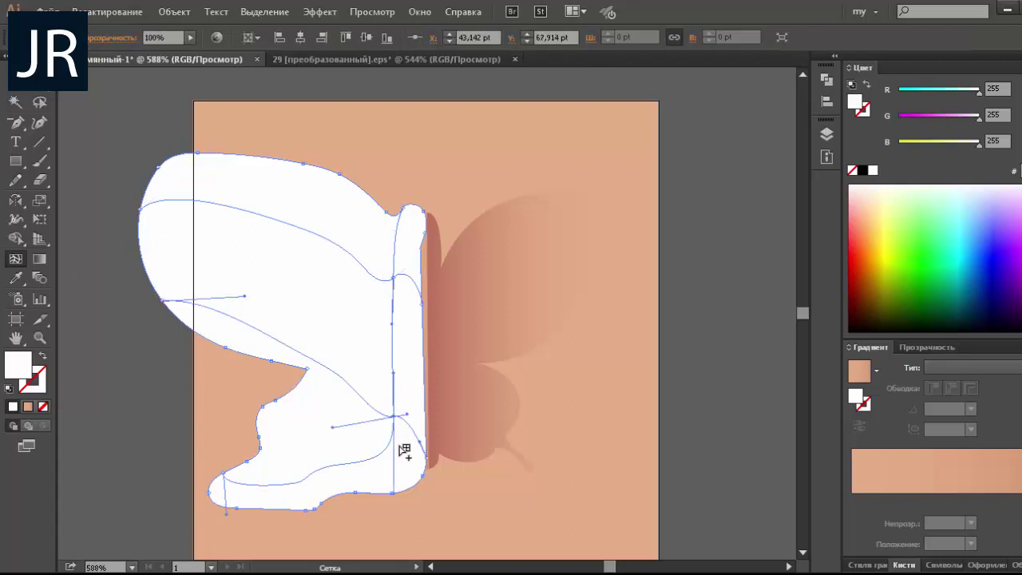
{"action": "key", "text": "a"}
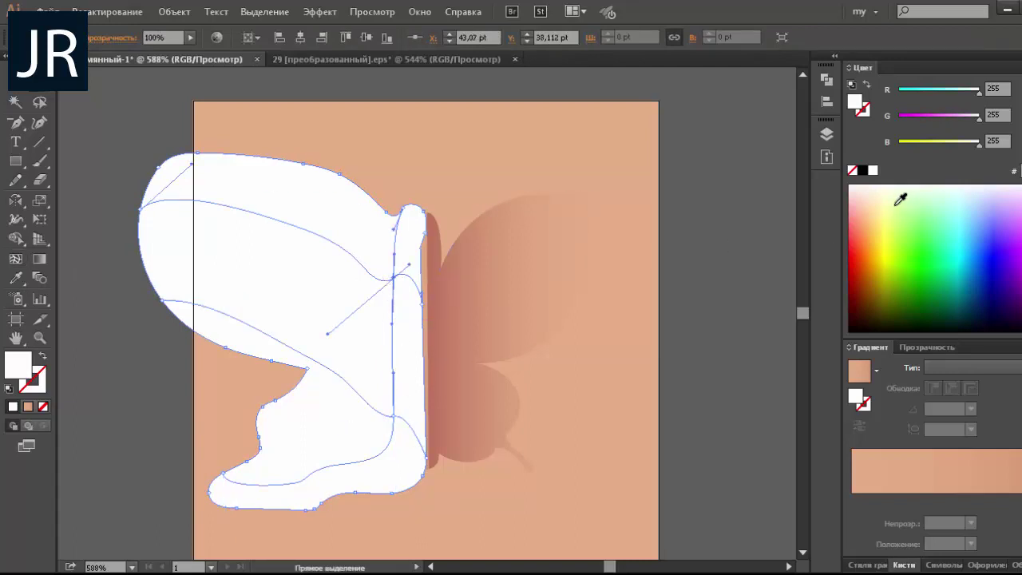
{"action": "left_click", "coordinate": [864, 171]}
Step: In Grayscale mode, lighten the upper point to soft grey and set the lower to K 38%
{"action": "left_click", "coordinate": [1013, 67]}
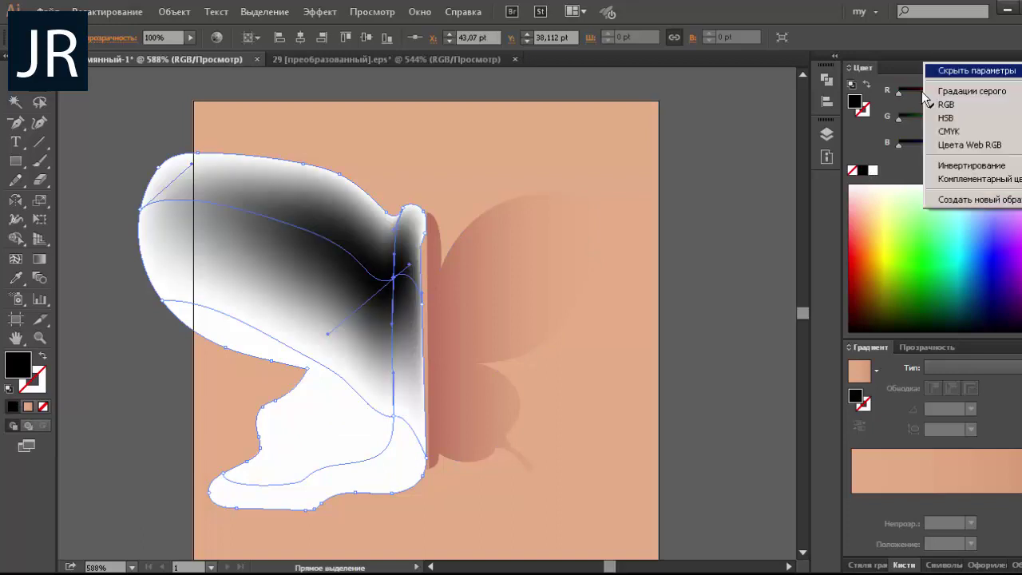
{"action": "left_click", "coordinate": [969, 86]}
{"action": "left_click_drag", "start_coordinate": [938, 91], "coordinate": [923, 92]}
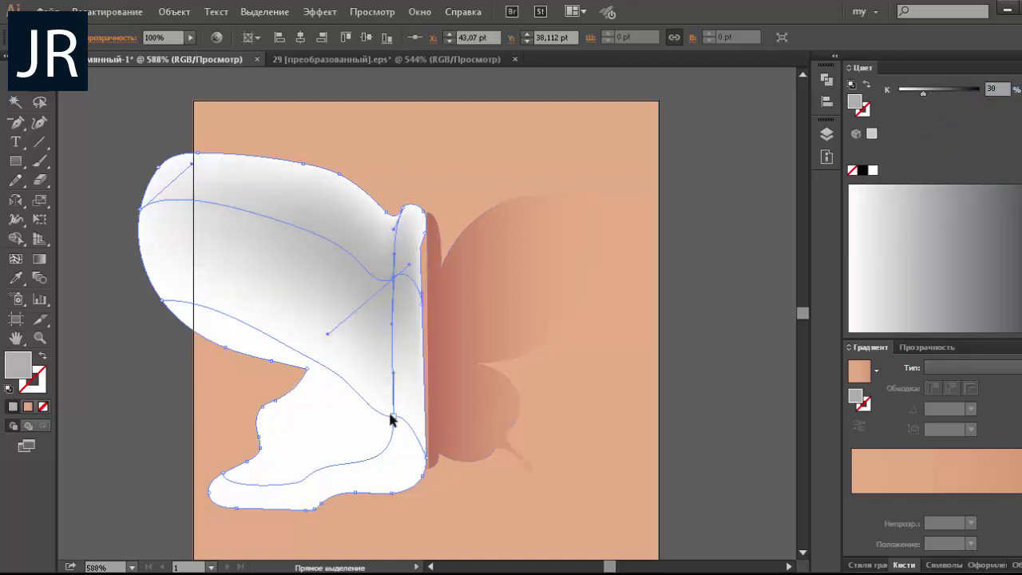
{"action": "left_click", "coordinate": [392, 416]}
{"action": "left_click", "coordinate": [929, 96]}
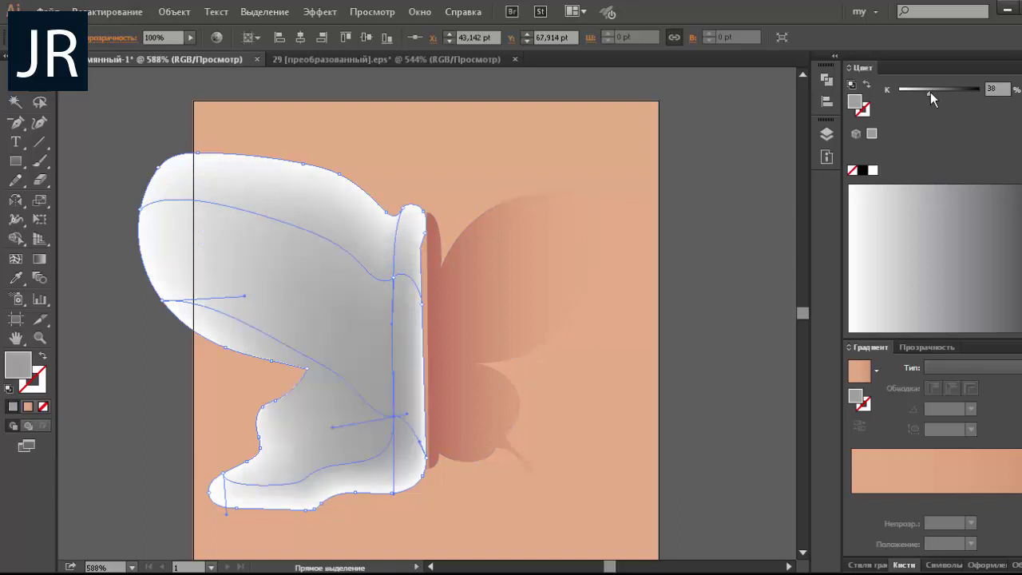
Step: Stretch a mesh handle rightward to reshape the shading, then deselect
{"action": "left_click", "coordinate": [14, 319]}
{"action": "left_click", "coordinate": [16, 83]}
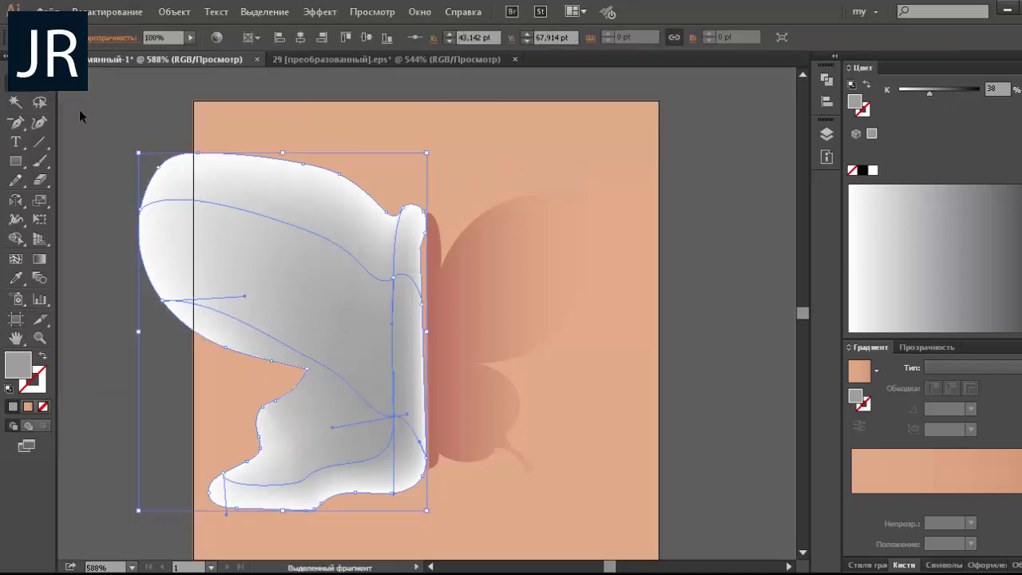
{"action": "key", "text": "a"}
{"action": "left_click_drag", "start_coordinate": [245, 297], "coordinate": [338, 289]}
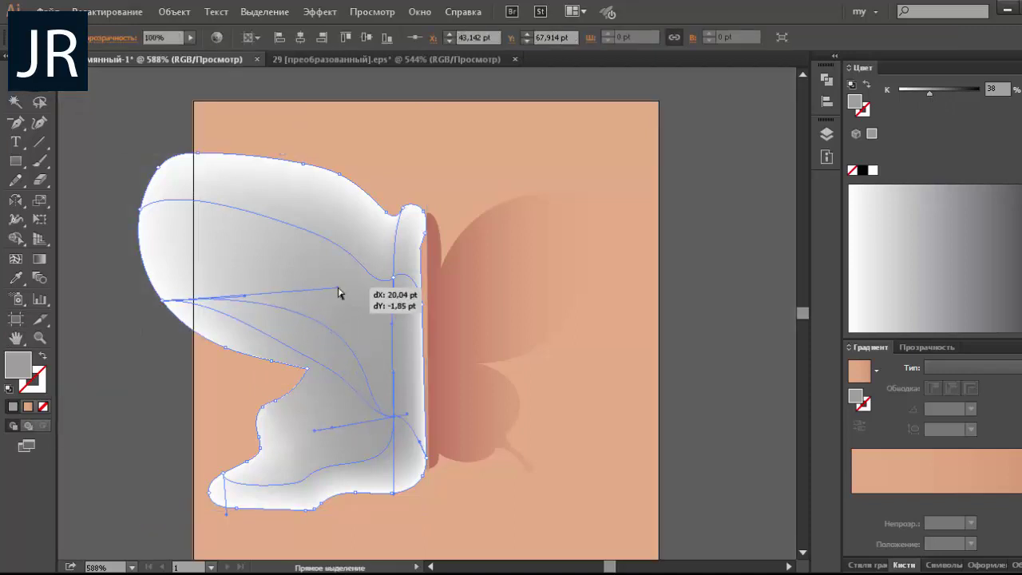
{"action": "key", "text": "ctrl+shift+a"}
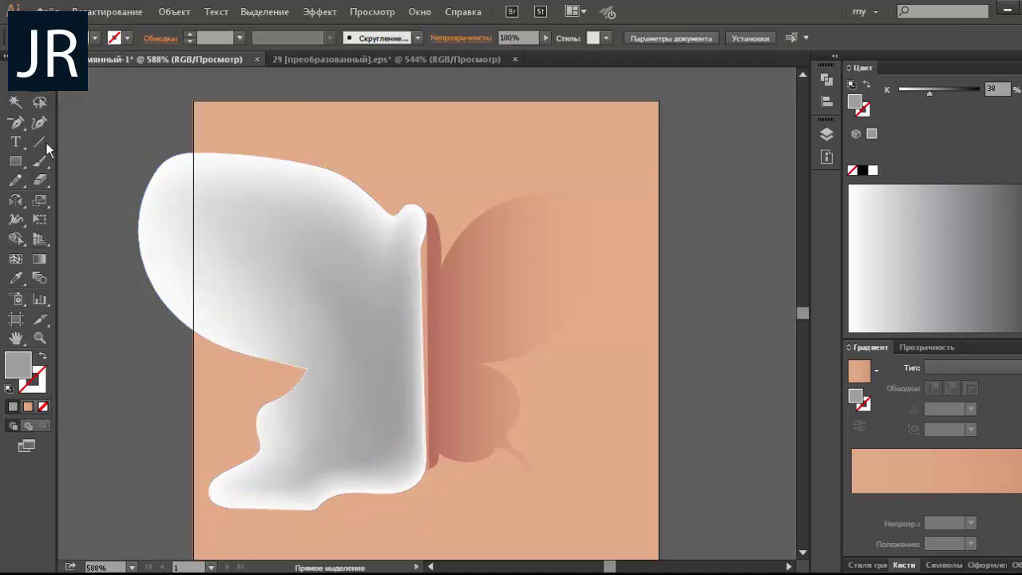
Step: Colour the upper central mesh point tan (R 219, G 178, B 121) in RGB mode
{"action": "left_click", "coordinate": [16, 83]}
{"action": "left_click", "coordinate": [226, 213]}
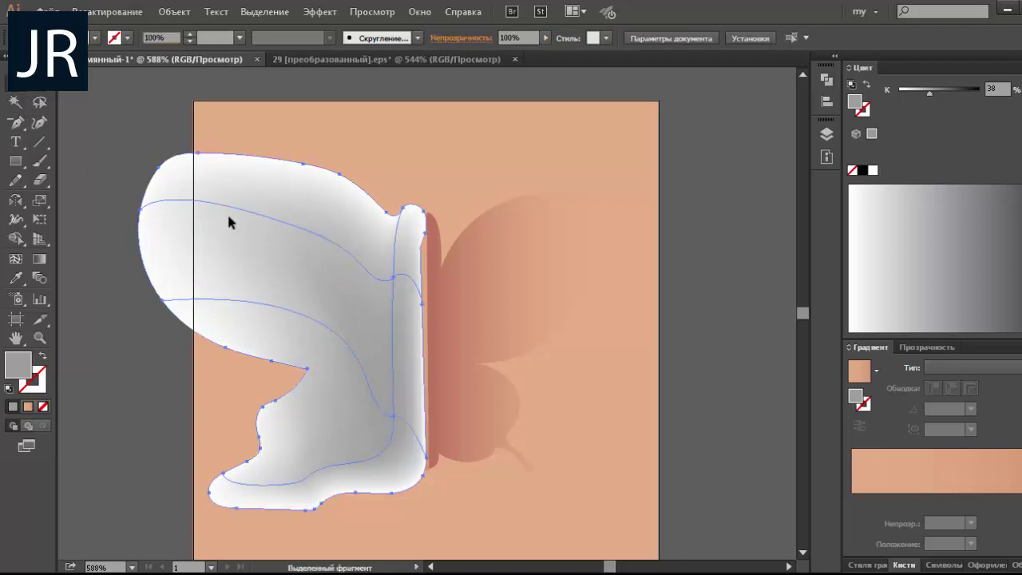
{"action": "key", "text": "a"}
{"action": "left_click", "coordinate": [393, 277]}
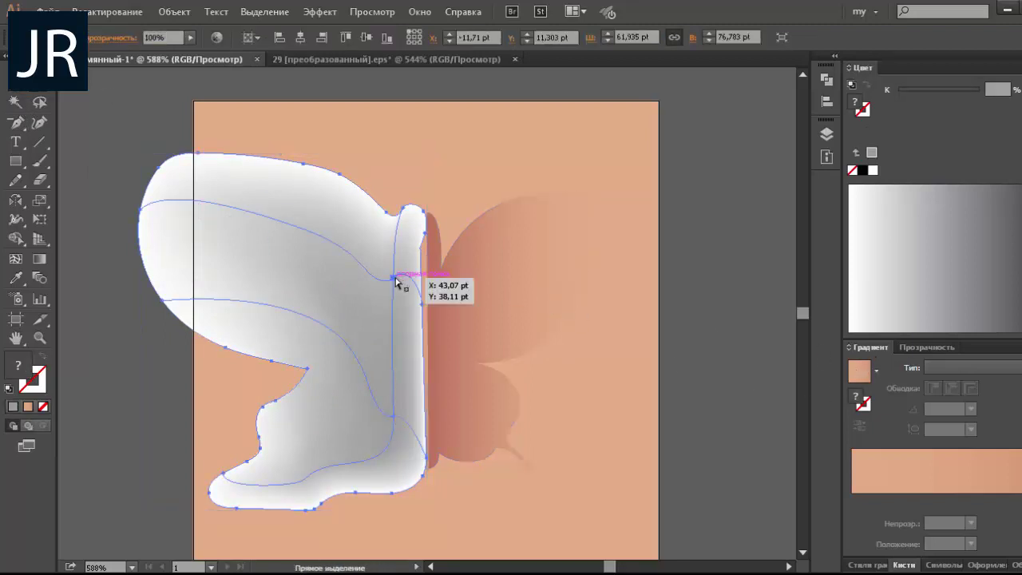
{"action": "left_click", "coordinate": [1016, 67]}
{"action": "left_click", "coordinate": [936, 104]}
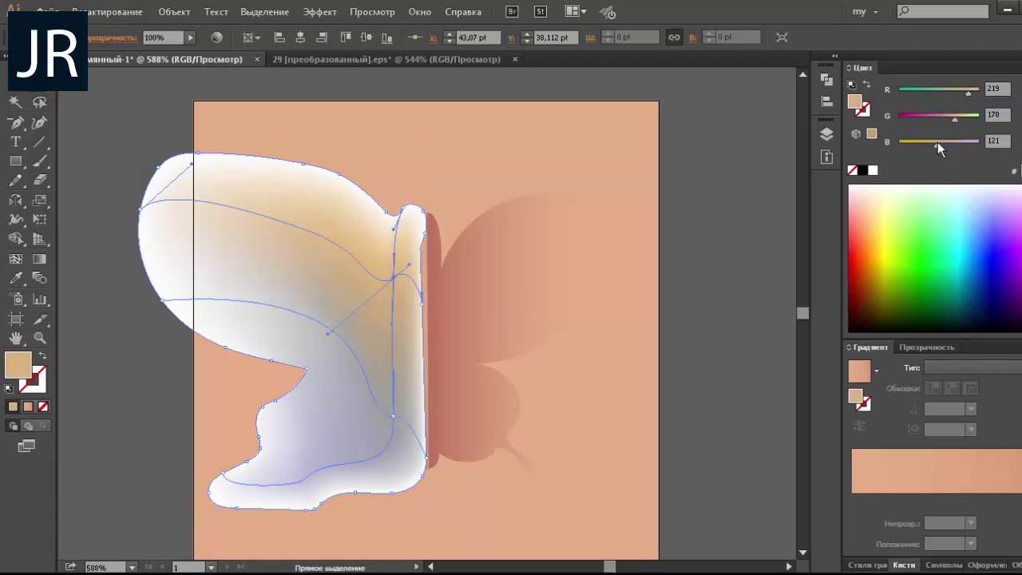
Step: Give the lower mesh point a dusty red at brightness 50.2 in HSB mode
{"action": "left_click", "coordinate": [392, 416]}
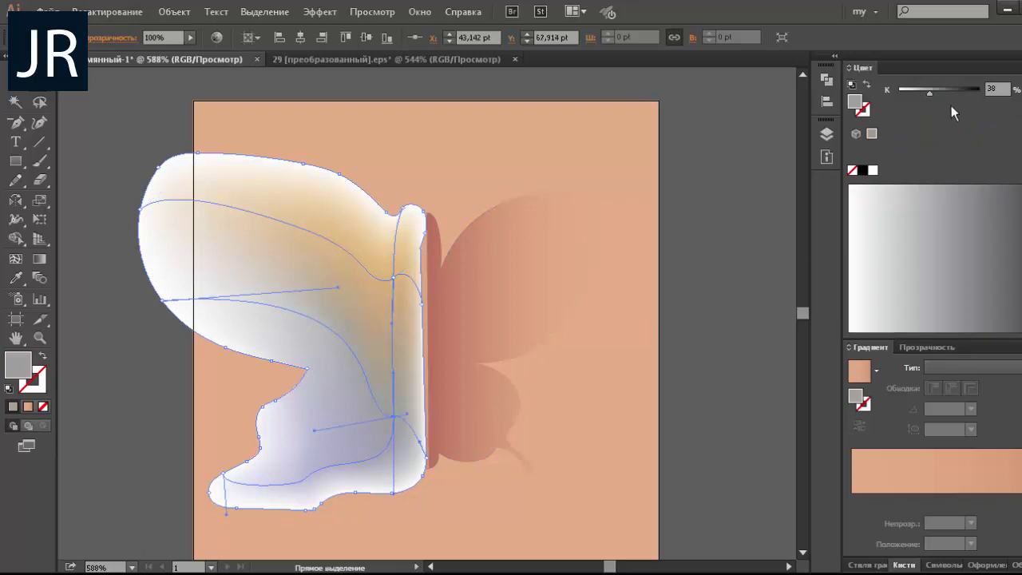
{"action": "left_click", "coordinate": [1017, 67]}
{"action": "left_click", "coordinate": [946, 119]}
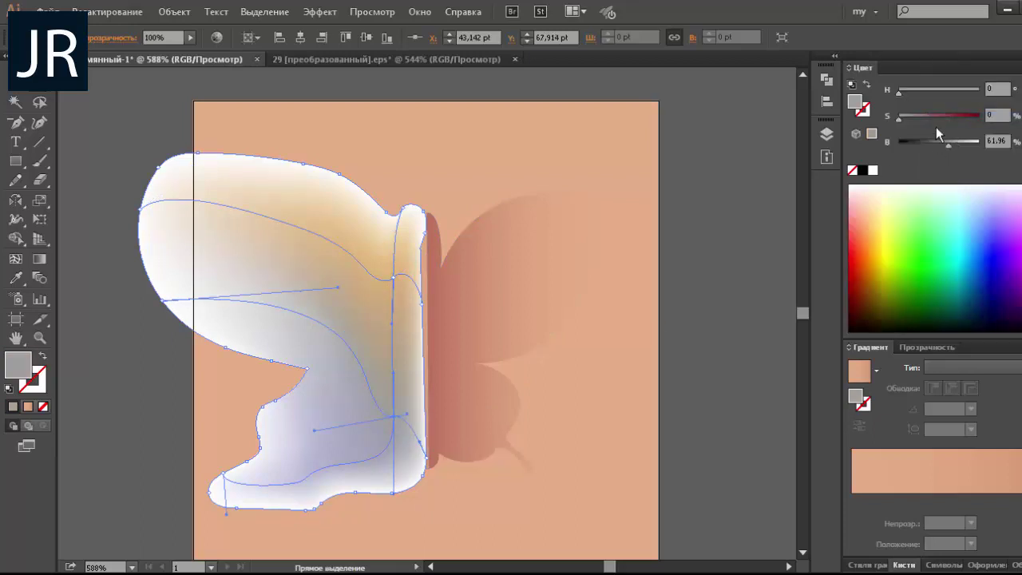
{"action": "left_click", "coordinate": [939, 116]}
{"action": "left_click", "coordinate": [937, 144]}
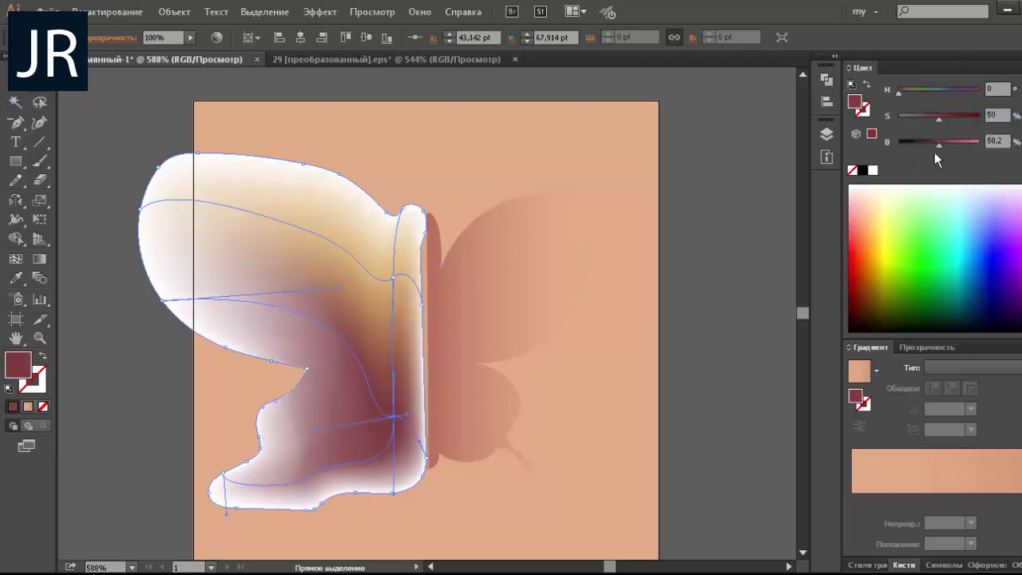
Step: Select the whole shadow mesh and bring up its transparency settings
{"action": "left_click", "coordinate": [15, 81]}
{"action": "left_click", "coordinate": [622, 250]}
{"action": "left_click", "coordinate": [413, 276]}
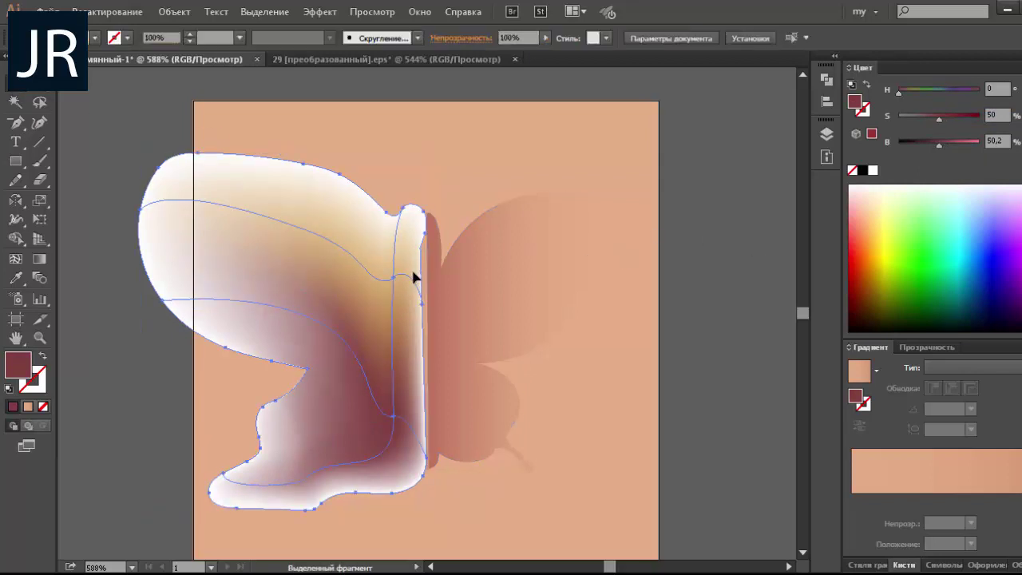
{"action": "left_click", "coordinate": [950, 349]}
Step: Set the shadow mesh to Multiply blending and shrink it together with the butterfly
{"action": "left_click", "coordinate": [906, 366]}
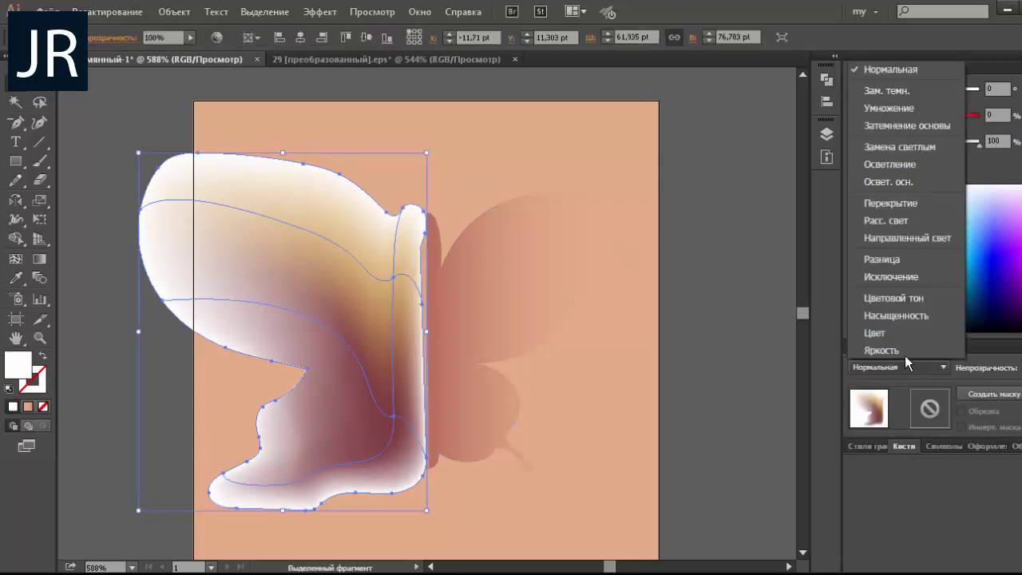
{"action": "left_click", "coordinate": [878, 113]}
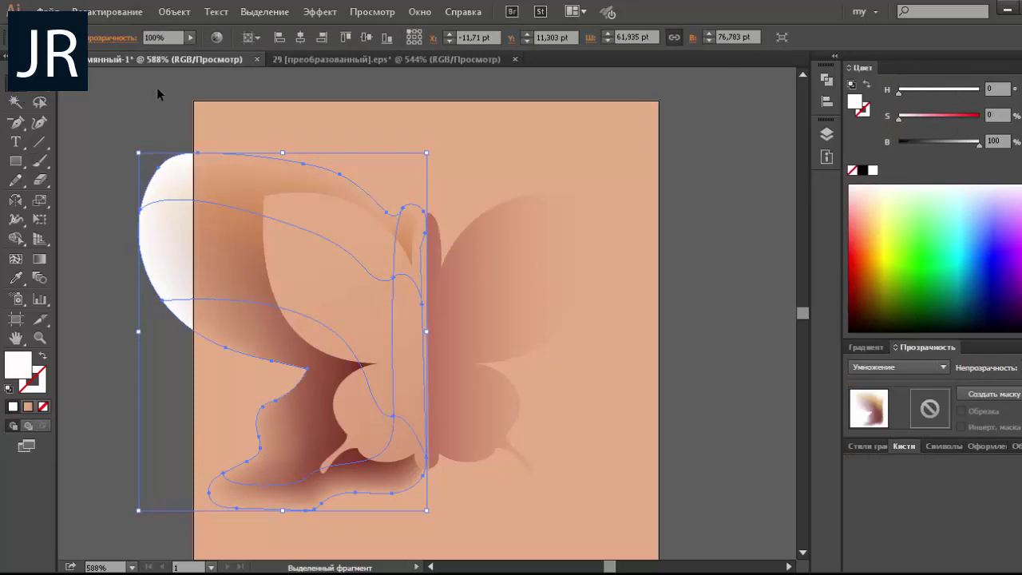
{"action": "left_click_drag", "start_coordinate": [154, 87], "coordinate": [612, 479]}
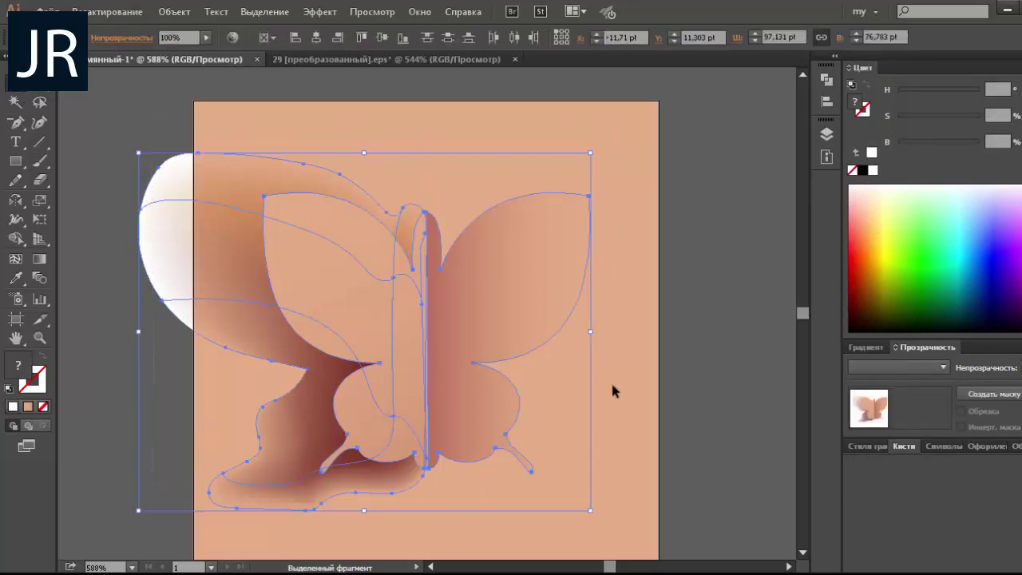
{"action": "left_click_drag", "start_coordinate": [592, 334], "coordinate": [522, 334]}
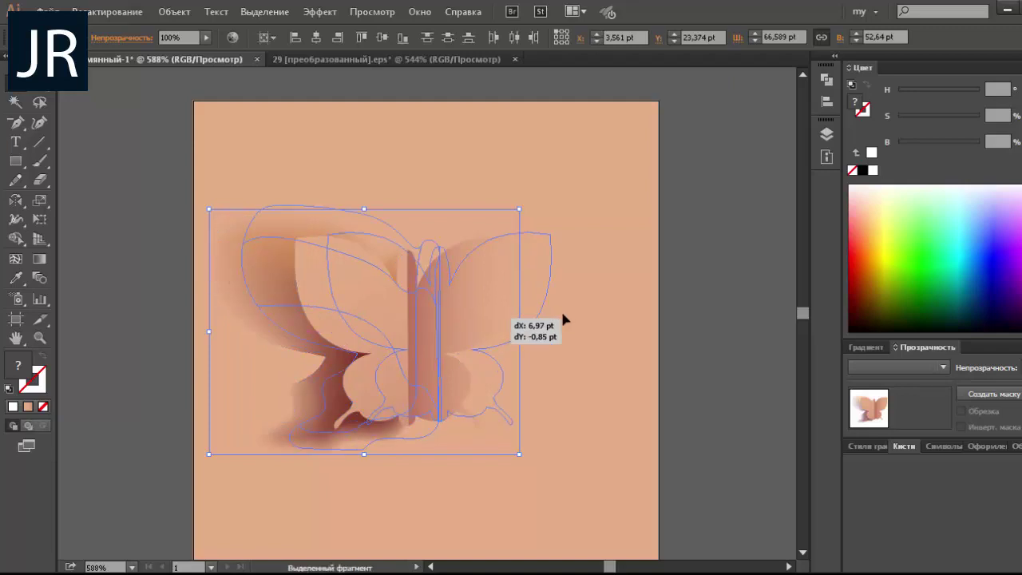
{"action": "left_click", "coordinate": [561, 324]}
Step: Centre the butterfly on the shadow horizontally and vertically, then select the shadow alone
{"action": "left_click", "coordinate": [535, 312]}
{"action": "left_click", "coordinate": [392, 308], "text": "shift"}
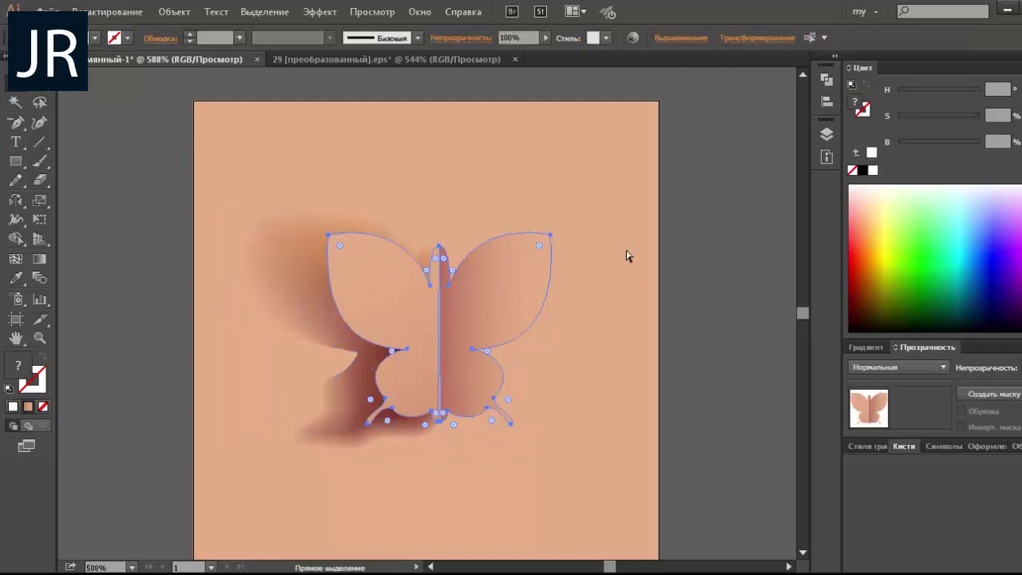
{"action": "left_click", "coordinate": [717, 37]}
{"action": "left_click", "coordinate": [783, 37]}
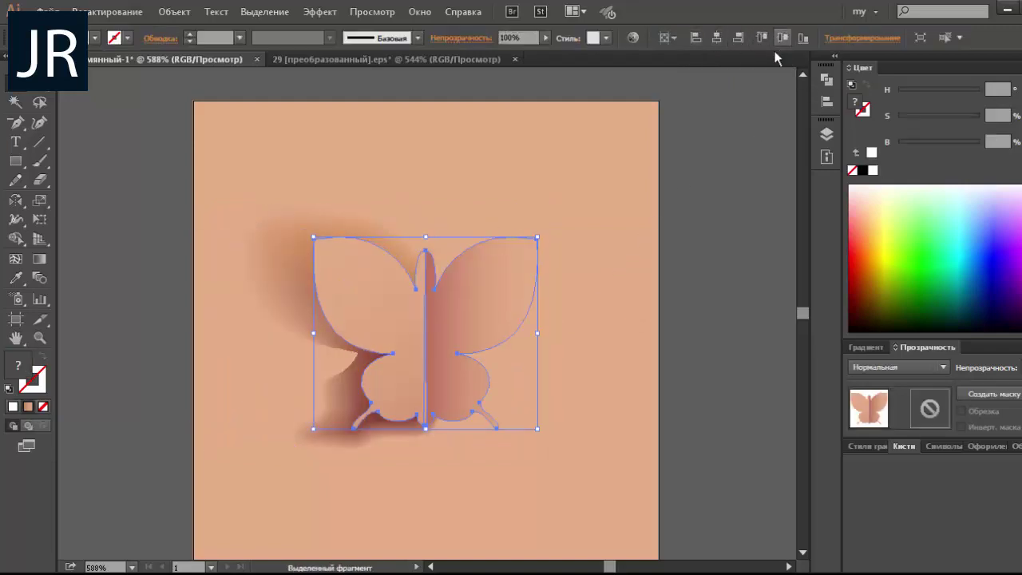
{"action": "left_click", "coordinate": [686, 228]}
{"action": "left_click", "coordinate": [285, 295]}
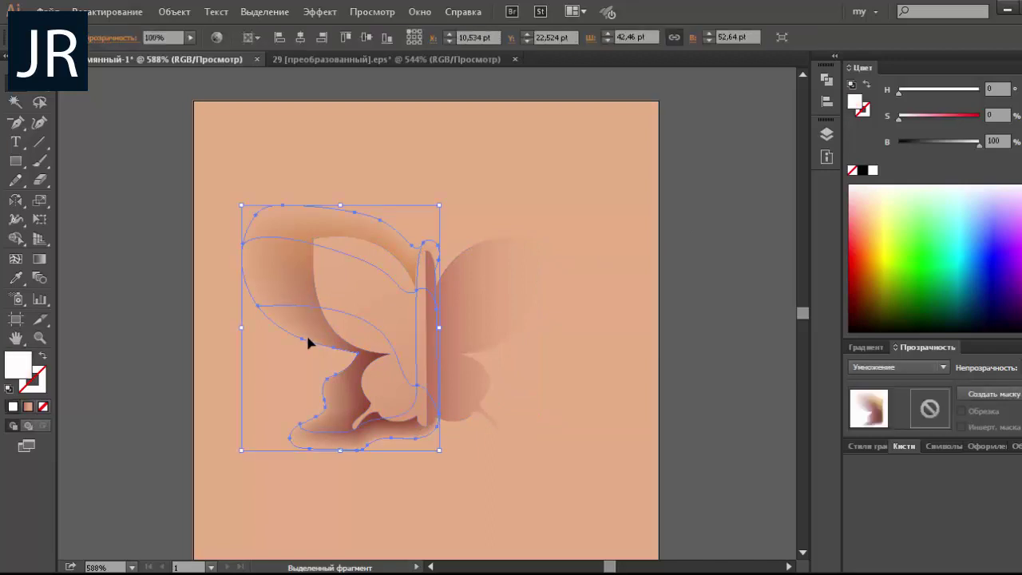
Step: Isolate the shadow mesh, add a new mesh point and nudge it into place
{"action": "right_click", "coordinate": [272, 247]}
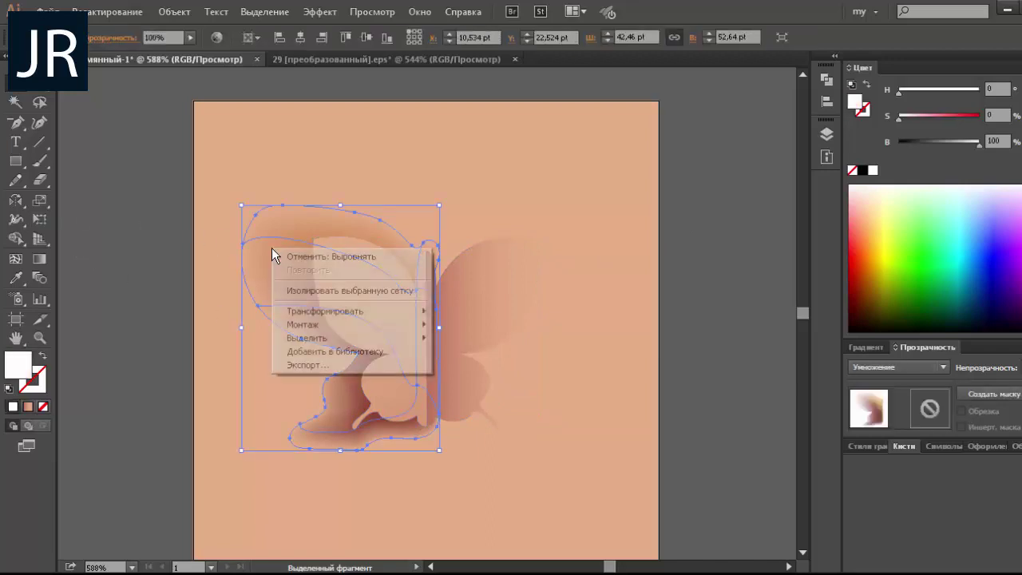
{"action": "left_click", "coordinate": [288, 290]}
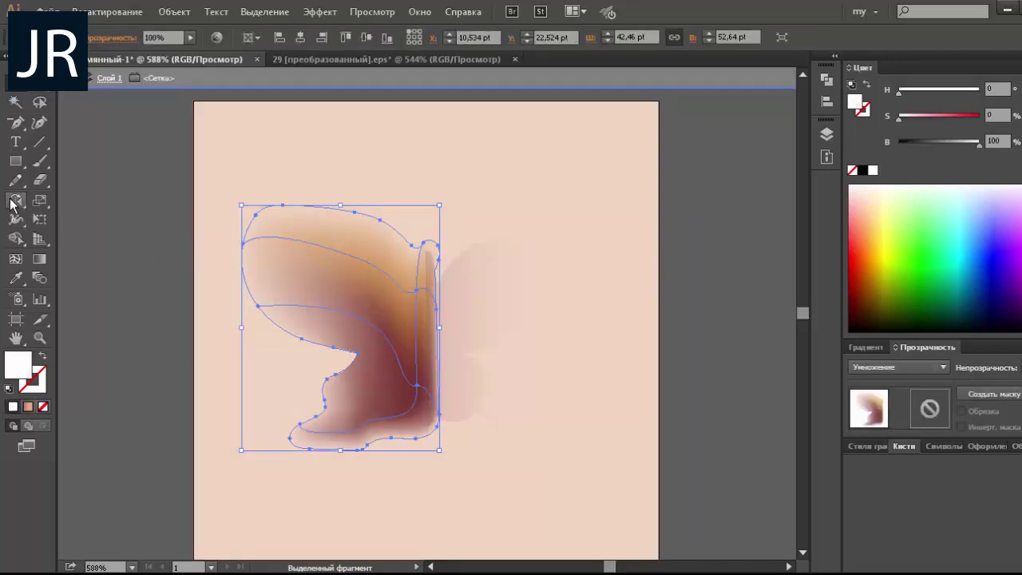
{"action": "left_click", "coordinate": [16, 258]}
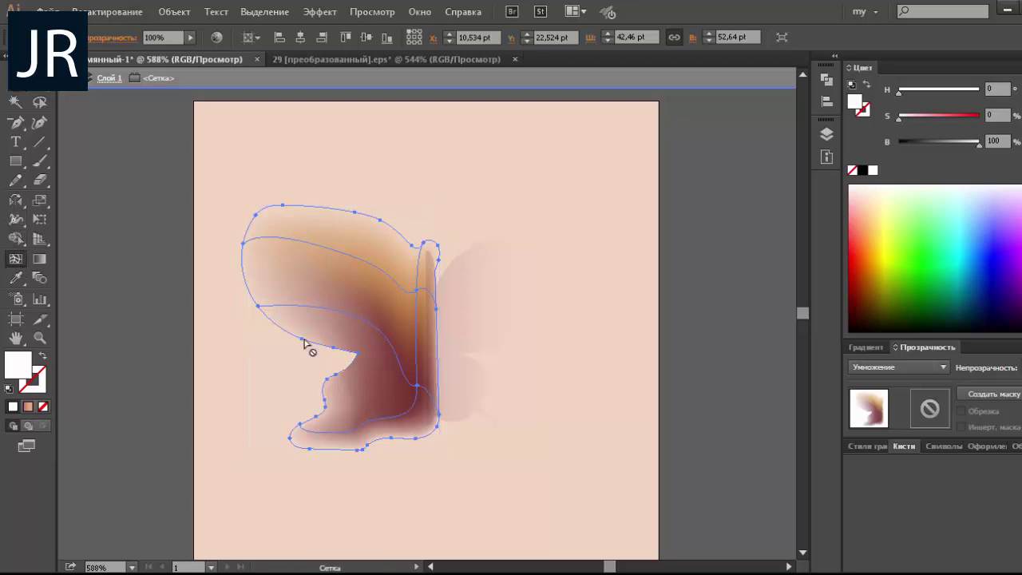
{"action": "left_click", "coordinate": [360, 318]}
{"action": "key", "text": "a"}
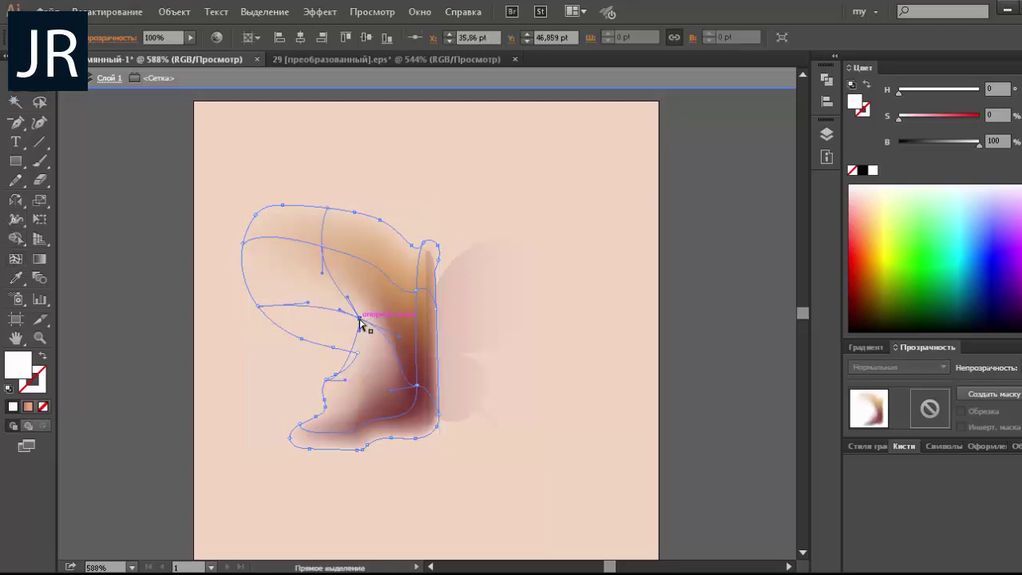
{"action": "left_click_drag", "start_coordinate": [360, 318], "coordinate": [400, 317]}
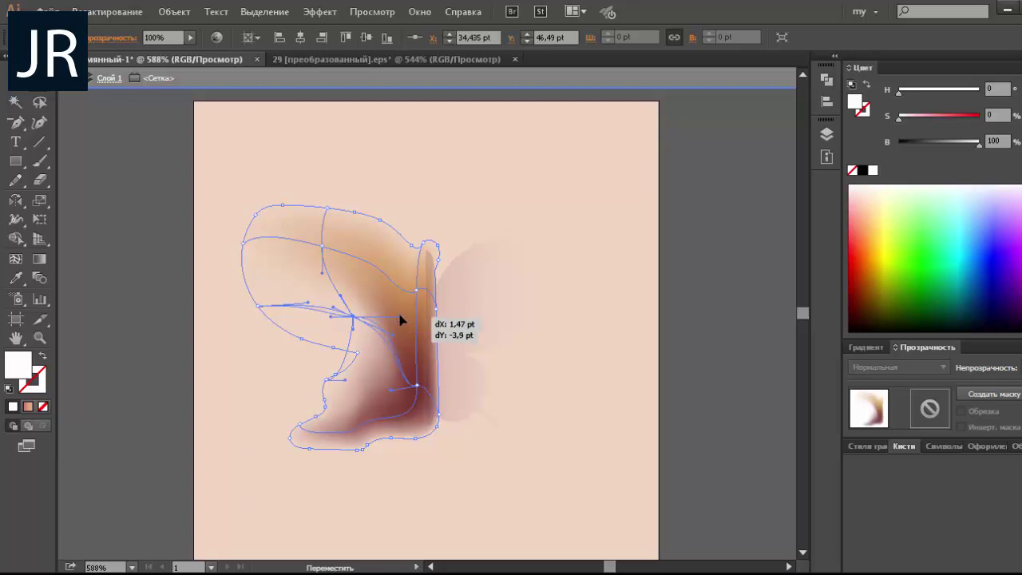
Step: Shift more mesh points down and left to curve the shadow, then exit
{"action": "left_click_drag", "start_coordinate": [354, 359], "coordinate": [347, 358]}
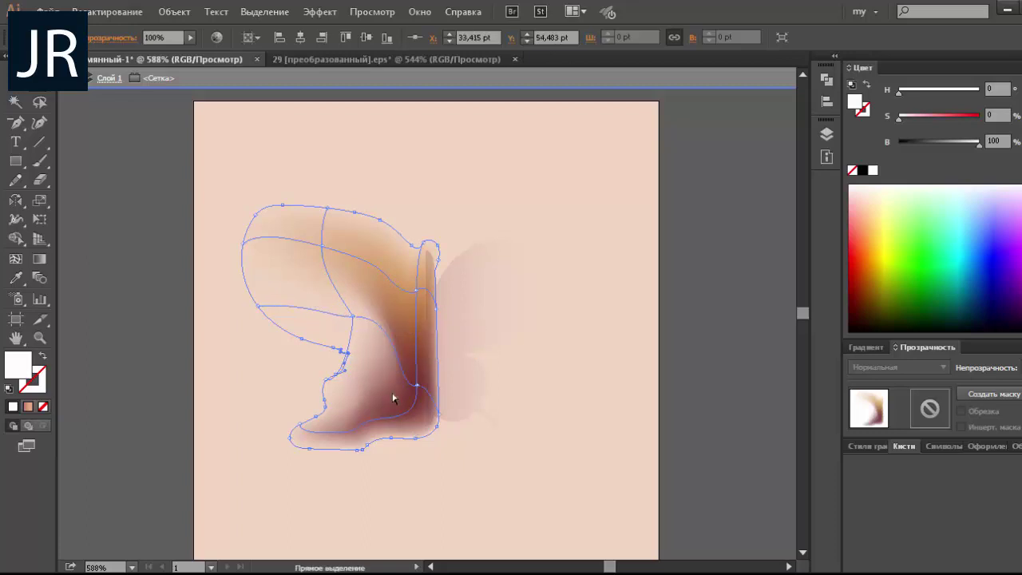
{"action": "left_click", "coordinate": [418, 387]}
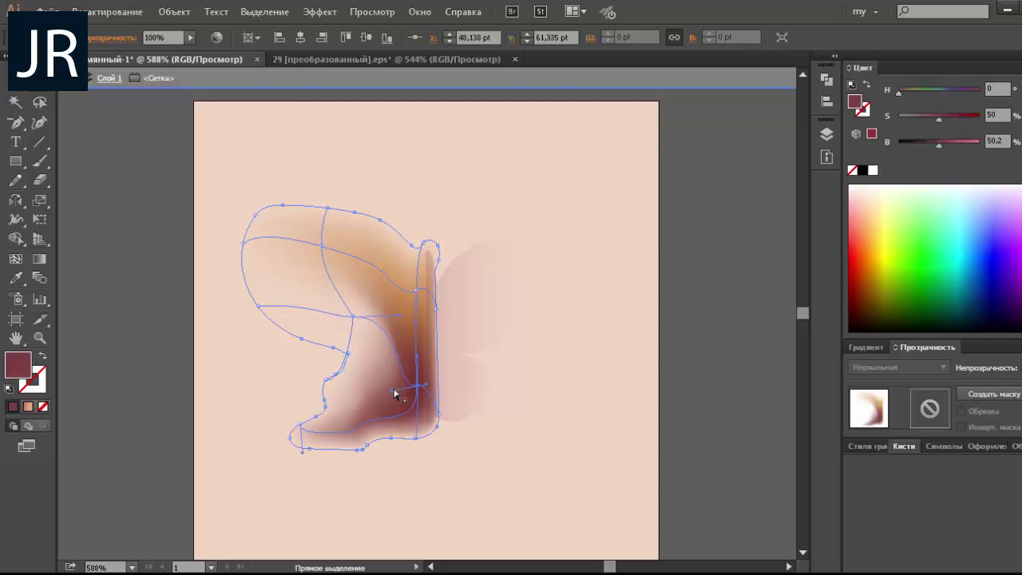
{"action": "left_click_drag", "start_coordinate": [352, 317], "coordinate": [337, 334]}
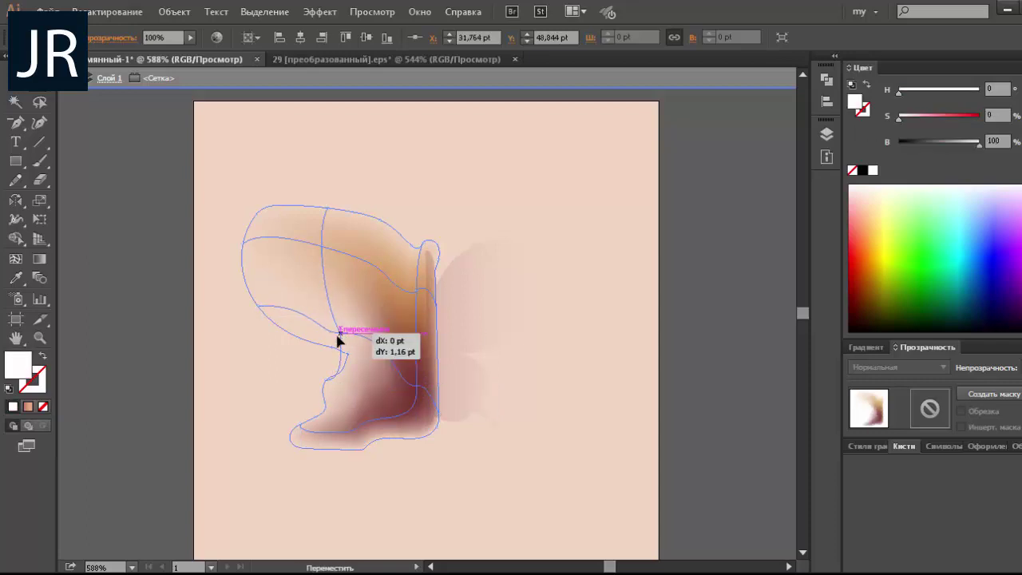
{"action": "left_click", "coordinate": [15, 83]}
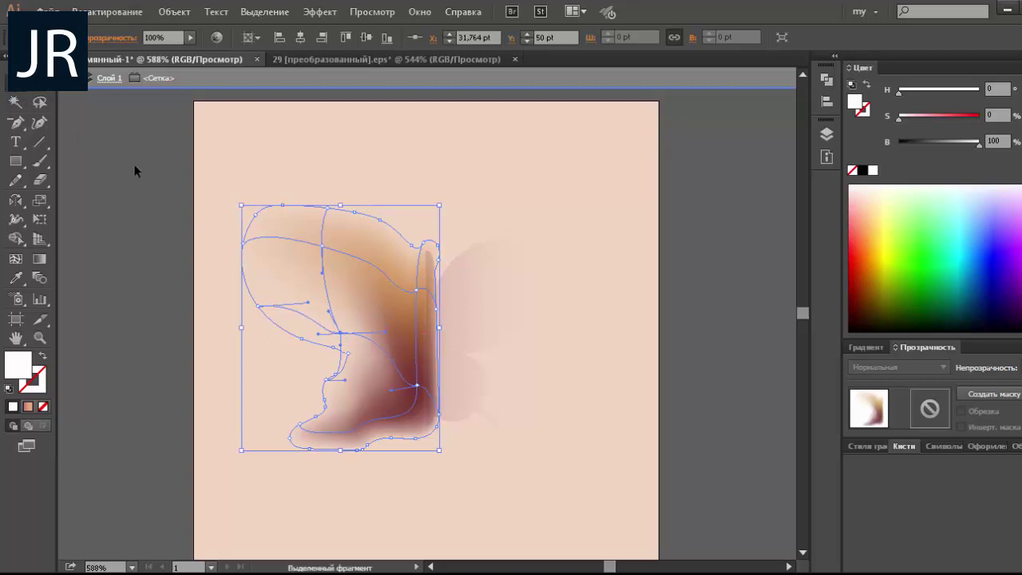
{"action": "left_click", "coordinate": [162, 276]}
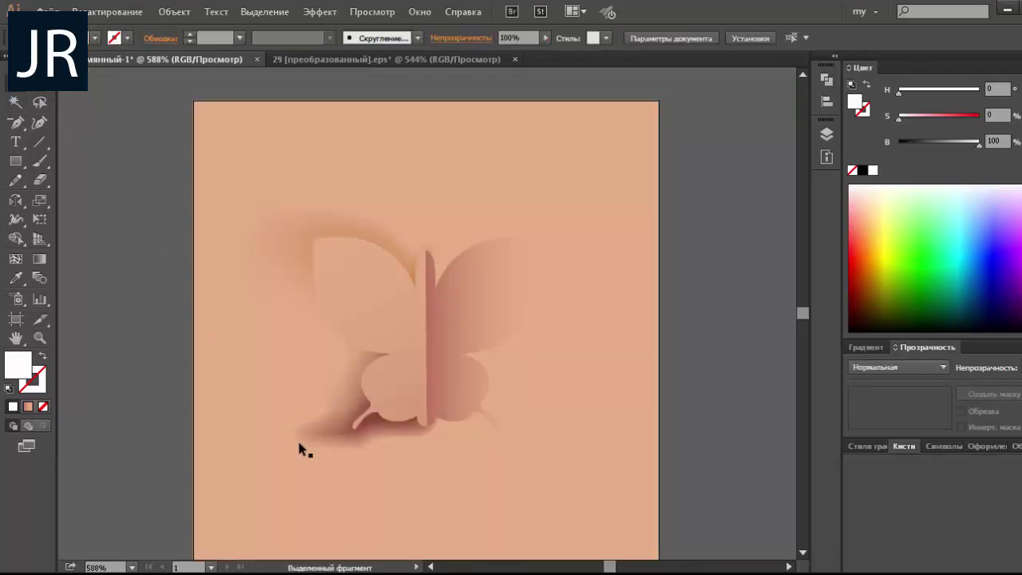
Step: Shift a mesh point at the shadow's bottom leftward to reshape it
{"action": "left_click", "coordinate": [300, 445]}
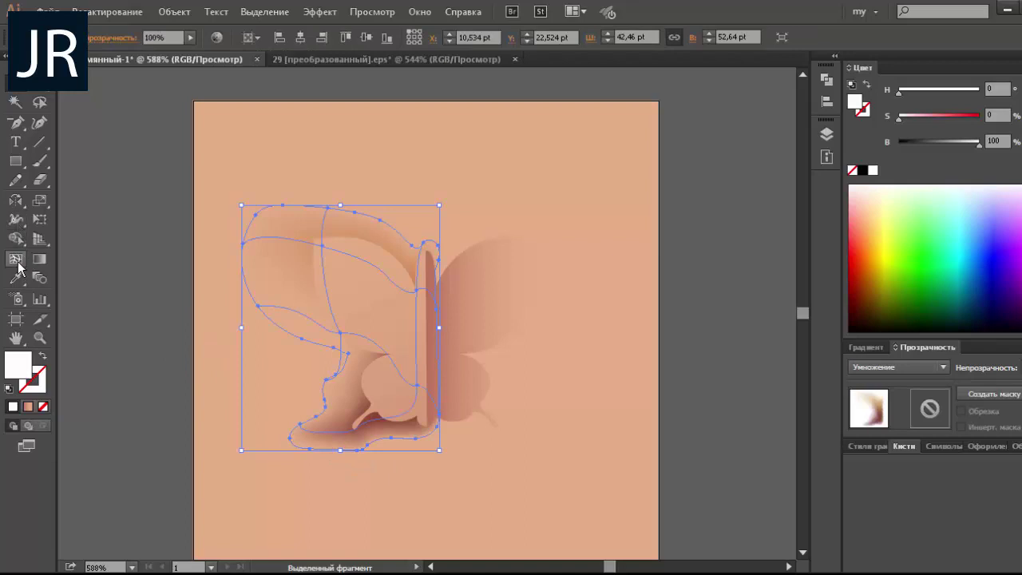
{"action": "left_click", "coordinate": [16, 261]}
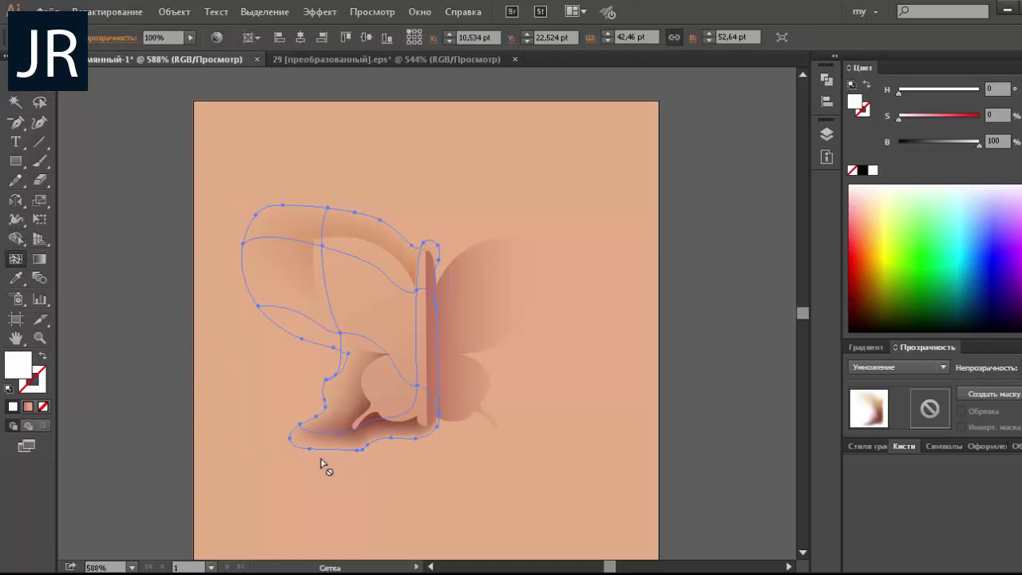
{"action": "left_click", "coordinate": [375, 426]}
{"action": "key", "text": "v"}
{"action": "left_click_drag", "start_coordinate": [375, 426], "coordinate": [349, 426]}
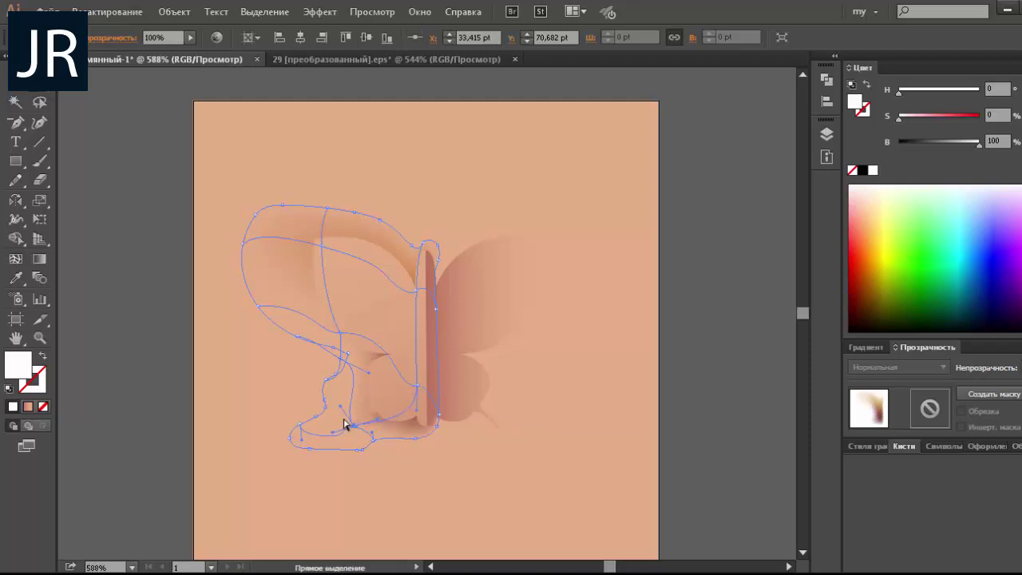
Step: Give a bottom mesh point a pale tint by adjusting saturation and brightness
{"action": "left_click", "coordinate": [354, 427]}
{"action": "left_click", "coordinate": [970, 144]}
{"action": "left_click_drag", "start_coordinate": [904, 119], "coordinate": [908, 120]}
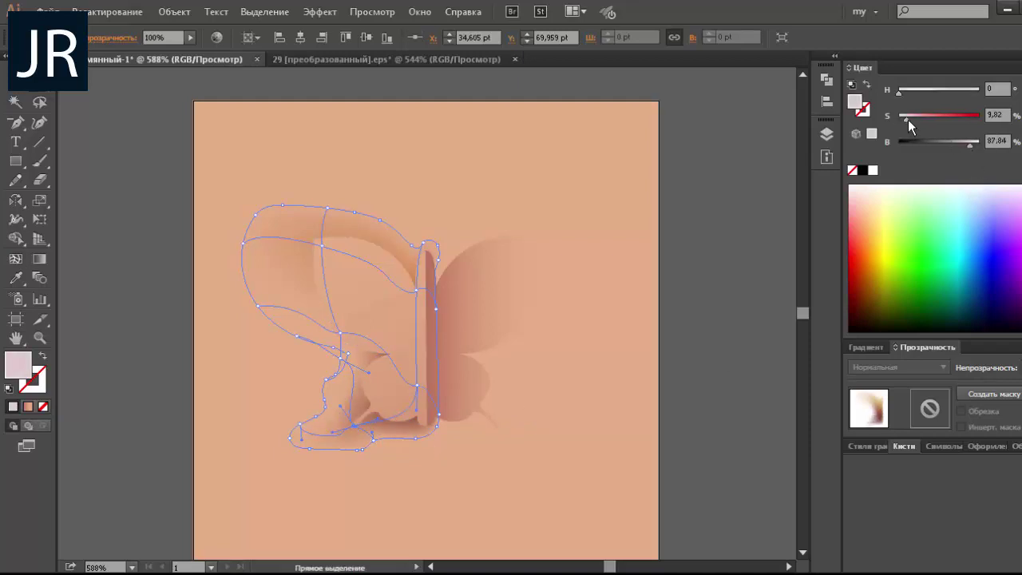
{"action": "left_click", "coordinate": [15, 82]}
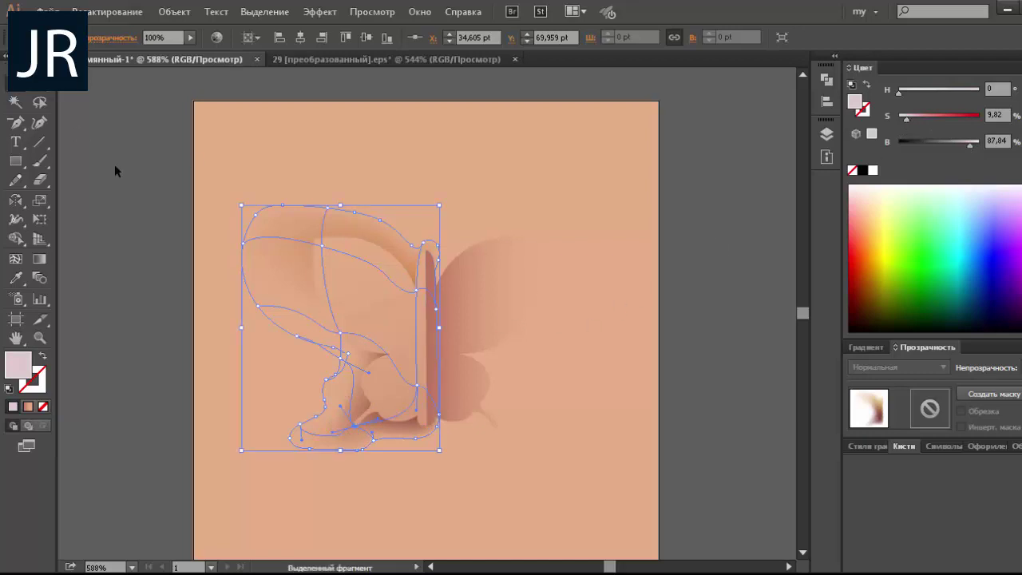
{"action": "left_click", "coordinate": [144, 176]}
Step: Tint a middle mesh point pale pink with slightly lower brightness
{"action": "left_click", "coordinate": [297, 271]}
{"action": "key", "text": "a"}
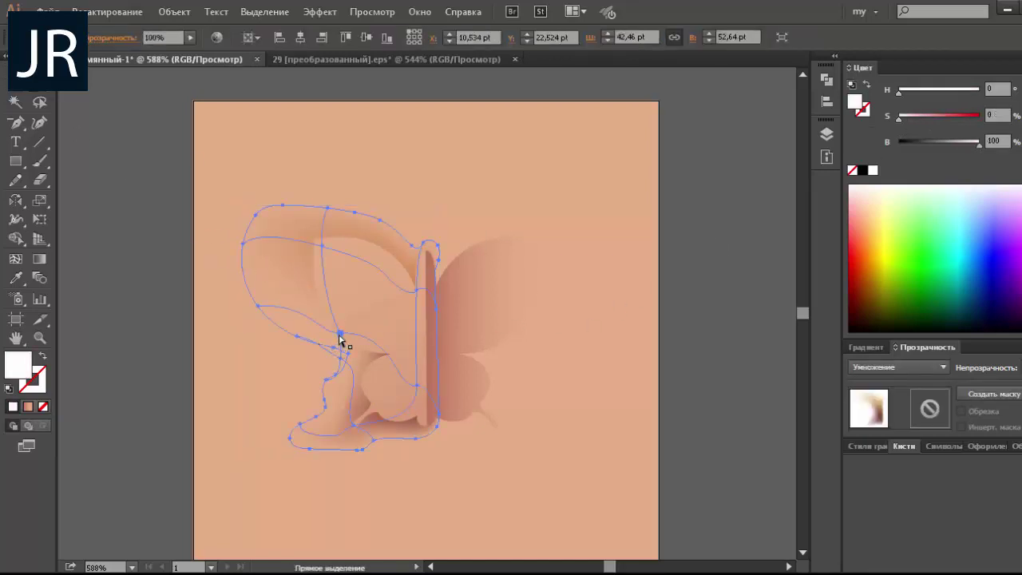
{"action": "left_click", "coordinate": [339, 334]}
{"action": "left_click", "coordinate": [971, 142]}
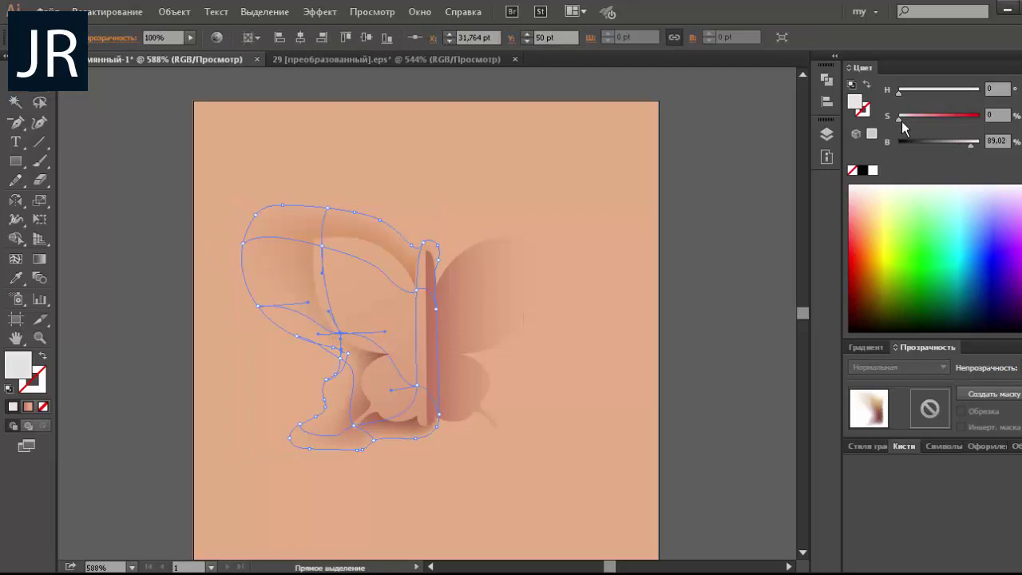
{"action": "left_click_drag", "start_coordinate": [906, 119], "coordinate": [909, 119]}
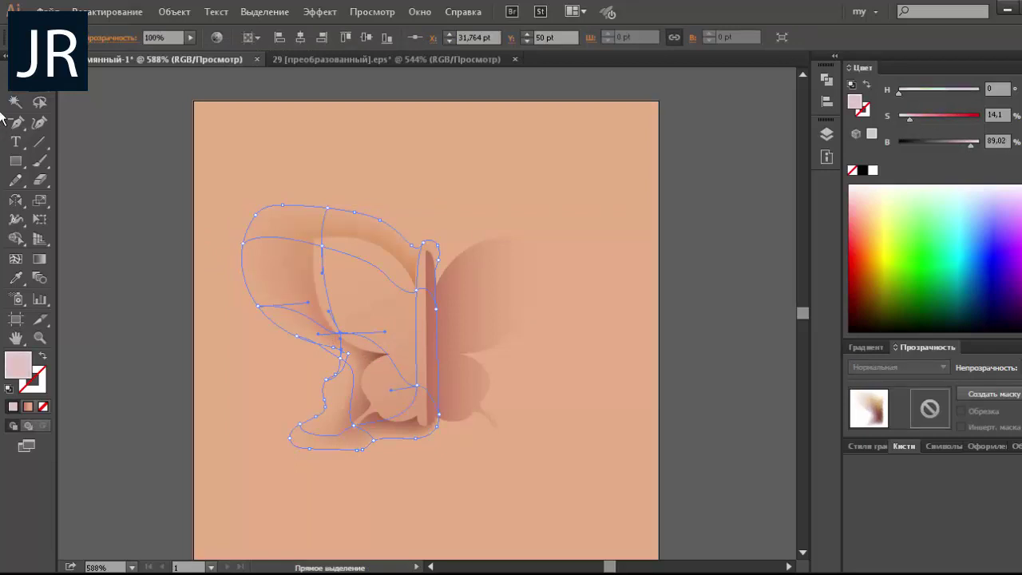
Step: Lower the whole shadow mesh's opacity to 72%
{"action": "left_click", "coordinate": [15, 82]}
{"action": "left_click", "coordinate": [290, 295]}
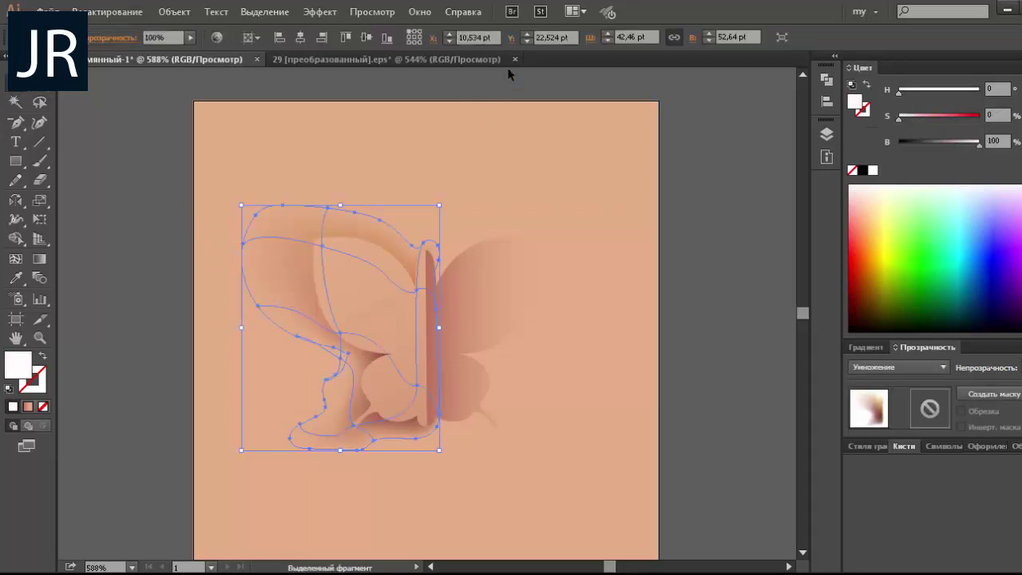
{"action": "left_click", "coordinate": [195, 37]}
{"action": "left_click_drag", "start_coordinate": [186, 54], "coordinate": [173, 53]}
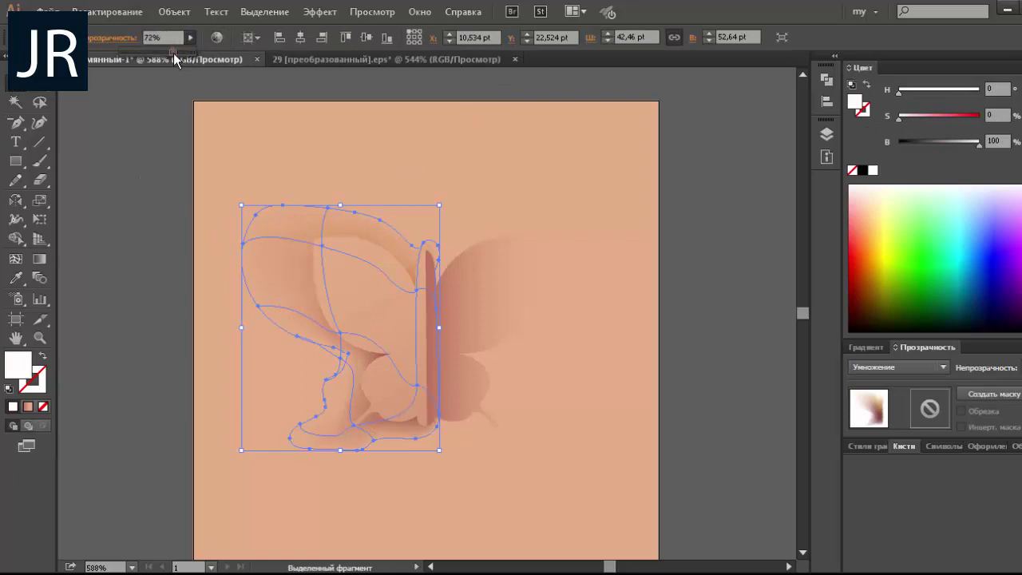
Step: Select just the right wing half and set its fill from black to None
{"action": "left_click", "coordinate": [125, 172]}
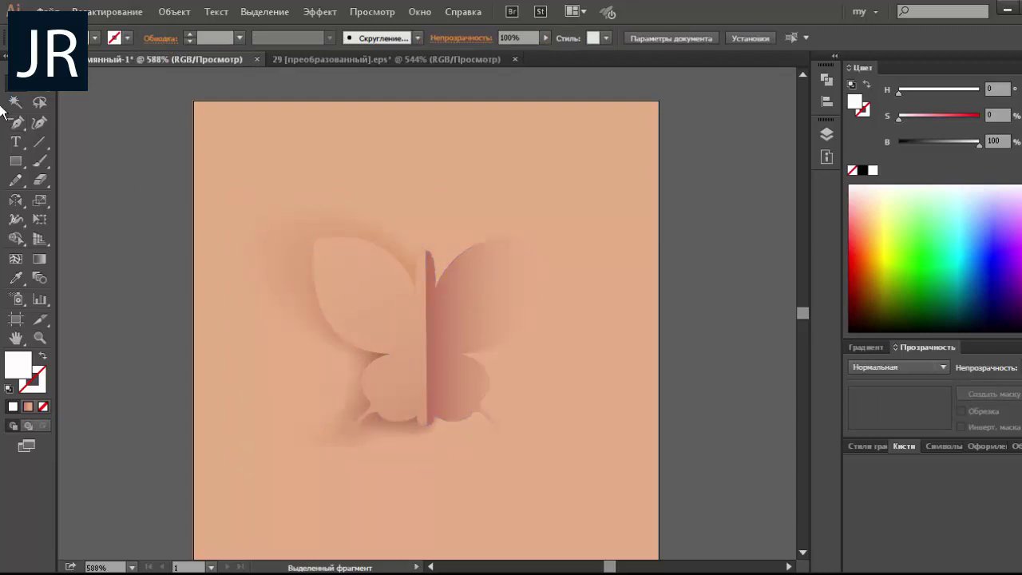
{"action": "left_click", "coordinate": [444, 292]}
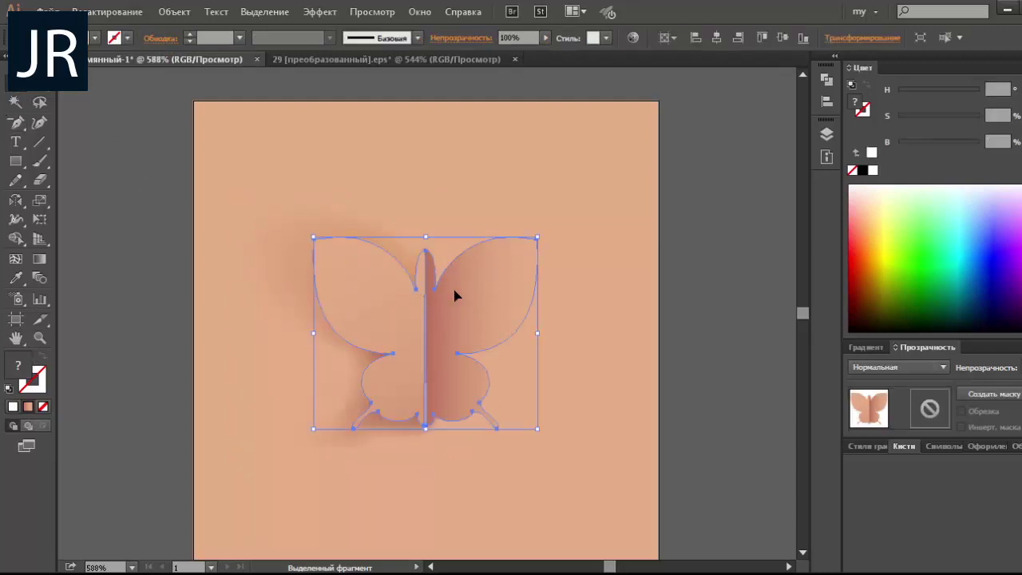
{"action": "key", "text": "a"}
{"action": "left_click", "coordinate": [653, 309], "text": "ctrl"}
{"action": "left_click", "coordinate": [506, 299], "text": "ctrl"}
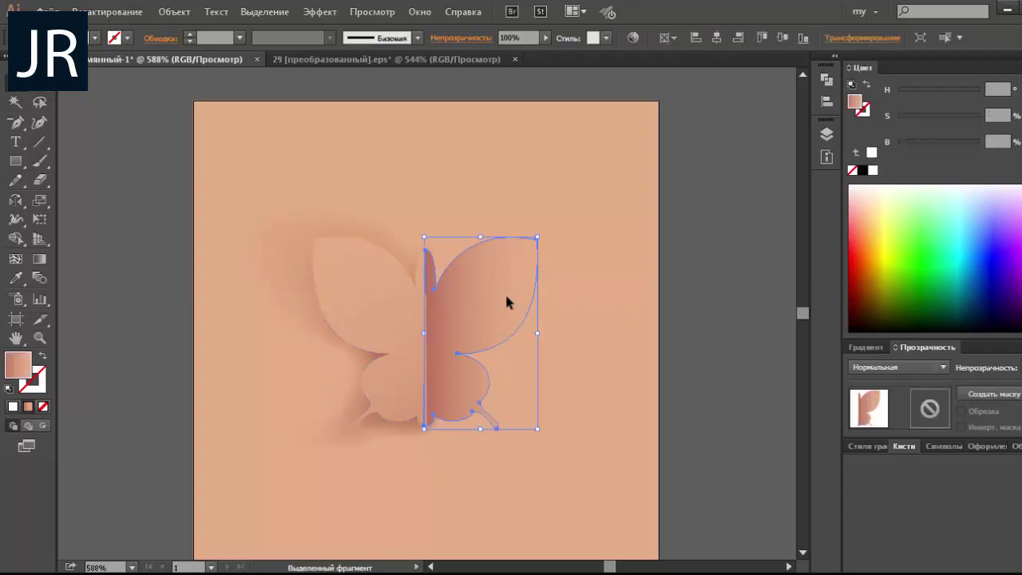
{"action": "key", "text": "v"}
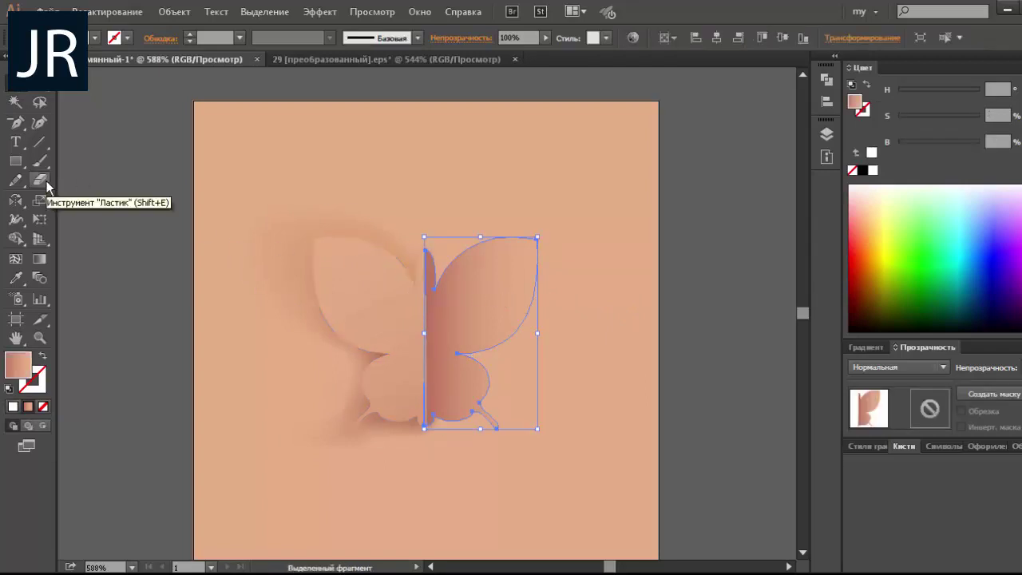
{"action": "left_click", "coordinate": [861, 170]}
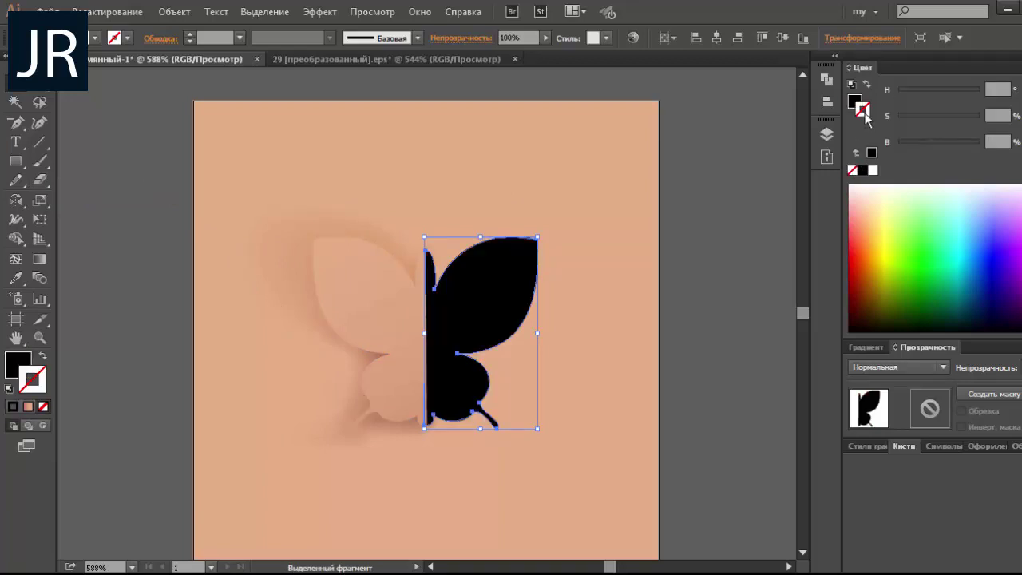
{"action": "left_click", "coordinate": [852, 169]}
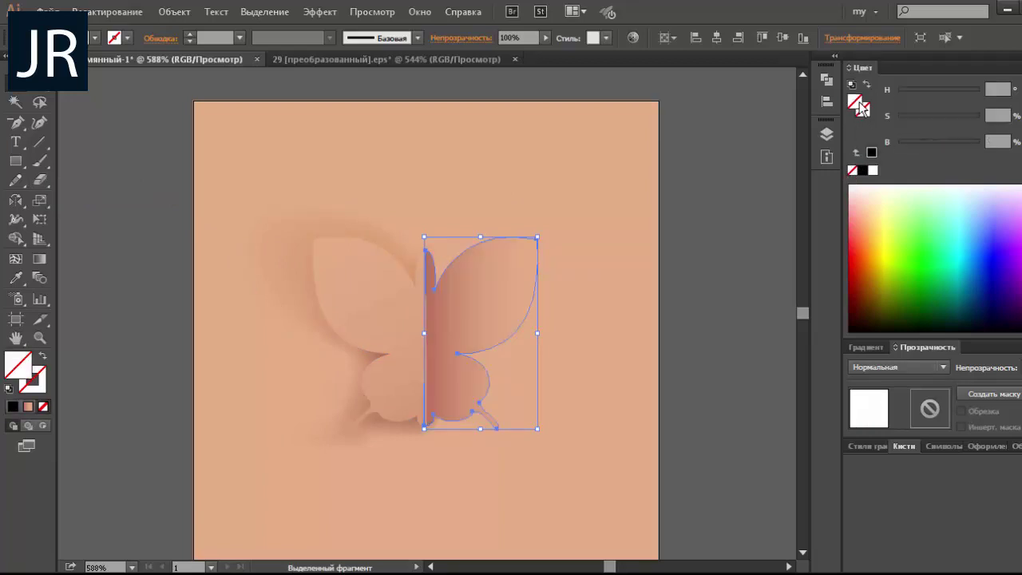
Step: Give the right wing half a 3 pt gradient stroke with Width Profile 1, applied across the stroke
{"action": "left_click", "coordinate": [858, 349]}
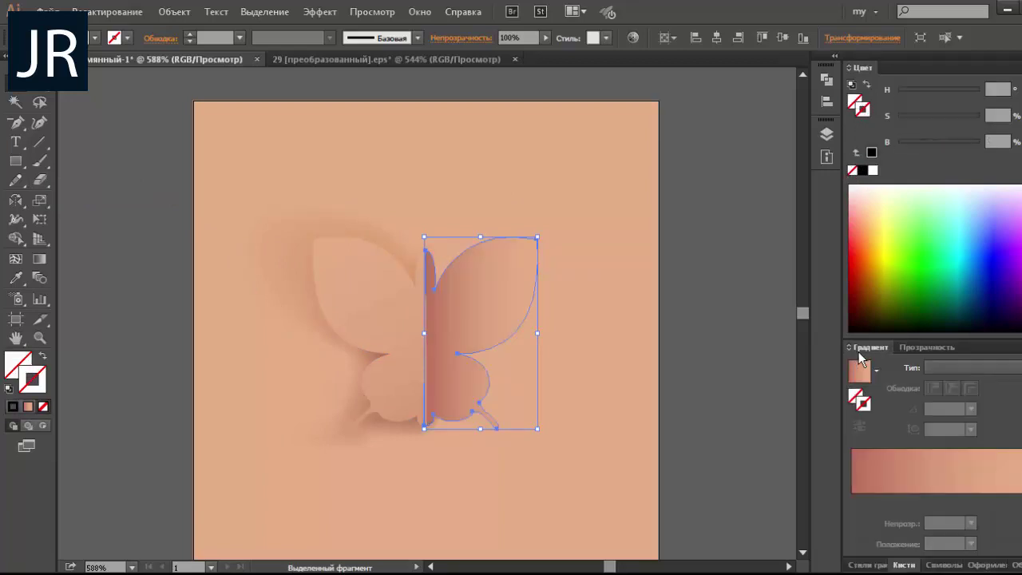
{"action": "left_click", "coordinate": [913, 471]}
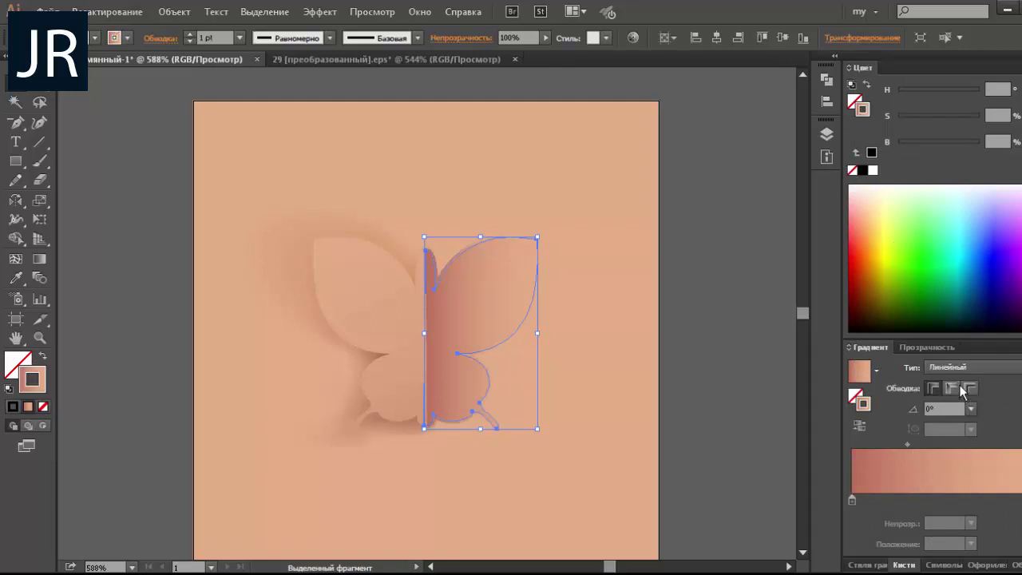
{"action": "left_click", "coordinate": [239, 37]}
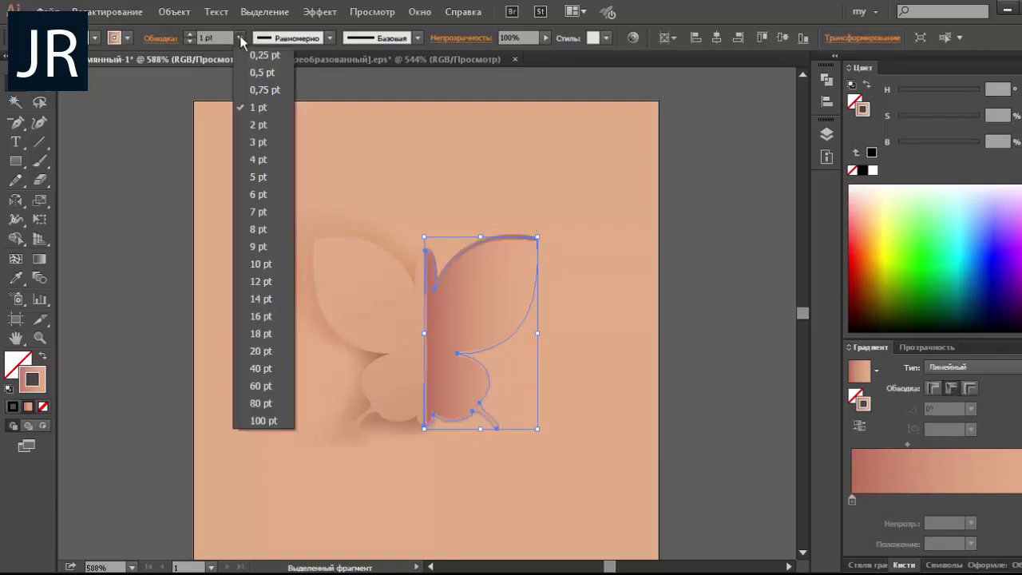
{"action": "left_click", "coordinate": [257, 144]}
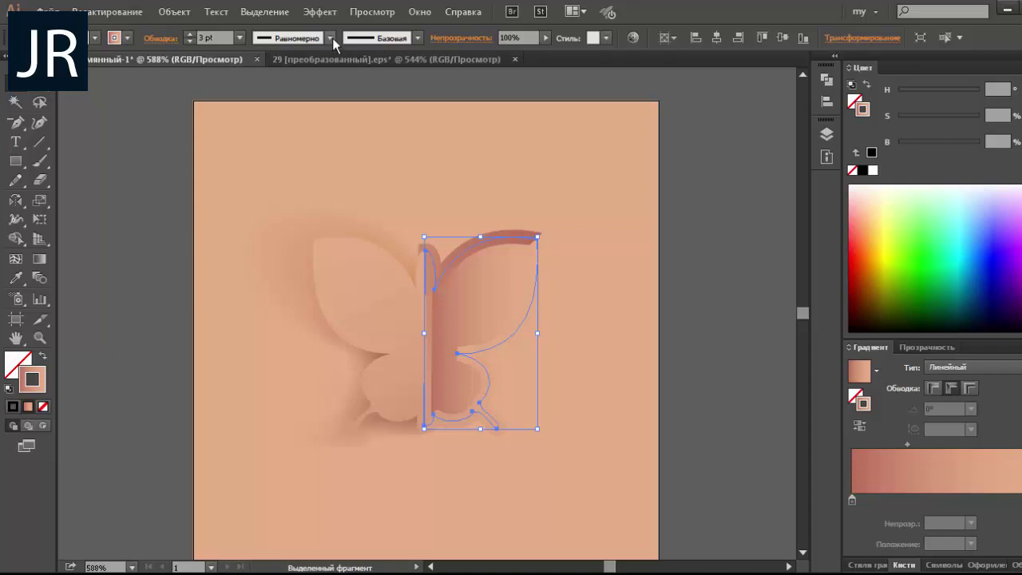
{"action": "left_click", "coordinate": [329, 37]}
{"action": "left_click", "coordinate": [294, 86]}
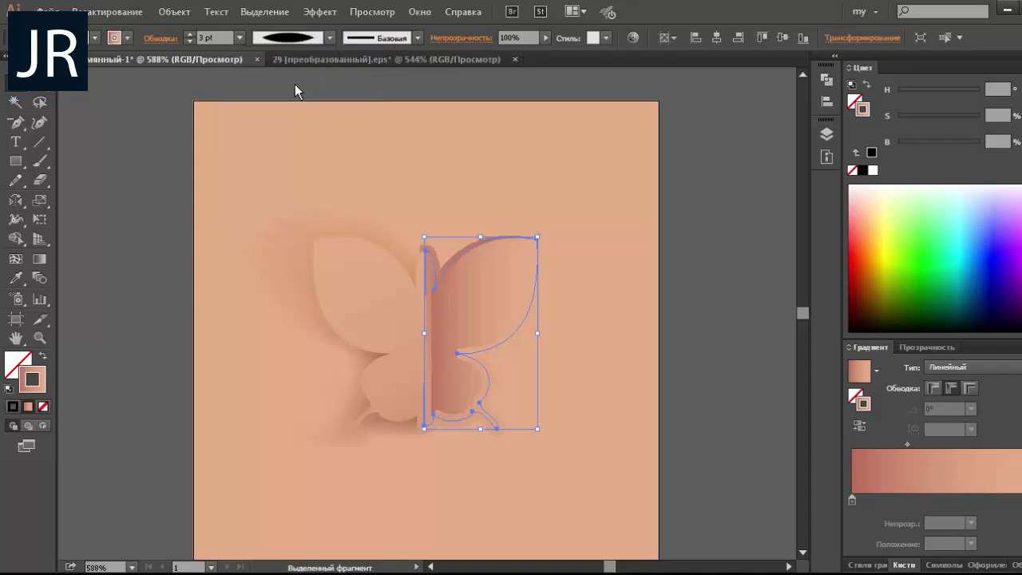
{"action": "left_click", "coordinate": [967, 387]}
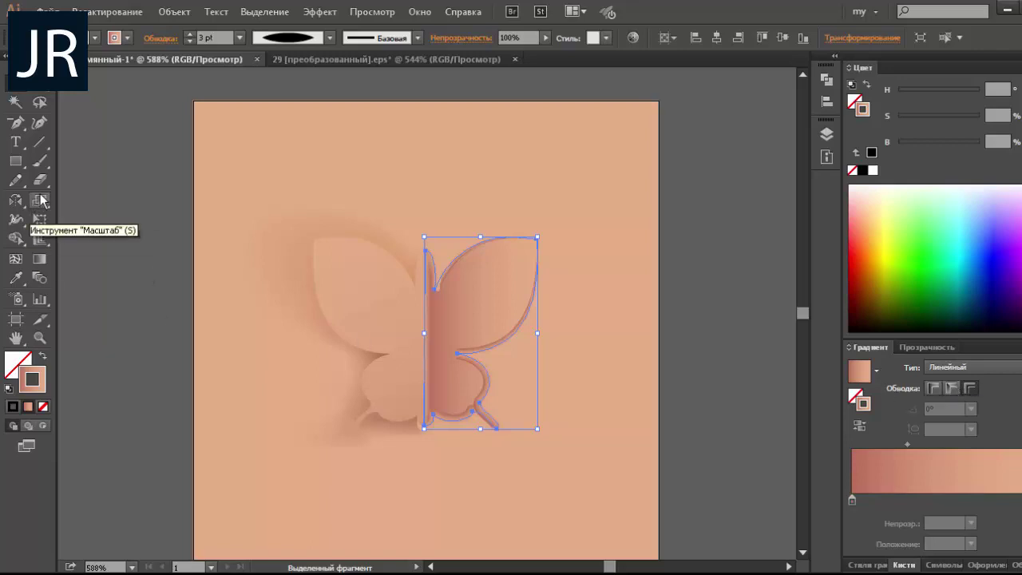
Step: Cut the right wing outline at both ends of the centre fold and delete that piece
{"action": "left_click_drag", "start_coordinate": [40, 180], "coordinate": [90, 202]}
{"action": "left_click", "coordinate": [90, 199]}
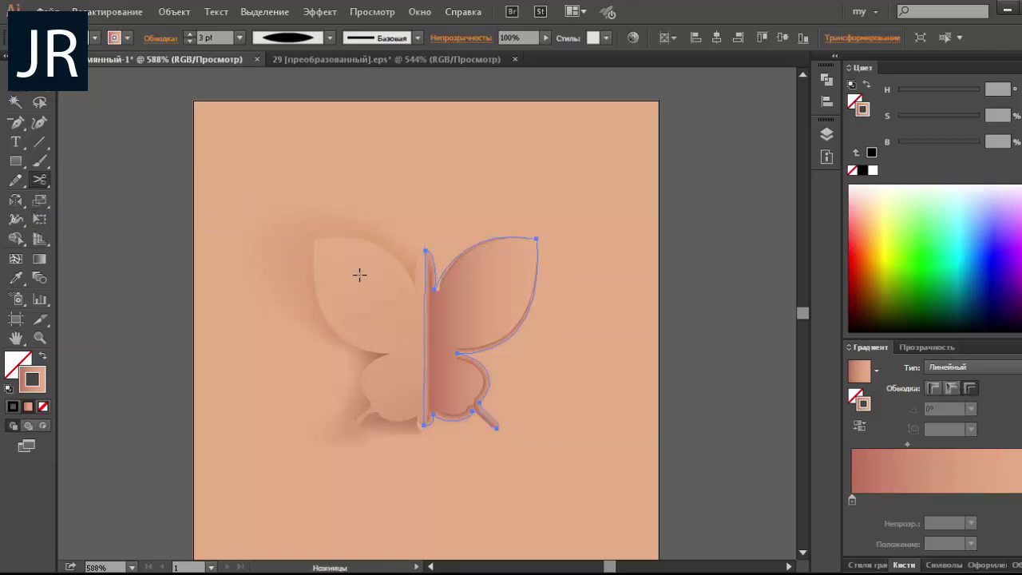
{"action": "left_click", "coordinate": [434, 287]}
{"action": "left_click", "coordinate": [424, 249]}
{"action": "left_click", "coordinate": [434, 287]}
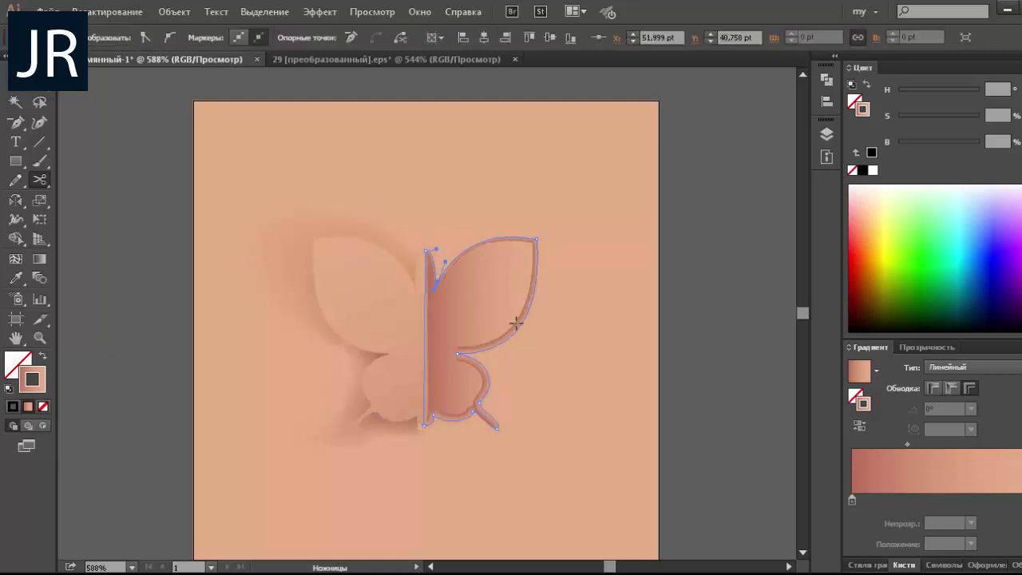
{"action": "left_click", "coordinate": [433, 414]}
{"action": "key", "text": "Delete"}
Step: Reselect the right wing half, try a move and undo it, then select the centre body strip
{"action": "left_click", "coordinate": [15, 91]}
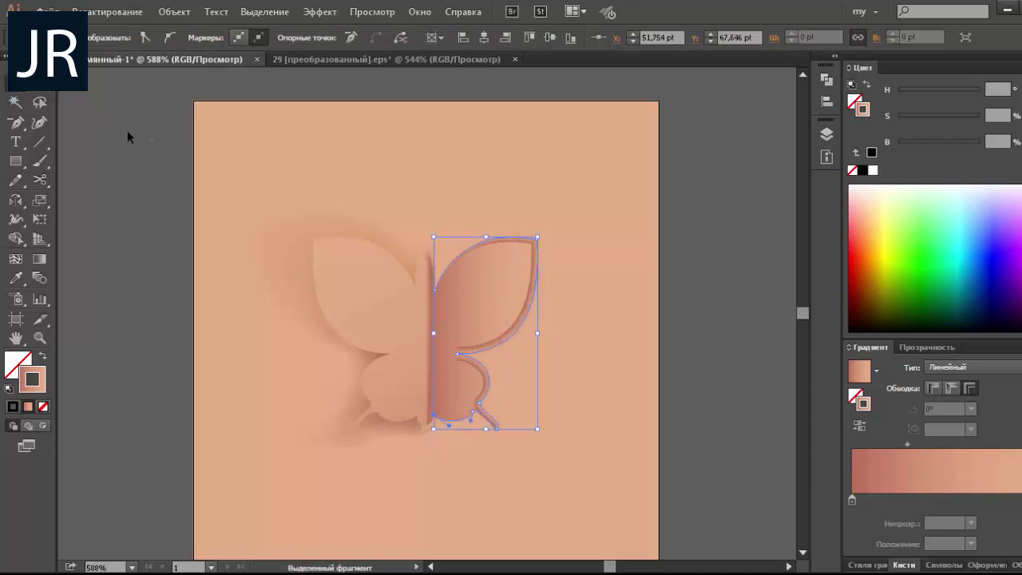
{"action": "left_click", "coordinate": [449, 321]}
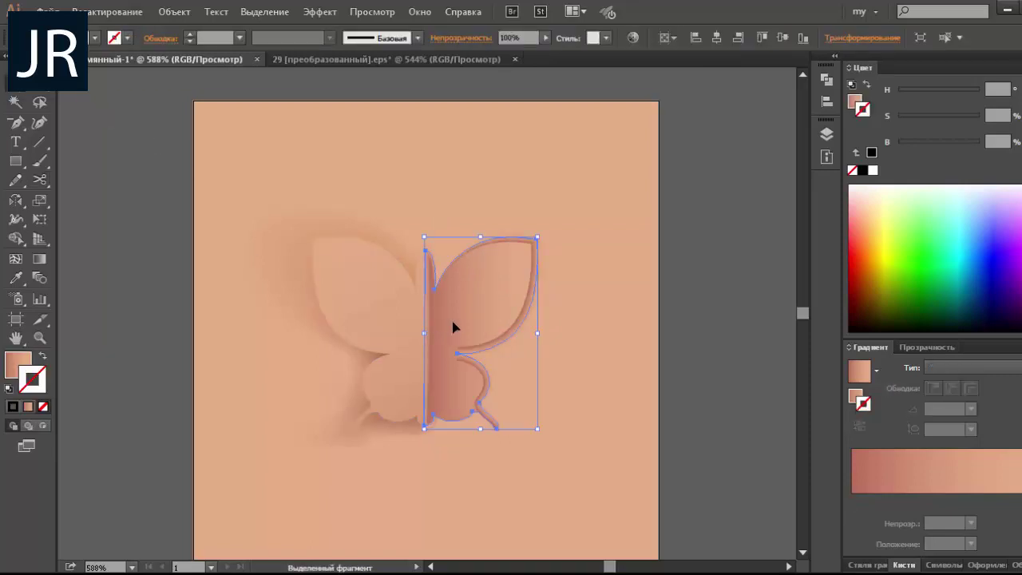
{"action": "left_click_drag", "start_coordinate": [449, 322], "coordinate": [493, 318]}
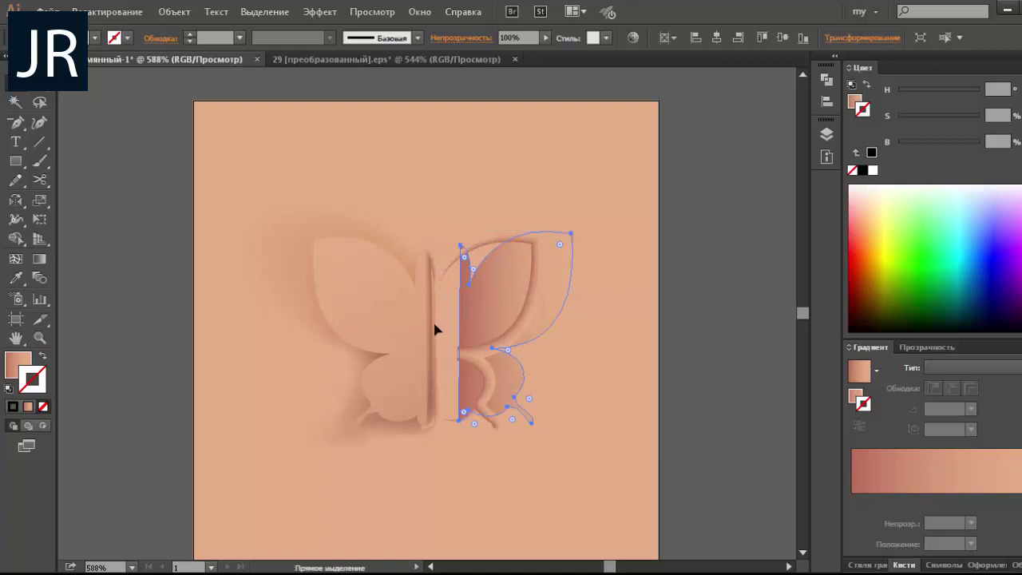
{"action": "key", "text": "ctrl+z"}
{"action": "key", "text": "ctrl+shift+a"}
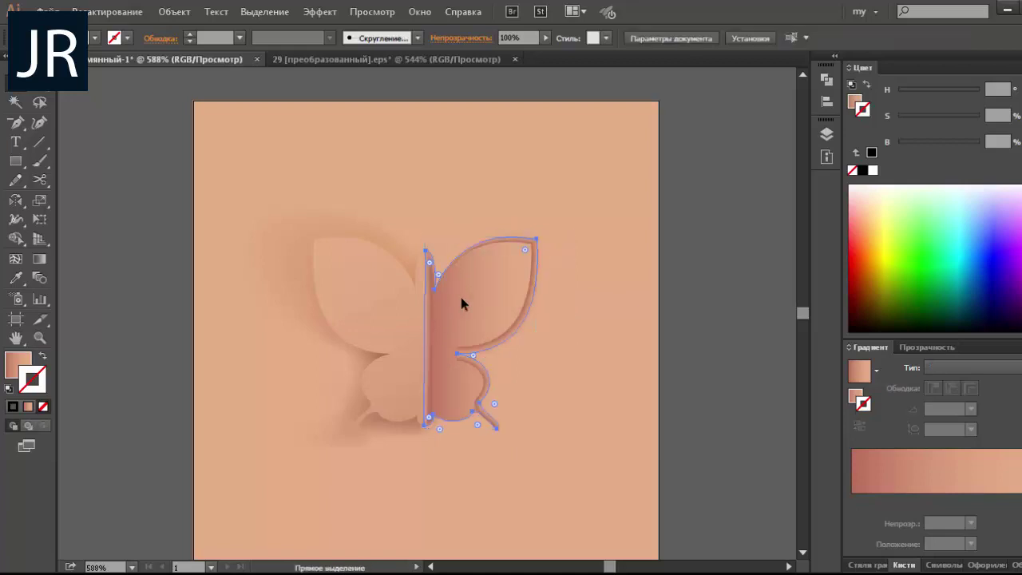
{"action": "left_click", "coordinate": [428, 302]}
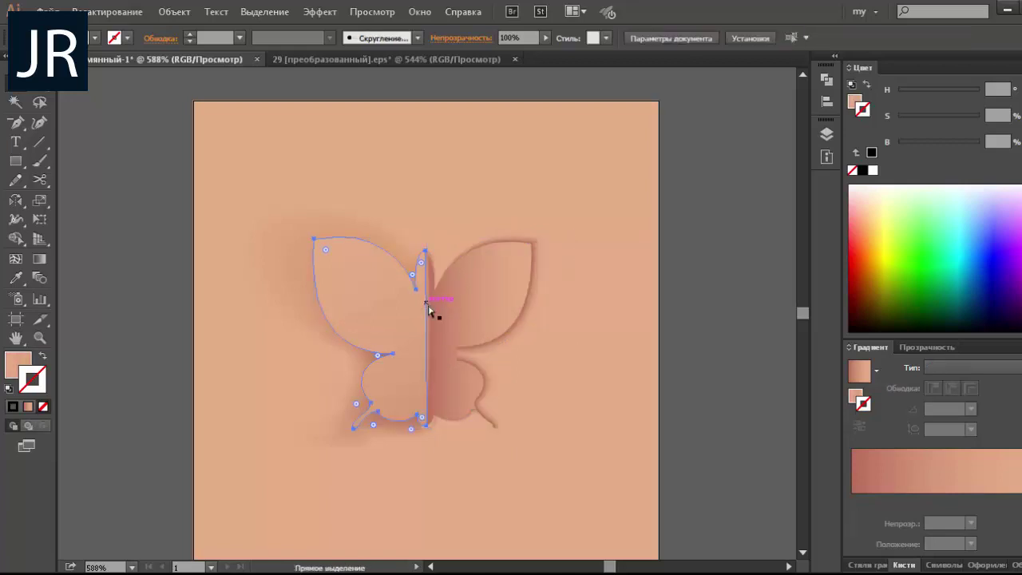
{"action": "left_click", "coordinate": [428, 305], "text": "ctrl"}
Step: Select the right wing outline and inspect an anchor on its inner curve
{"action": "left_click", "coordinate": [635, 134]}
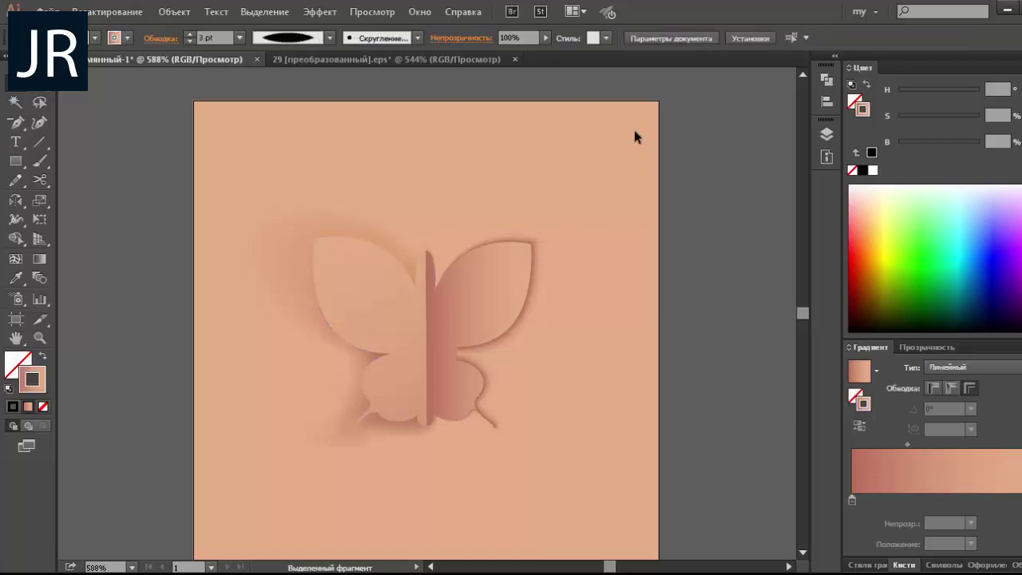
{"action": "left_click", "coordinate": [535, 273]}
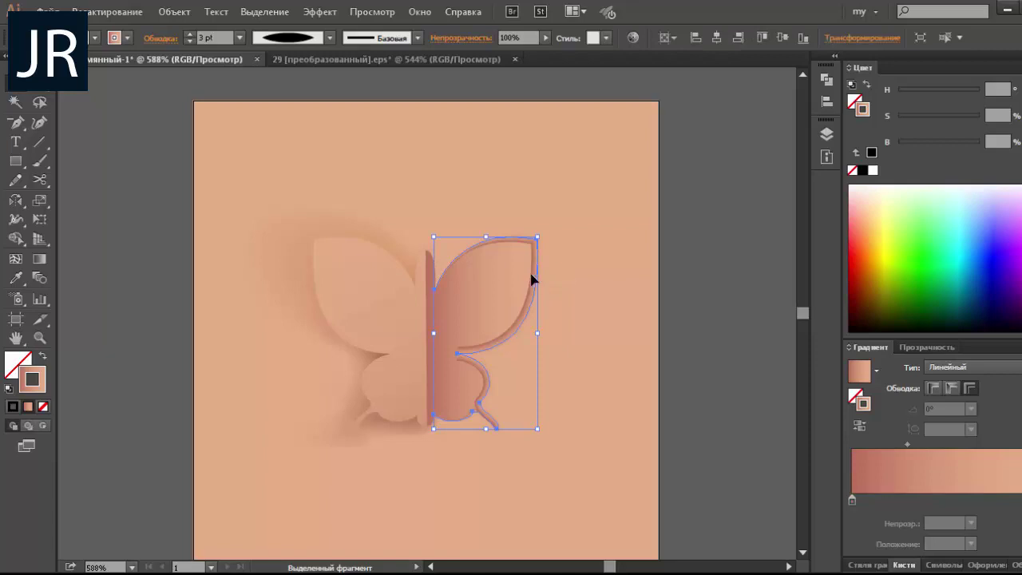
{"action": "key", "text": "a"}
{"action": "left_click", "coordinate": [455, 352]}
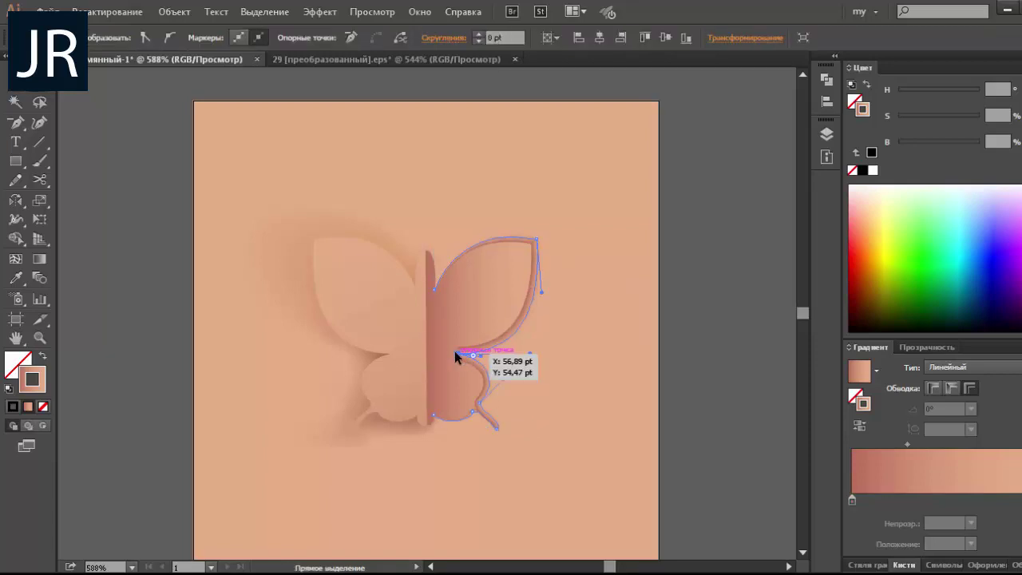
{"action": "left_click", "coordinate": [146, 101]}
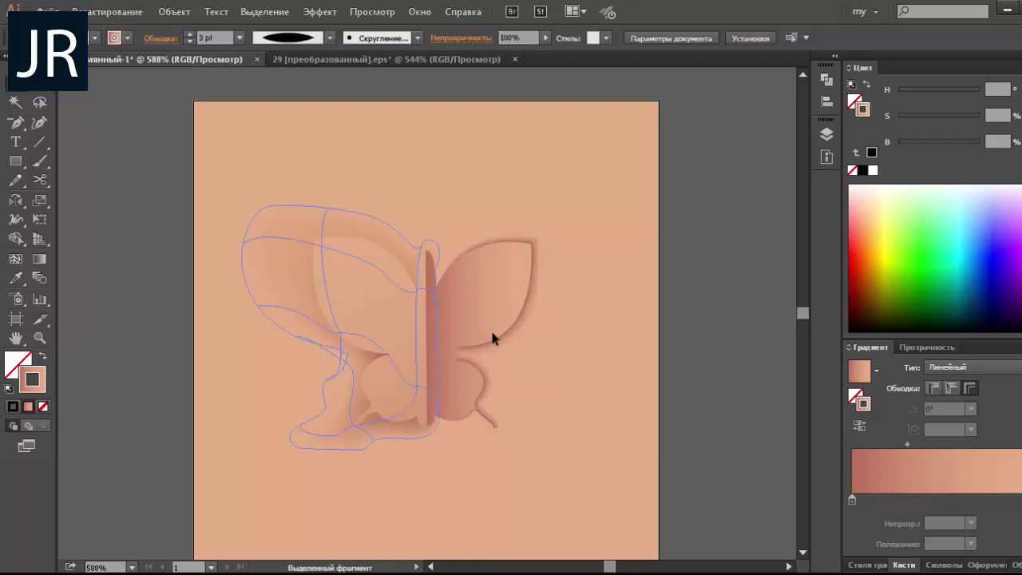
{"action": "left_click", "coordinate": [522, 337]}
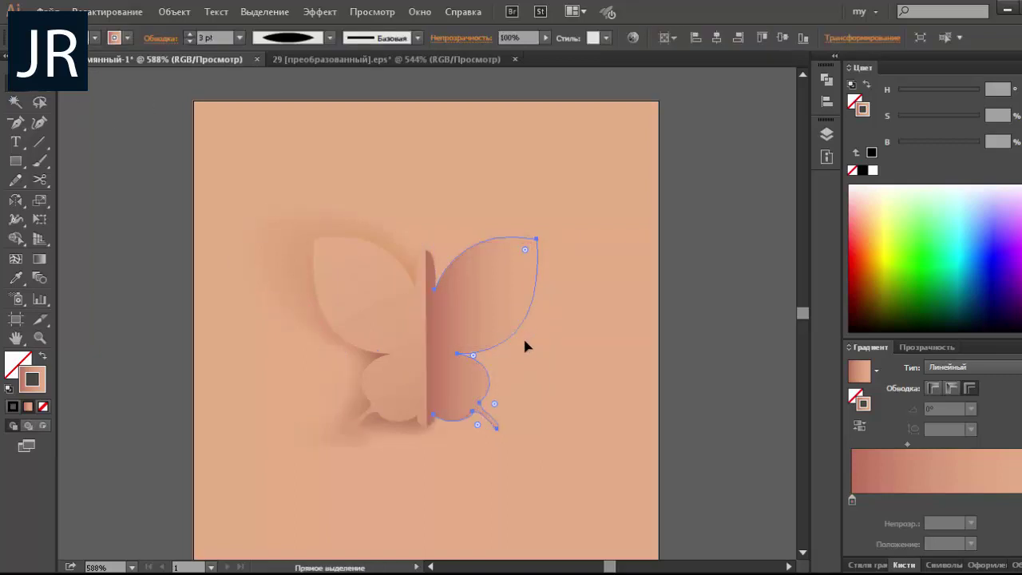
{"action": "key", "text": "v"}
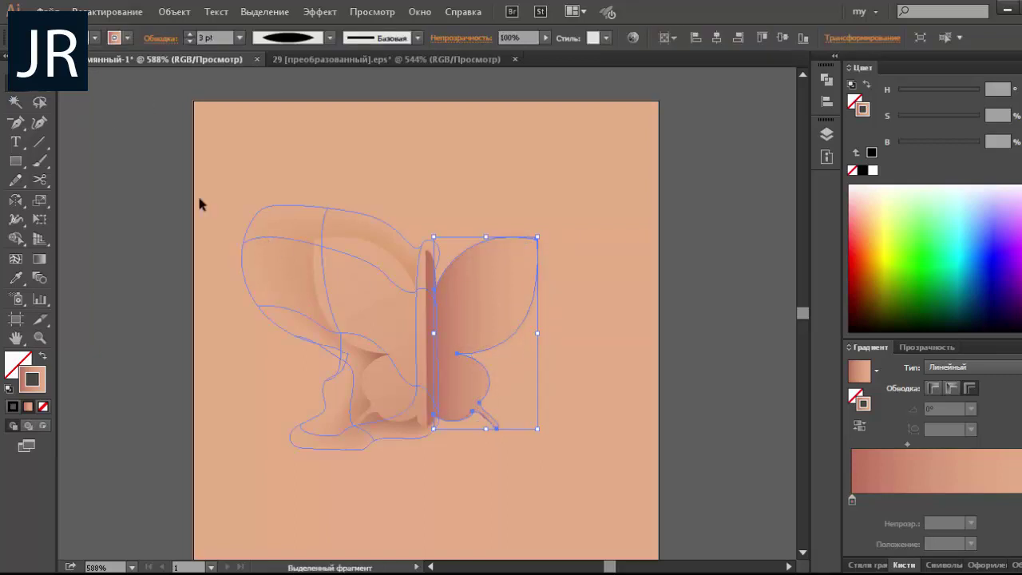
{"action": "left_click", "coordinate": [166, 197]}
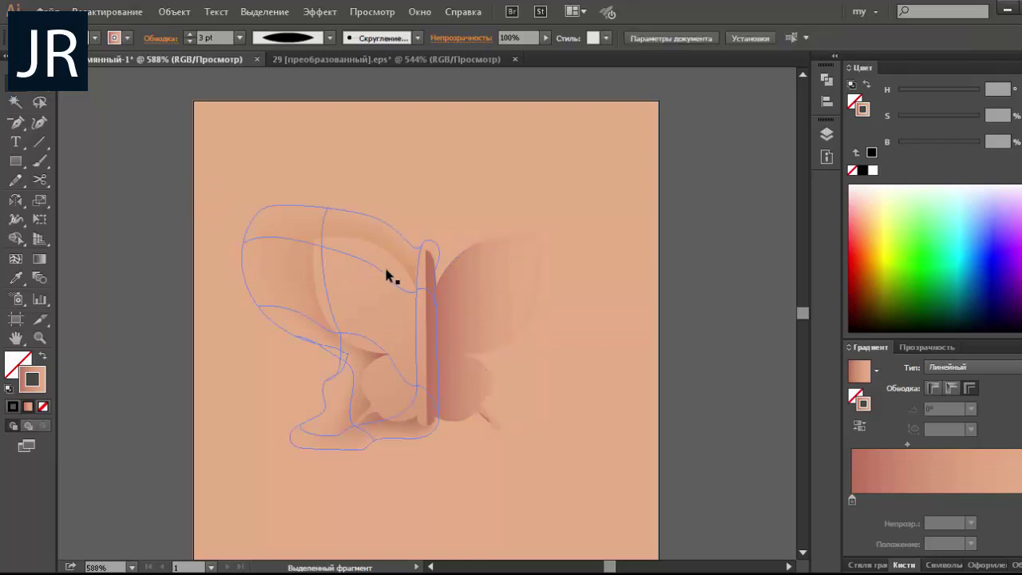
{"action": "left_click", "coordinate": [541, 287]}
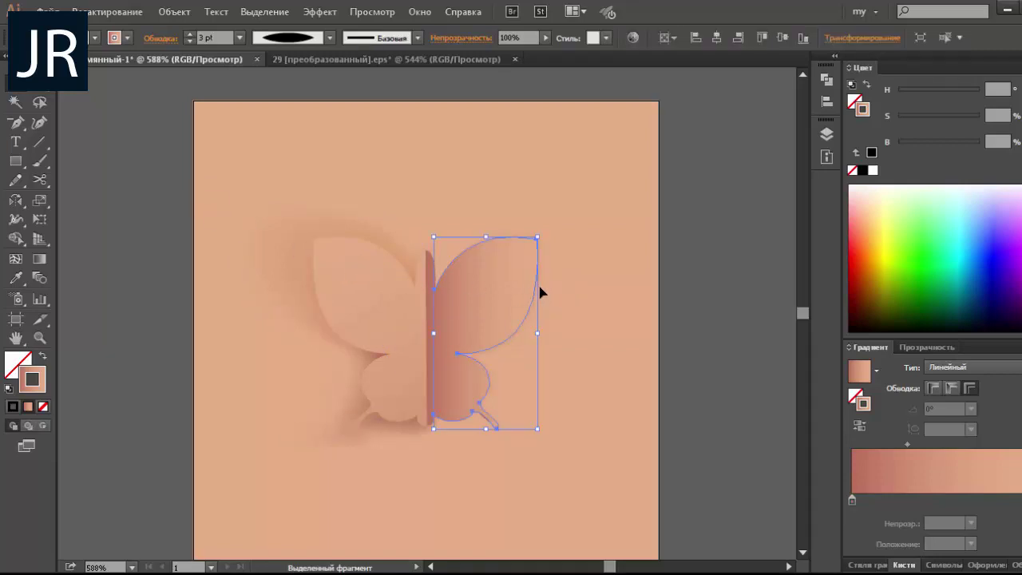
Step: Nudge the right wing slightly upward and reselect it to check its placement
{"action": "left_click", "coordinate": [600, 317]}
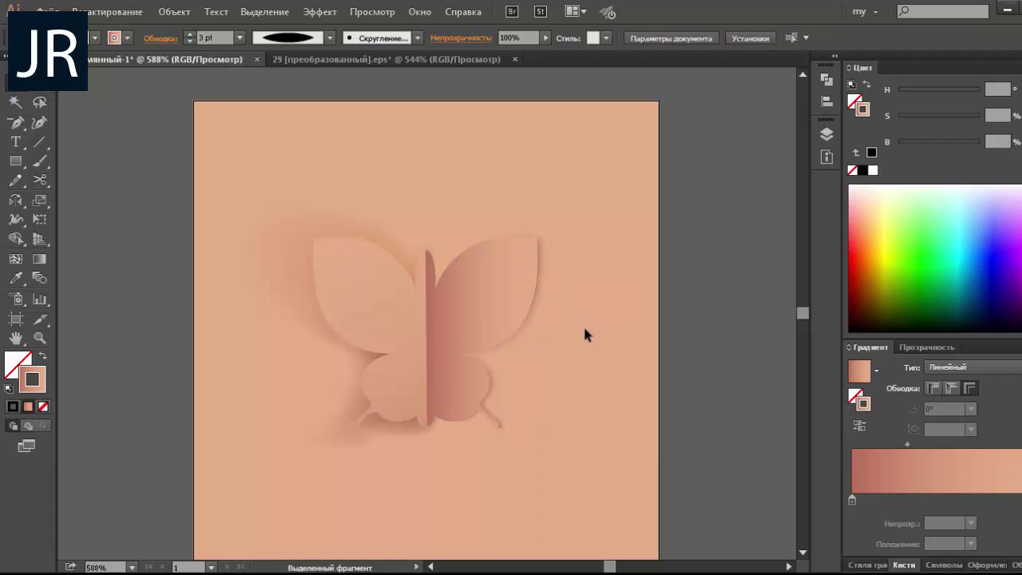
{"action": "left_click", "coordinate": [541, 303]}
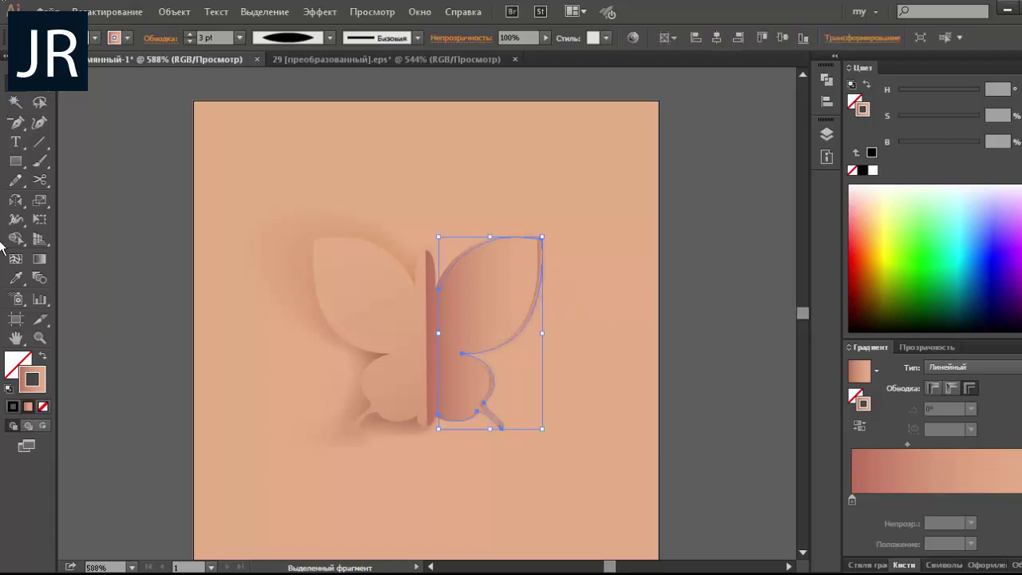
{"action": "key", "text": "Up"}
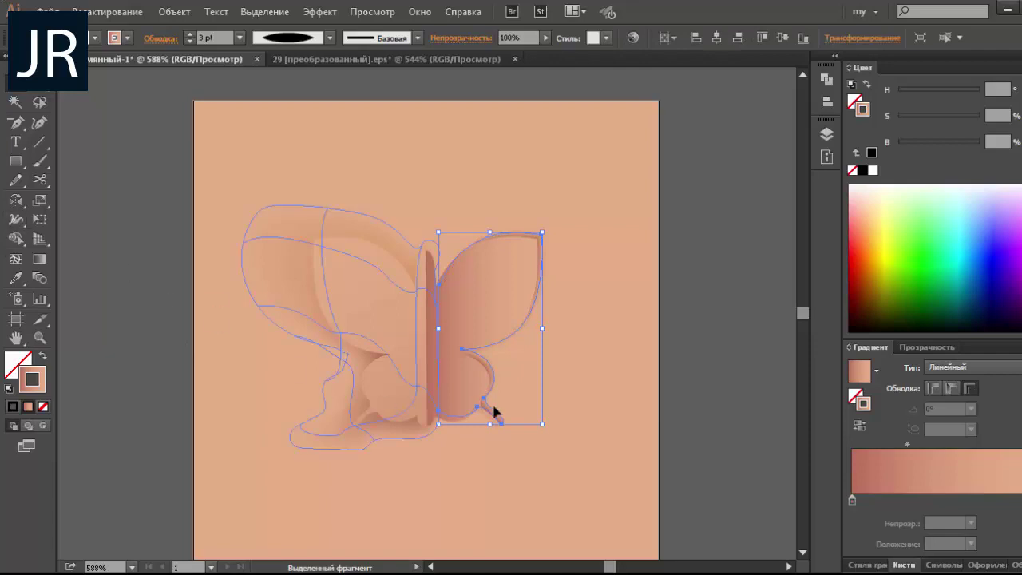
{"action": "left_click", "coordinate": [603, 416]}
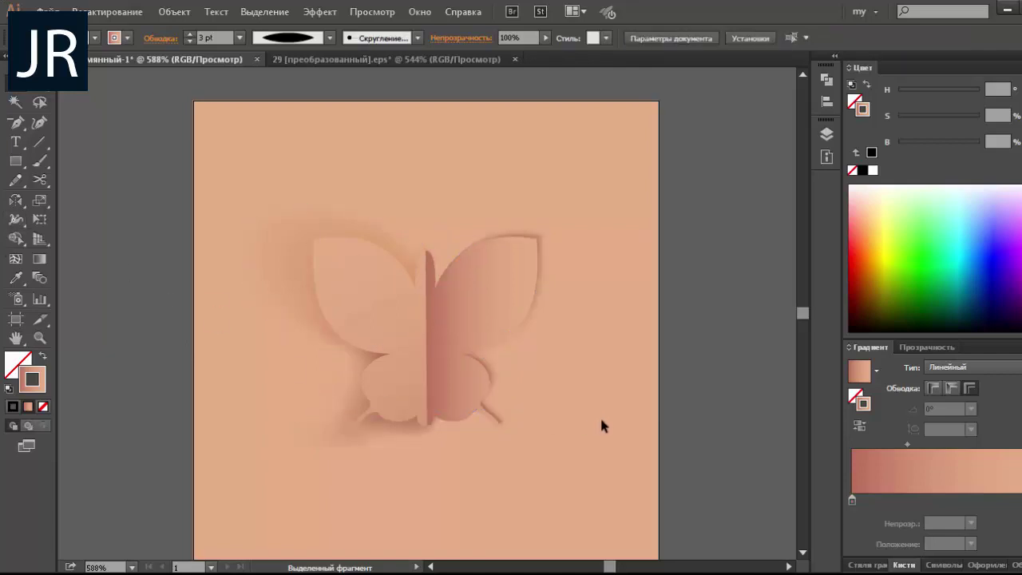
{"action": "left_click", "coordinate": [539, 266]}
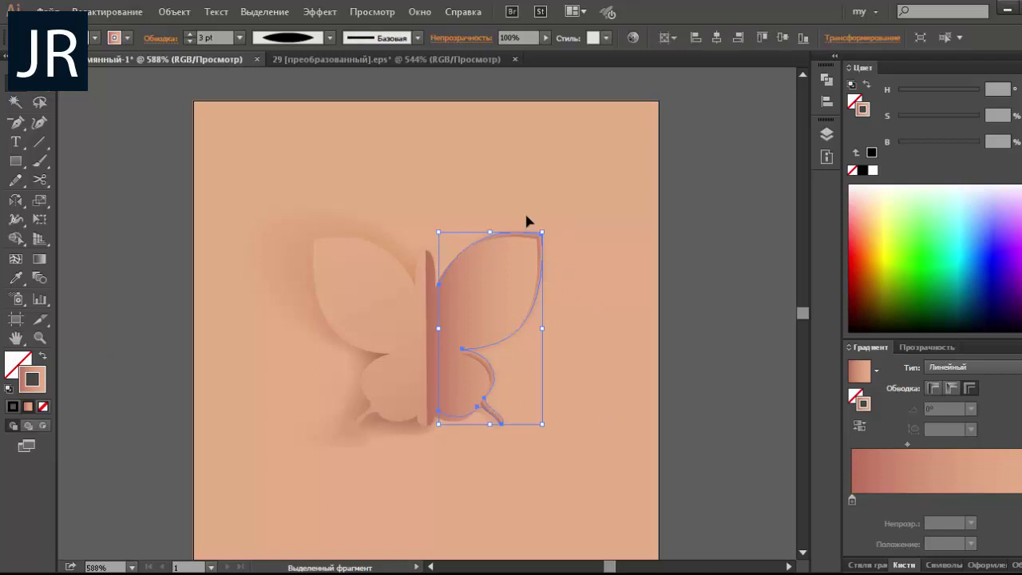
{"action": "left_click", "coordinate": [594, 251]}
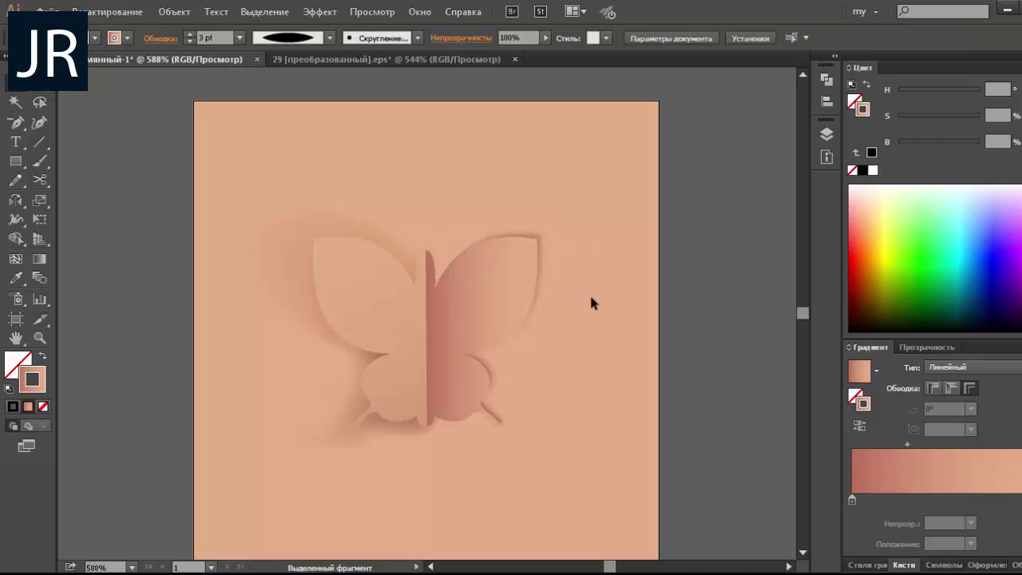
{"action": "left_click", "coordinate": [538, 251]}
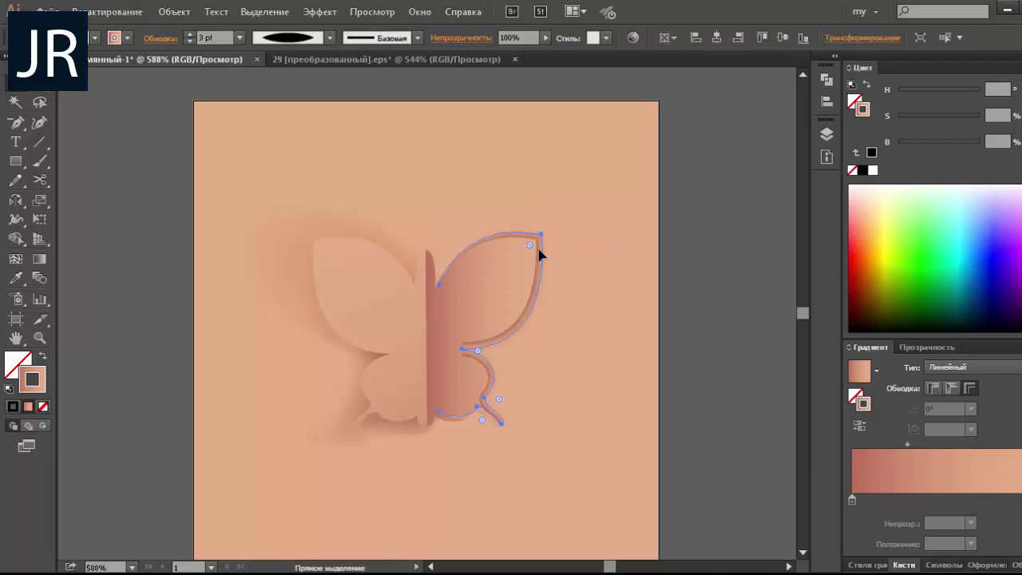
{"action": "left_click", "coordinate": [611, 371]}
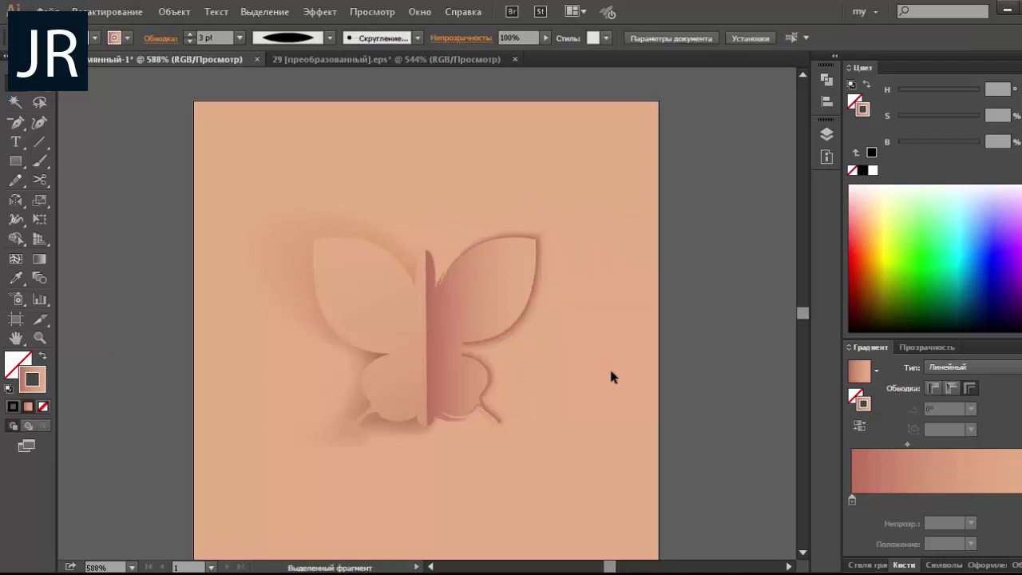
{"action": "left_click", "coordinate": [520, 327]}
Step: Reverse the wing gradient and set the upper and lower right wings' midpoints to 29.8% and 34.51%
{"action": "left_click_drag", "start_coordinate": [39, 180], "coordinate": [114, 198]}
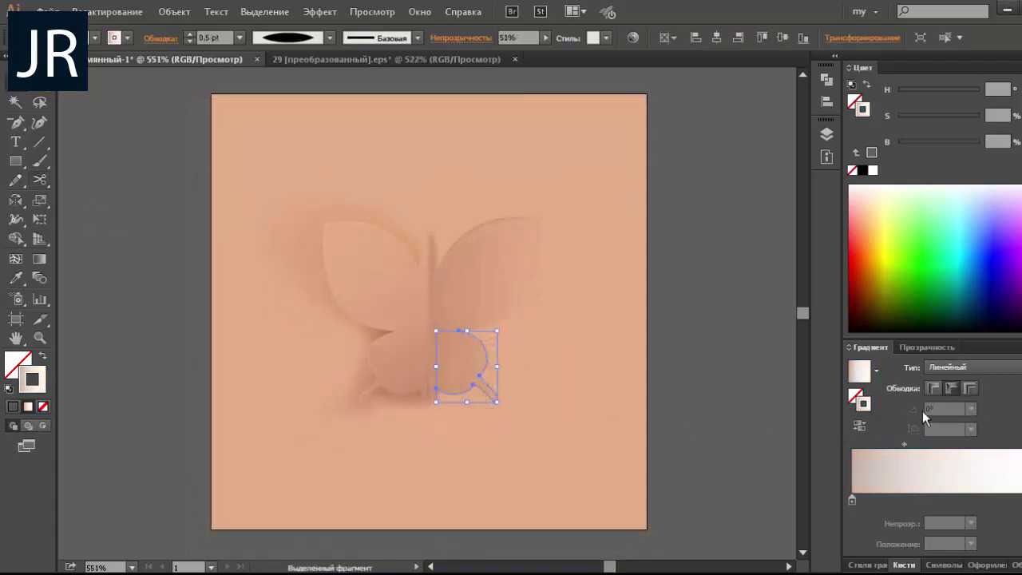
{"action": "left_click", "coordinate": [860, 425]}
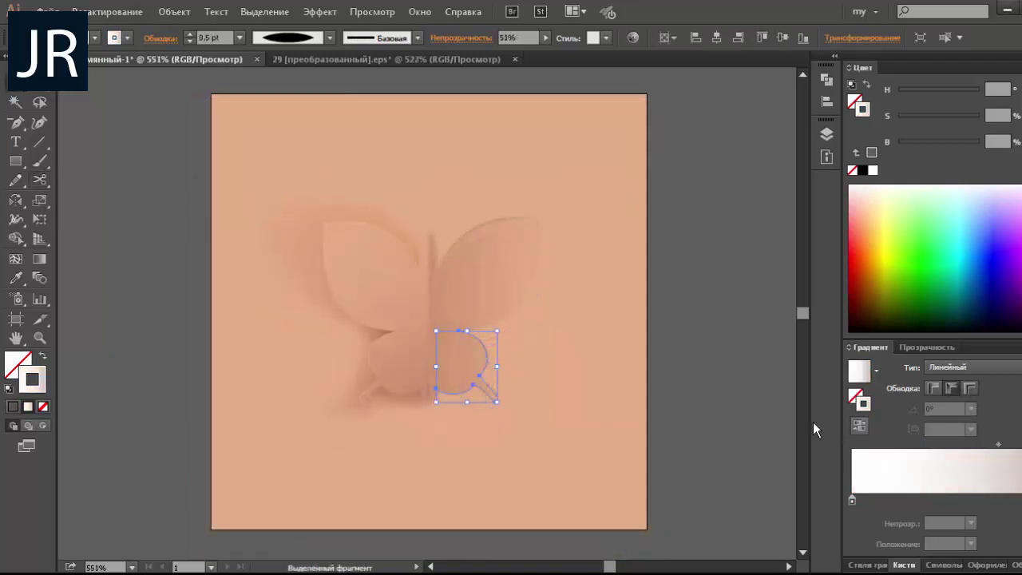
{"action": "left_click", "coordinate": [720, 405]}
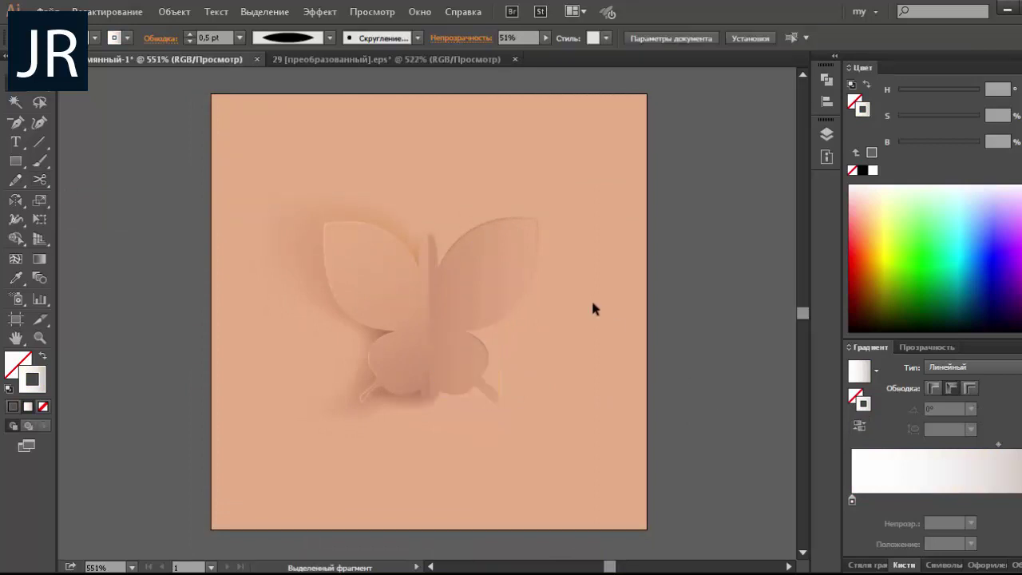
{"action": "left_click", "coordinate": [534, 255]}
{"action": "left_click_drag", "start_coordinate": [982, 445], "coordinate": [911, 443]}
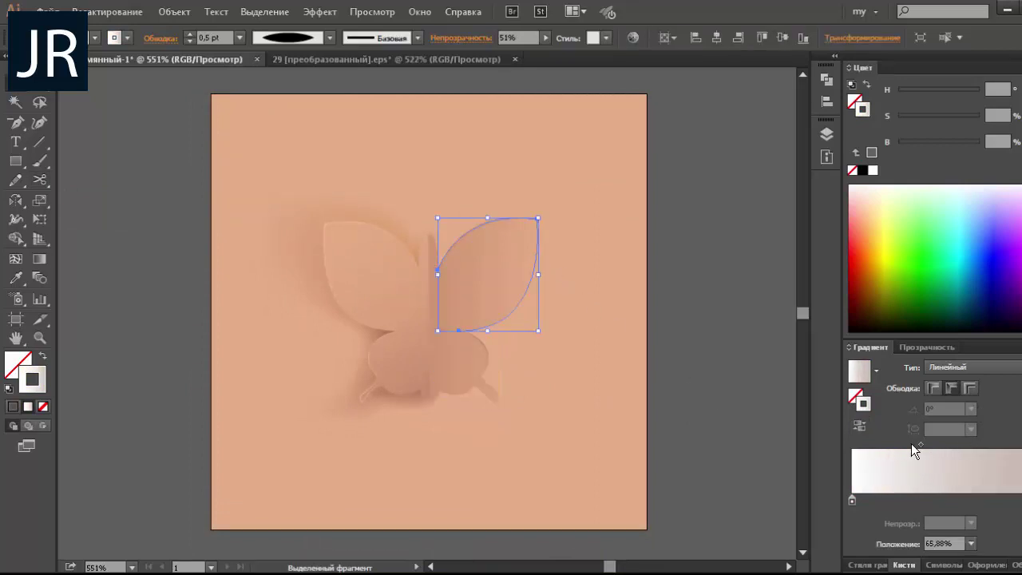
{"action": "left_click", "coordinate": [746, 386]}
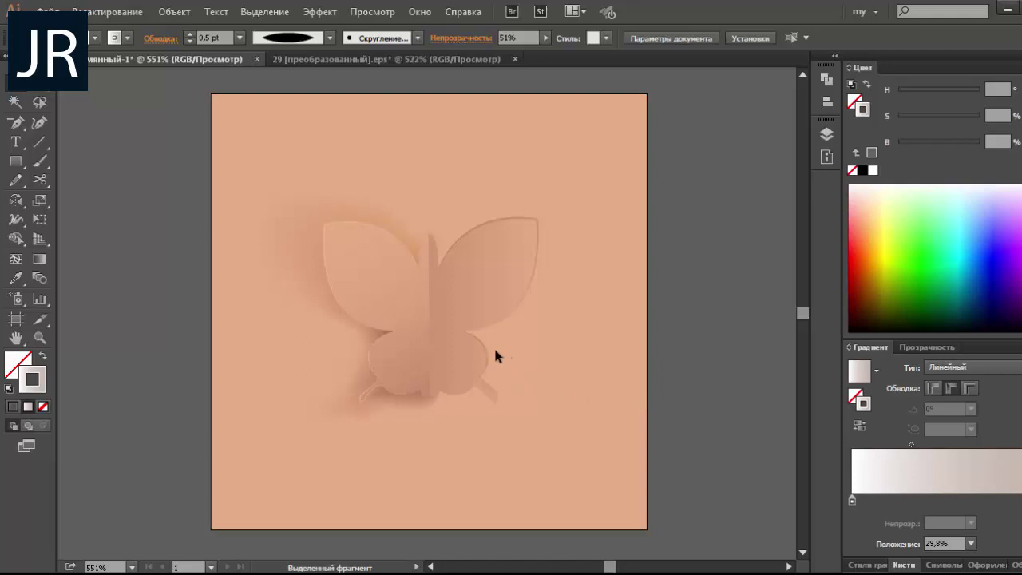
{"action": "left_click", "coordinate": [491, 367]}
{"action": "left_click_drag", "start_coordinate": [998, 446], "coordinate": [920, 445]}
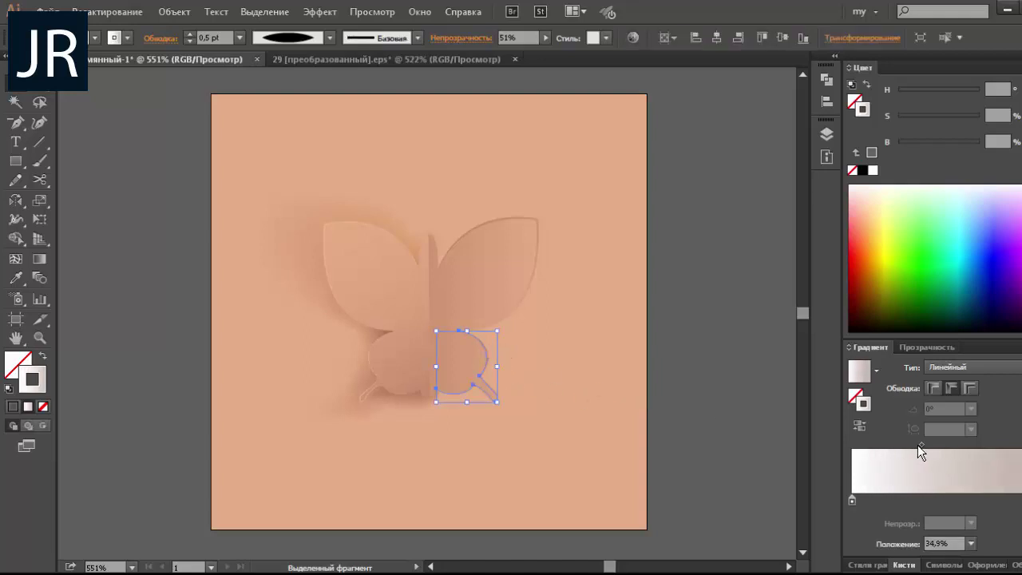
{"action": "left_click", "coordinate": [714, 394]}
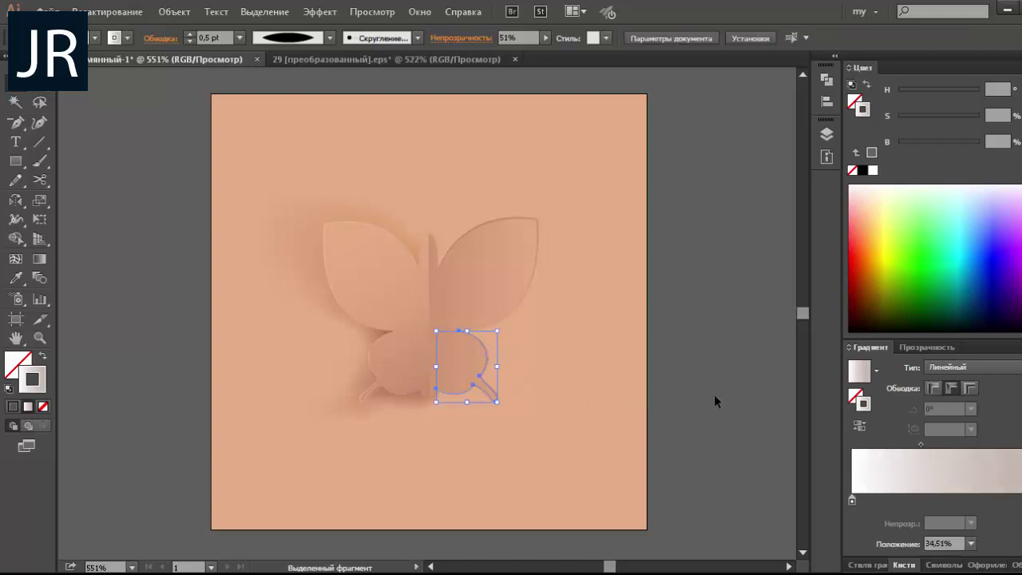
Step: Set both right wings' opacity to 27%
{"action": "left_click", "coordinate": [491, 359]}
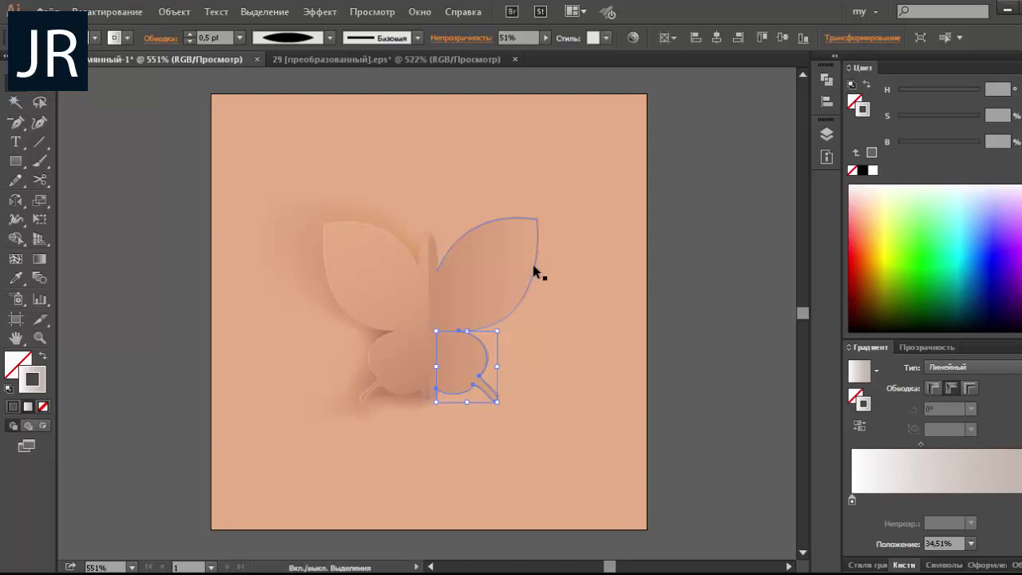
{"action": "left_click", "coordinate": [532, 264], "text": "shift"}
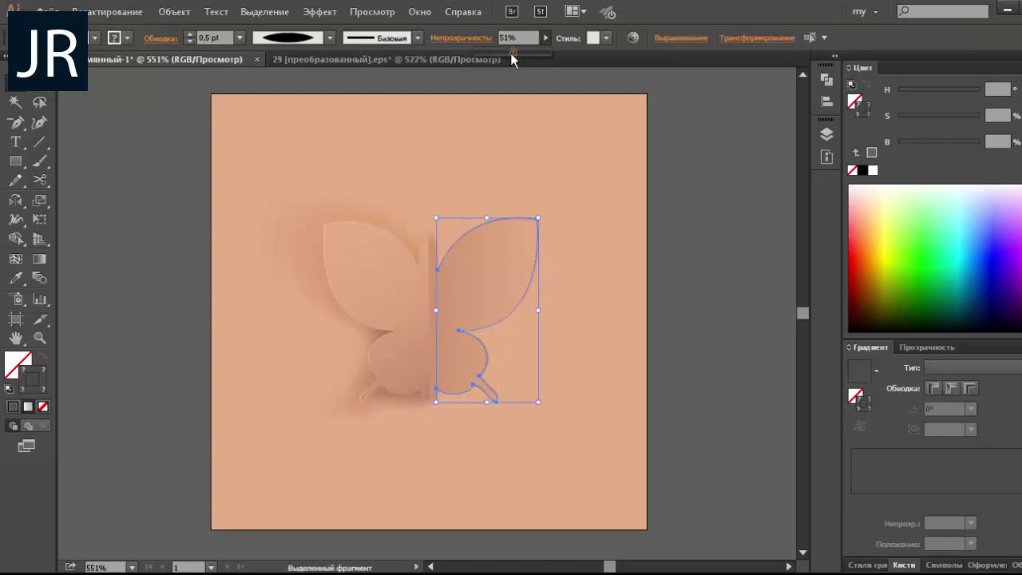
{"action": "left_click_drag", "start_coordinate": [496, 53], "coordinate": [498, 53]}
{"action": "left_click", "coordinate": [673, 281]}
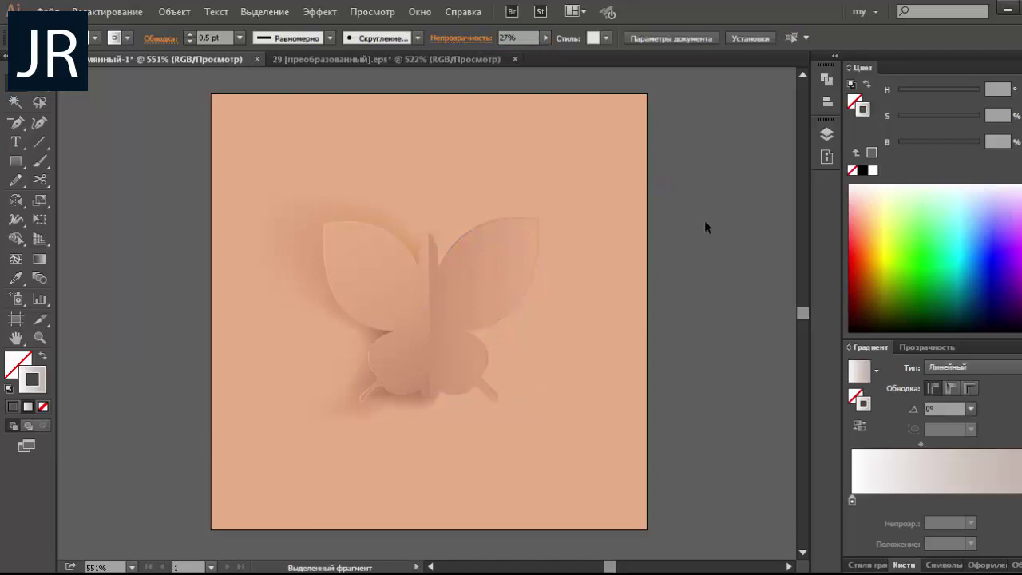
Step: Lower saturation and shift the hue toward red on a point of the left wing's shadow mesh
{"action": "left_click", "coordinate": [653, 227], "text": "alt"}
{"action": "left_click", "coordinate": [354, 247]}
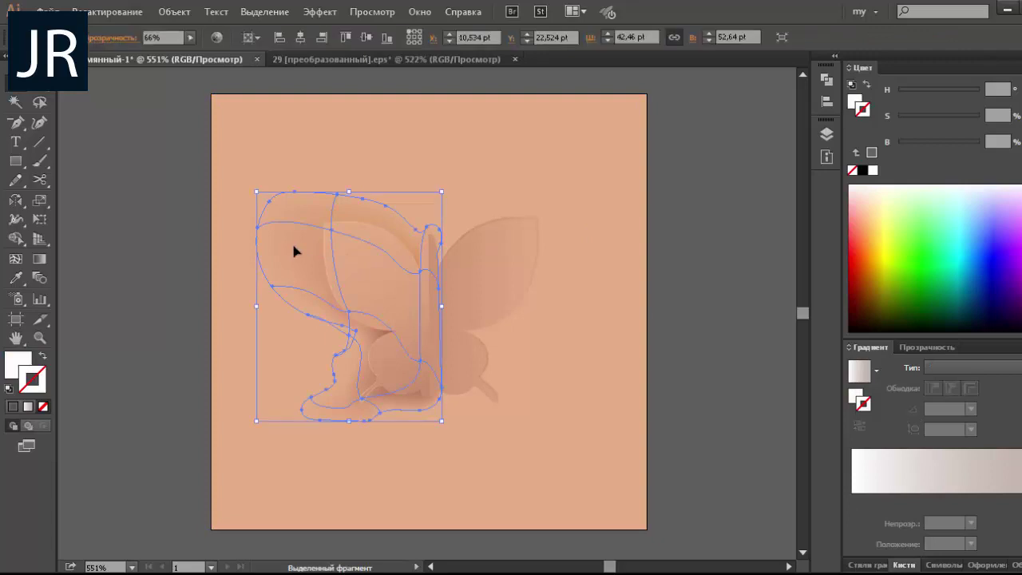
{"action": "key", "text": "a"}
{"action": "left_click", "coordinate": [332, 231]}
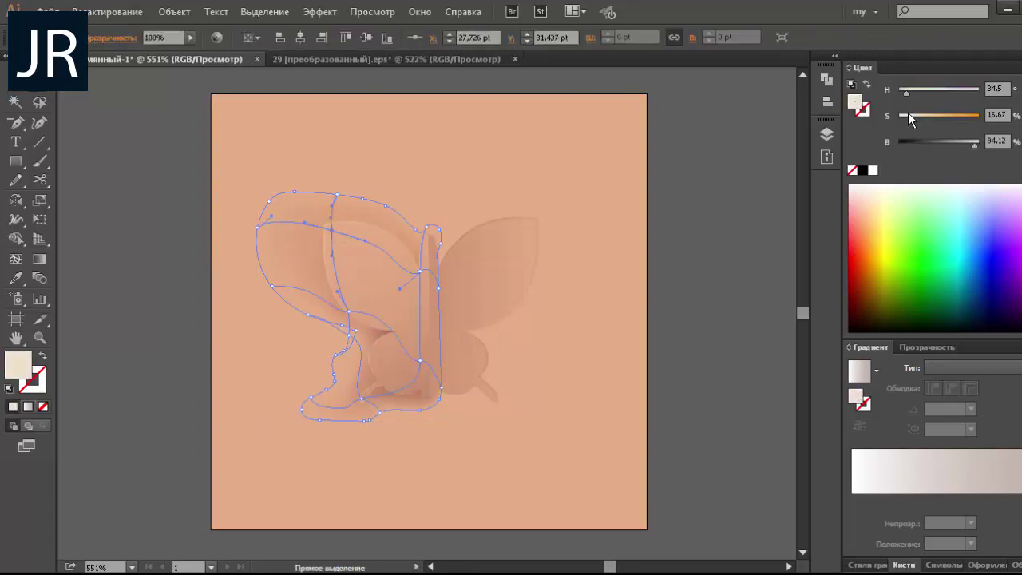
{"action": "left_click", "coordinate": [909, 121]}
{"action": "left_click_drag", "start_coordinate": [905, 92], "coordinate": [907, 120]}
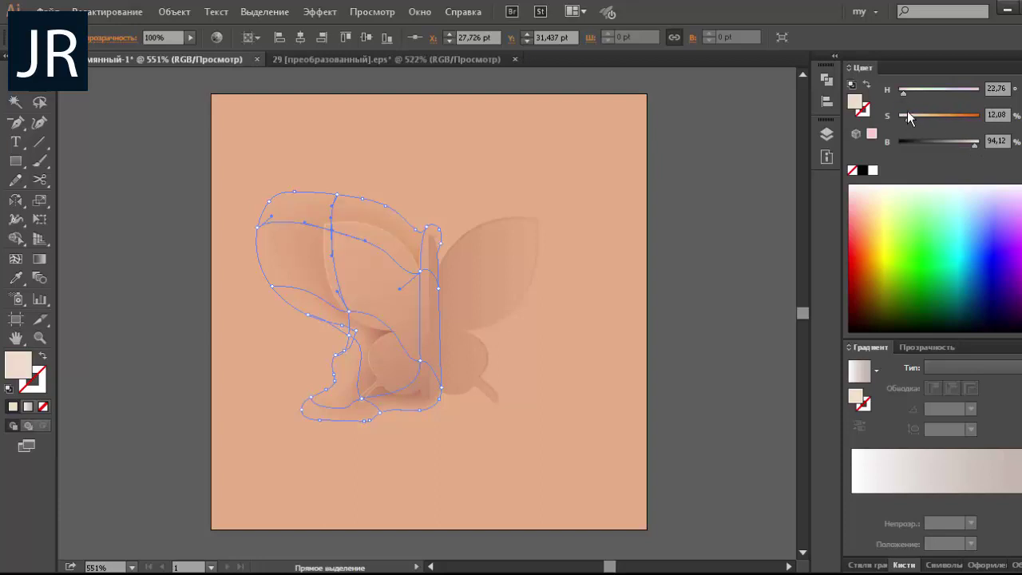
{"action": "left_click", "coordinate": [492, 392]}
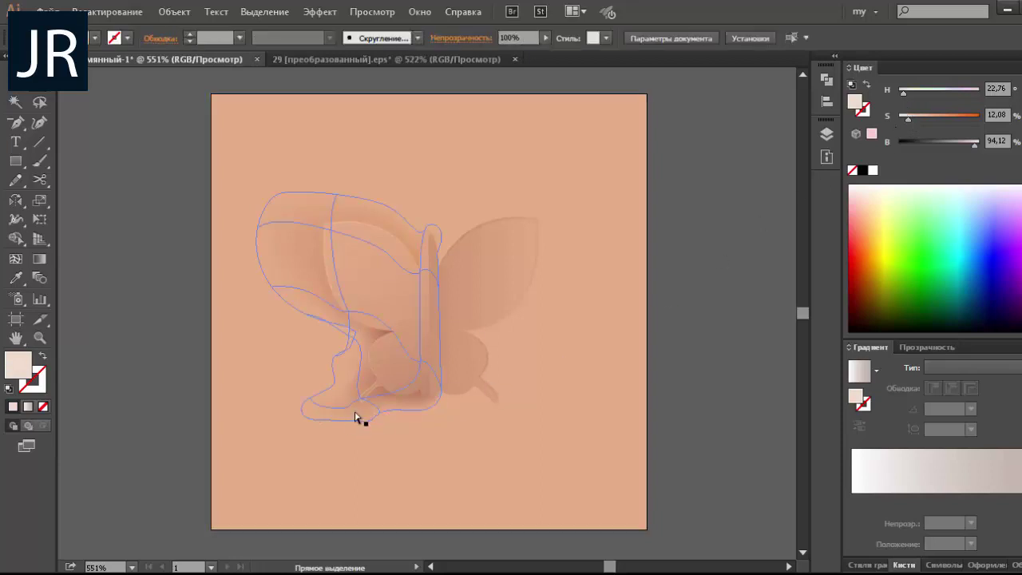
{"action": "left_click", "coordinate": [388, 406]}
Step: Switch the Color panel to HSB and lower the shadow mesh colour's saturation for a paler pink
{"action": "left_click", "coordinate": [419, 363]}
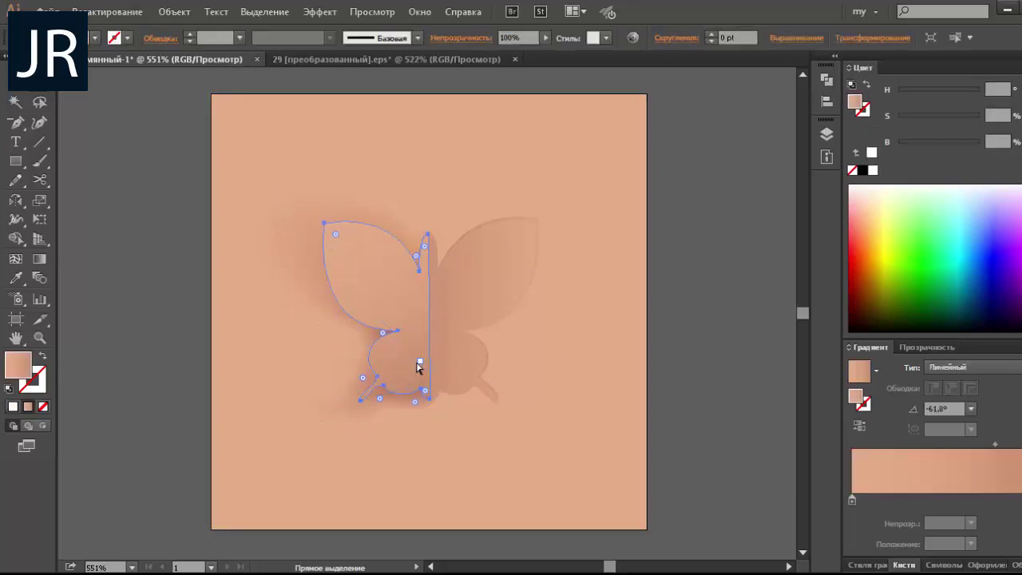
{"action": "left_click", "coordinate": [424, 382]}
{"action": "left_click", "coordinate": [424, 365]}
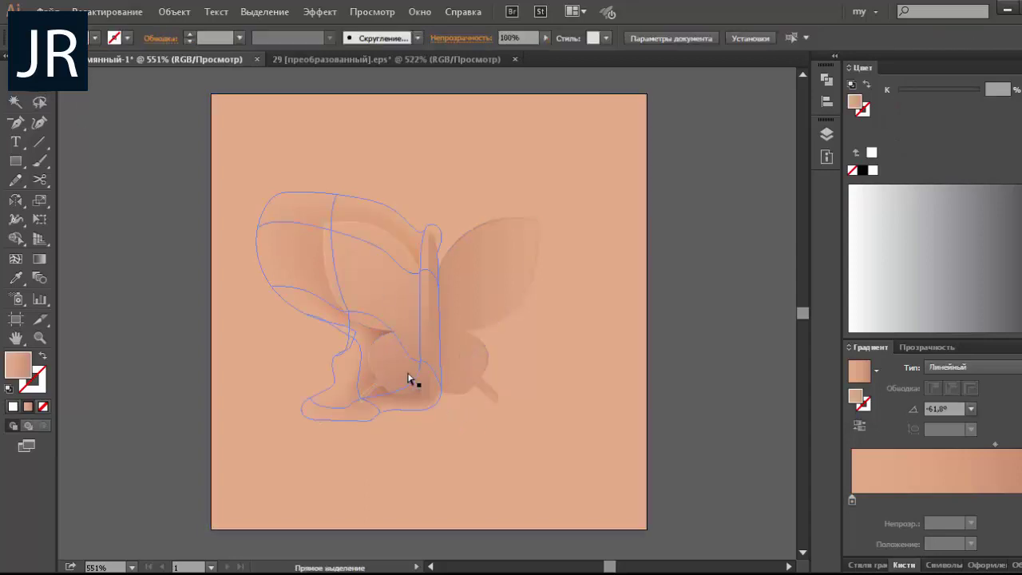
{"action": "left_click", "coordinate": [421, 365]}
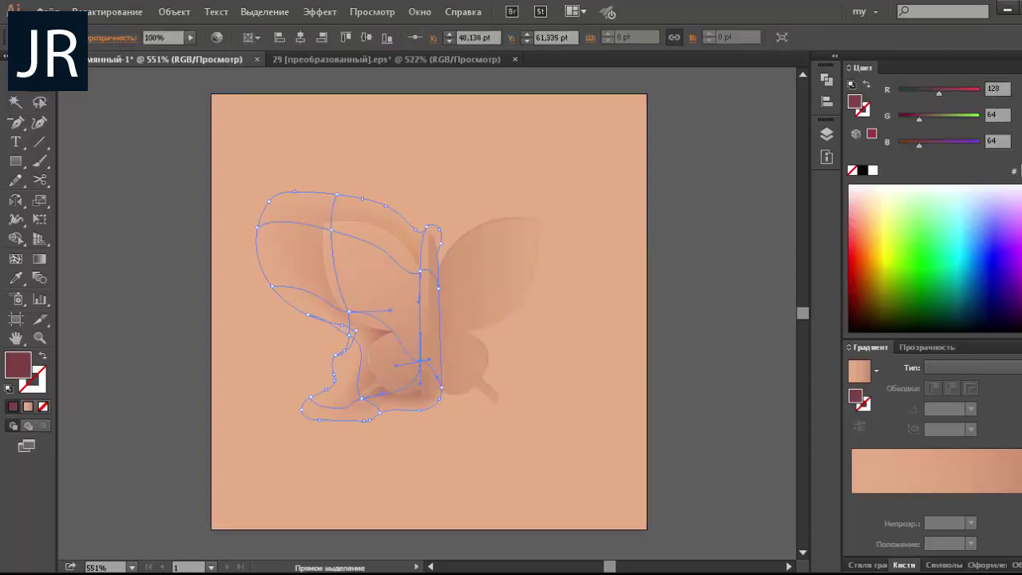
{"action": "left_click", "coordinate": [1015, 67]}
{"action": "left_click", "coordinate": [944, 117]}
{"action": "mouse_move", "coordinate": [941, 116]}
{"action": "left_mouse_down"}
{"action": "mouse_move", "coordinate": [923, 117]}
{"action": "mouse_move", "coordinate": [963, 144]}
{"action": "mouse_move", "coordinate": [941, 142]}
{"action": "left_mouse_up"}
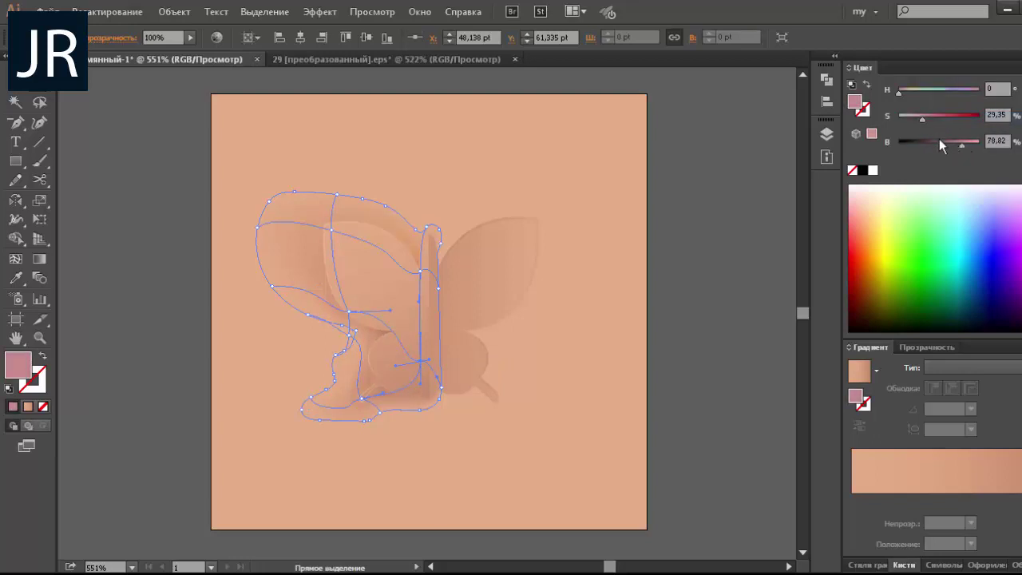
{"action": "left_click", "coordinate": [349, 314]}
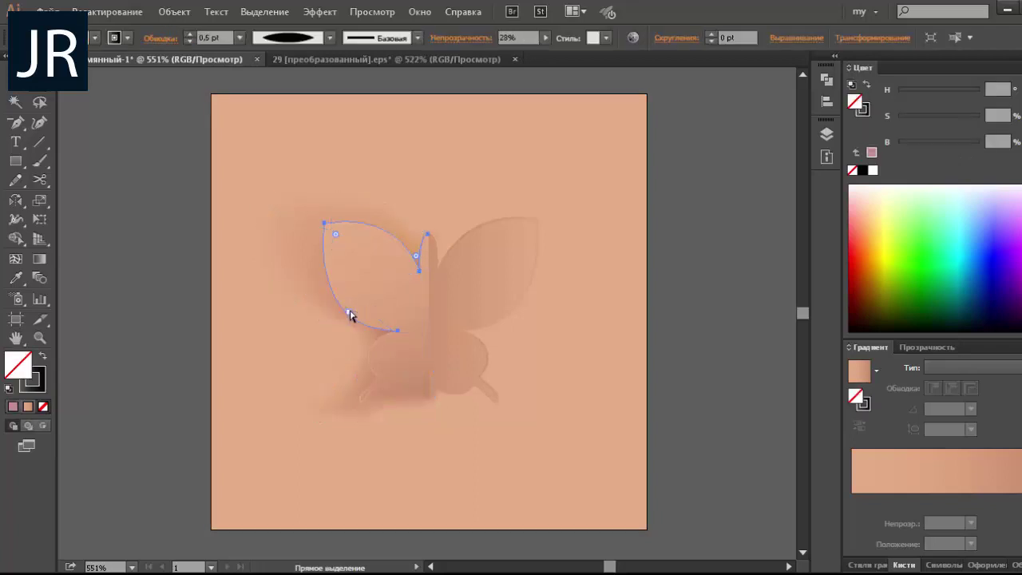
{"action": "left_click", "coordinate": [963, 141]}
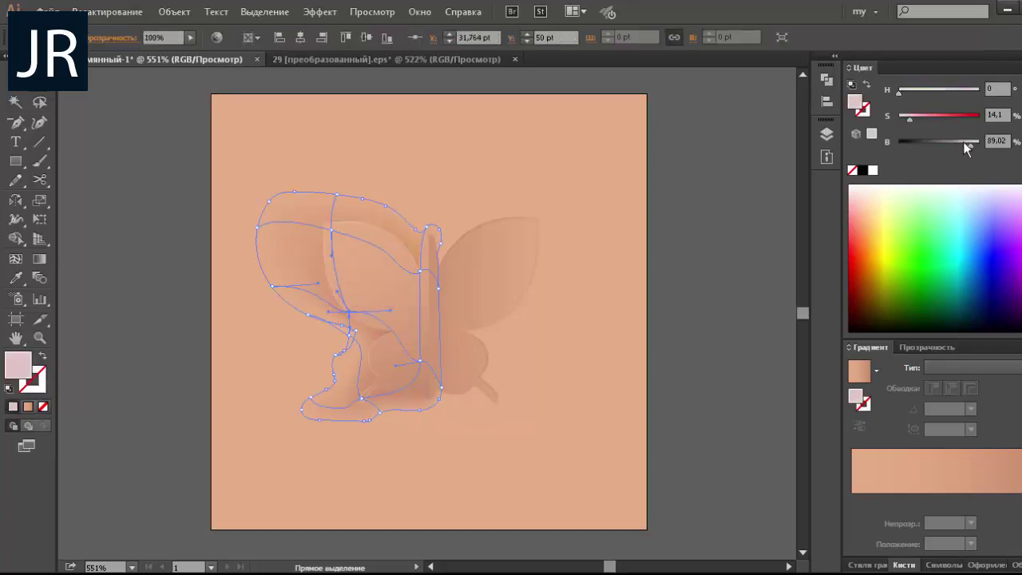
{"action": "left_click_drag", "start_coordinate": [907, 120], "coordinate": [903, 121]}
Step: Make the tan mesh point near the wing tip pale pink (H 24.37, S 13.91, B 90.2)
{"action": "left_click", "coordinate": [420, 272]}
{"action": "left_click", "coordinate": [411, 295], "text": "ctrl"}
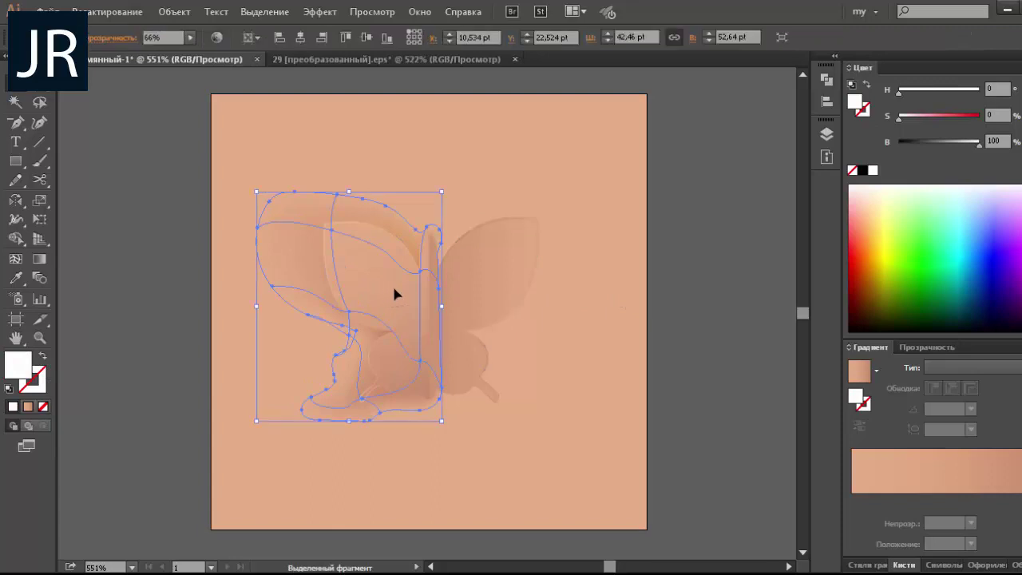
{"action": "key", "text": "a"}
{"action": "left_click", "coordinate": [420, 273]}
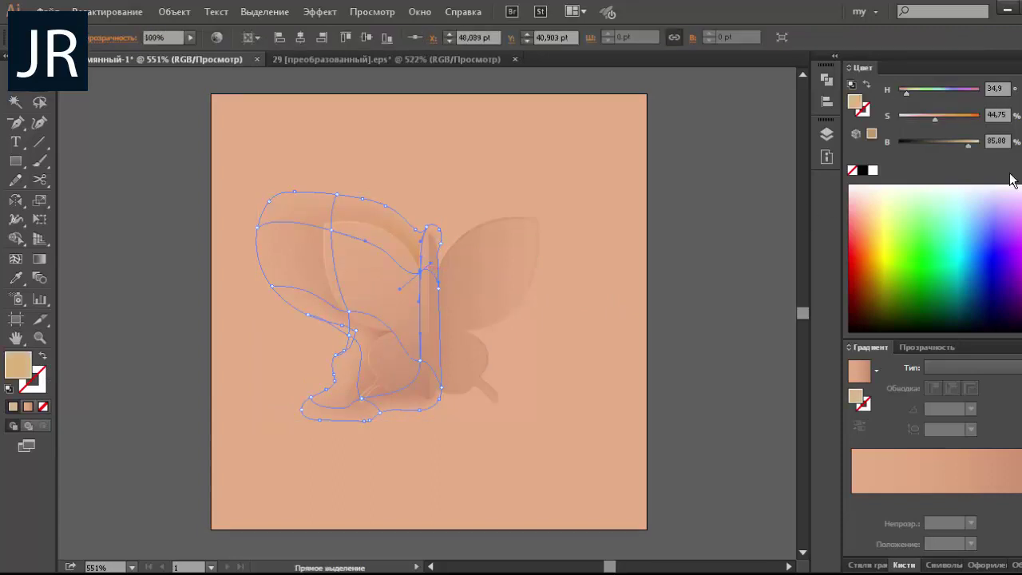
{"action": "left_click_drag", "start_coordinate": [927, 122], "coordinate": [905, 93]}
{"action": "left_click_drag", "start_coordinate": [967, 144], "coordinate": [971, 144]}
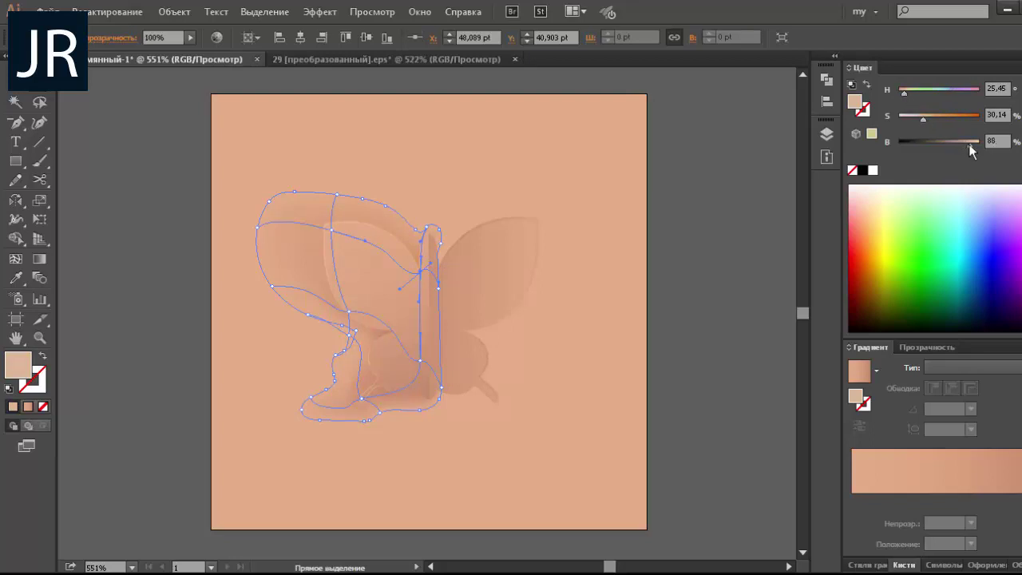
{"action": "left_click_drag", "start_coordinate": [922, 116], "coordinate": [908, 118]}
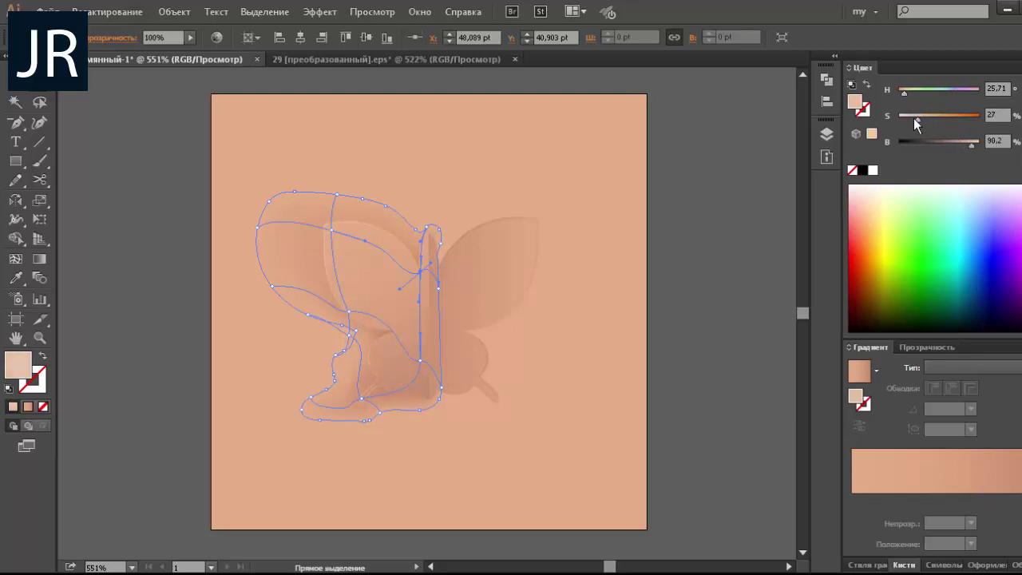
{"action": "left_click", "coordinate": [691, 309]}
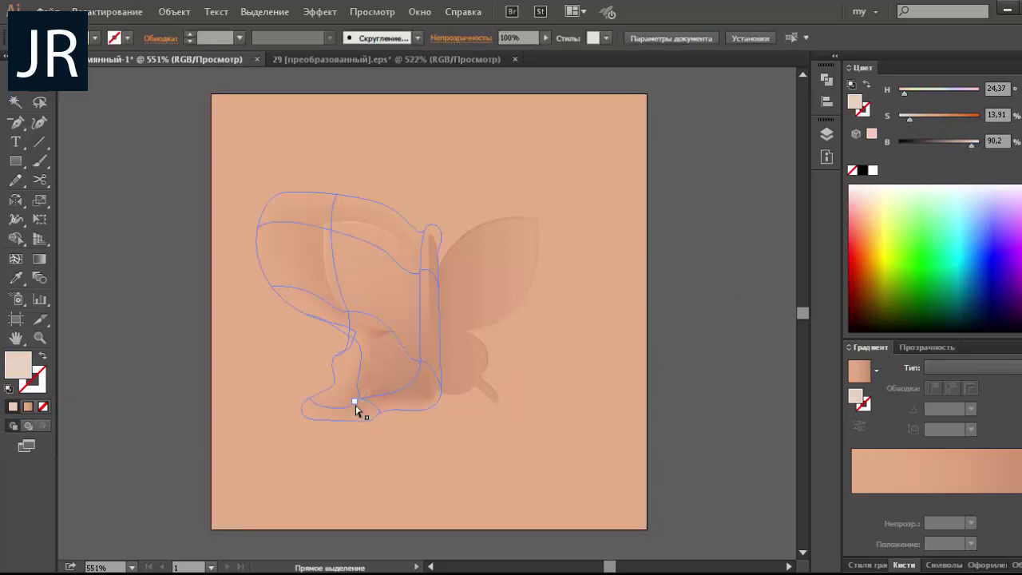
Step: Switch the Color panel to HSB and lower a shadow mesh point's saturation to a paler pink
{"action": "left_click", "coordinate": [345, 410]}
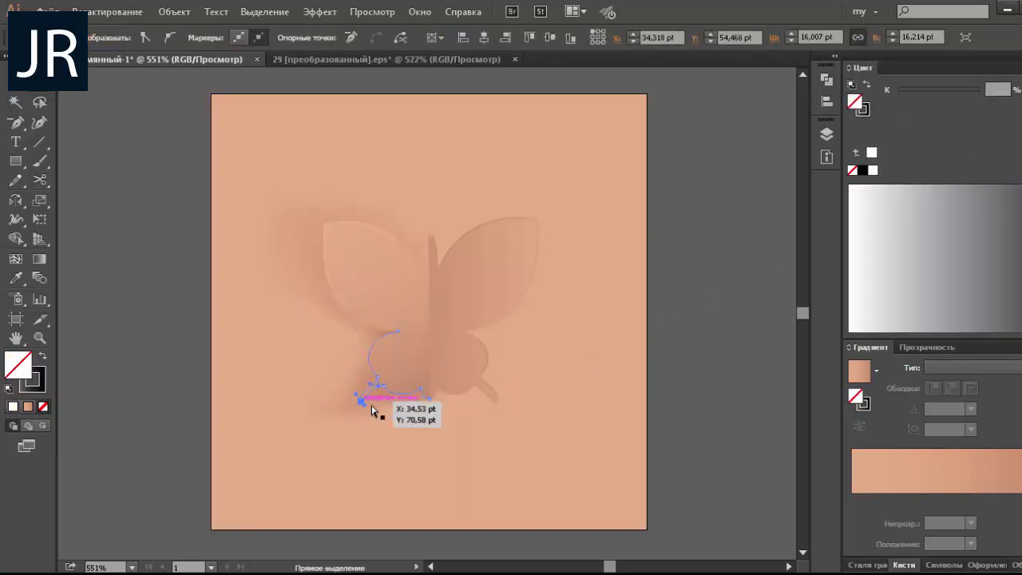
{"action": "left_click", "coordinate": [365, 405]}
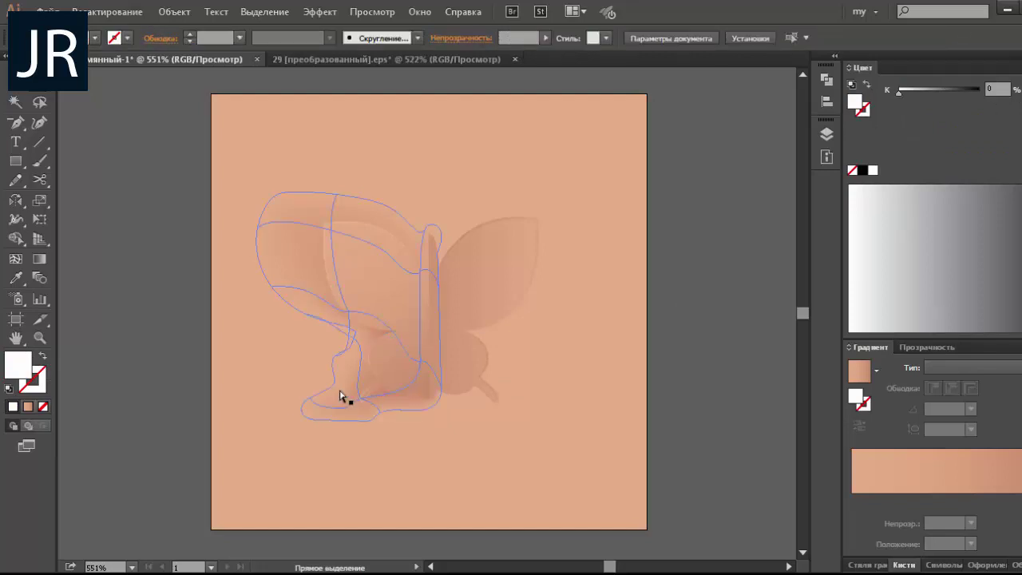
{"action": "left_click", "coordinate": [351, 402]}
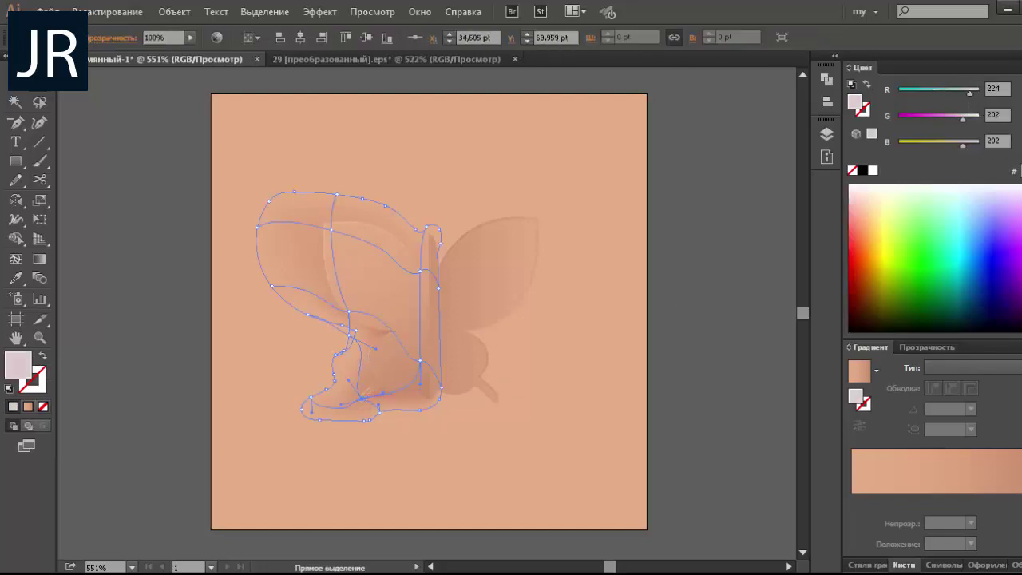
{"action": "left_click", "coordinate": [1016, 67]}
{"action": "left_click", "coordinate": [950, 122]}
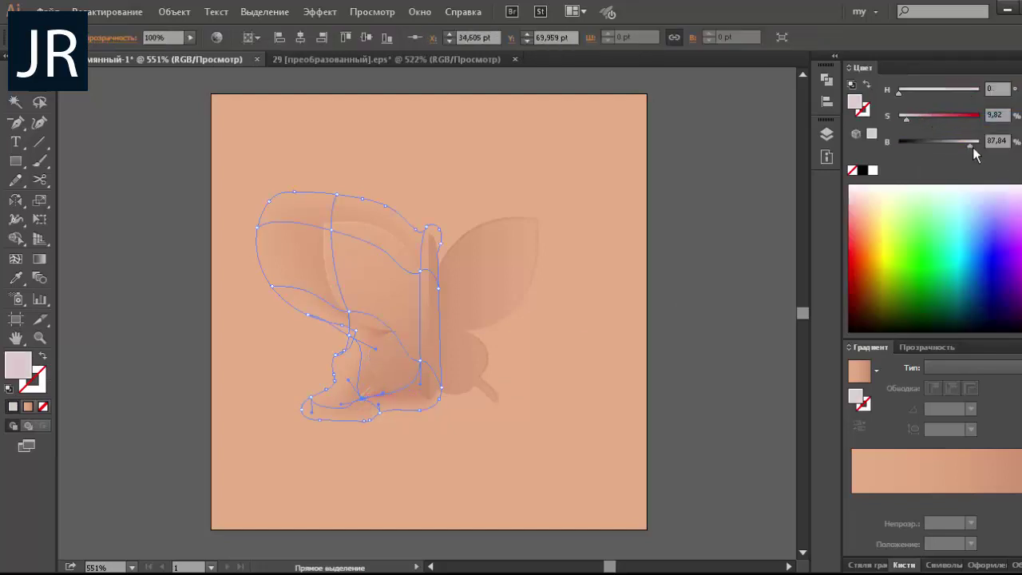
{"action": "left_click", "coordinate": [420, 363]}
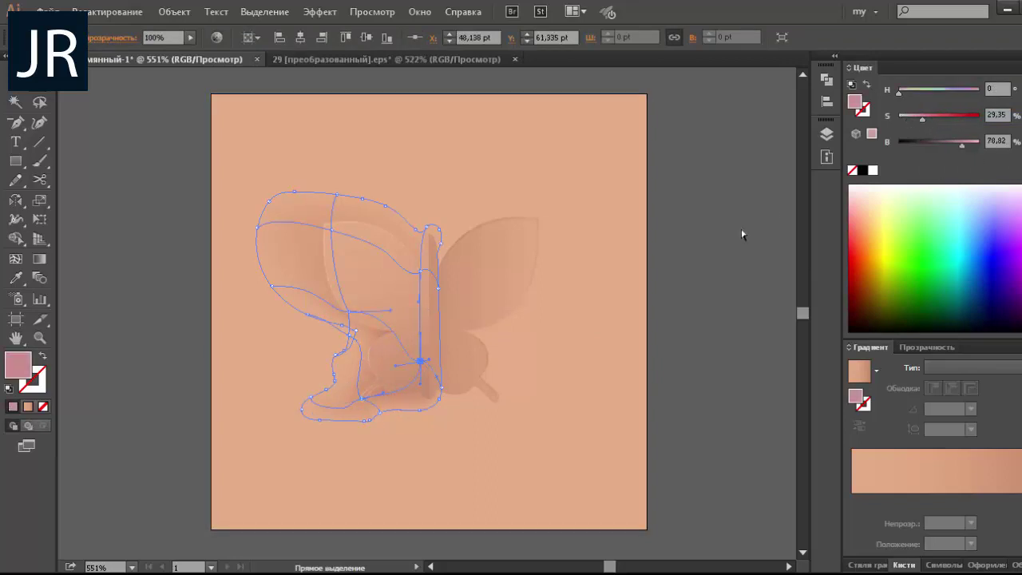
{"action": "left_click", "coordinate": [909, 116]}
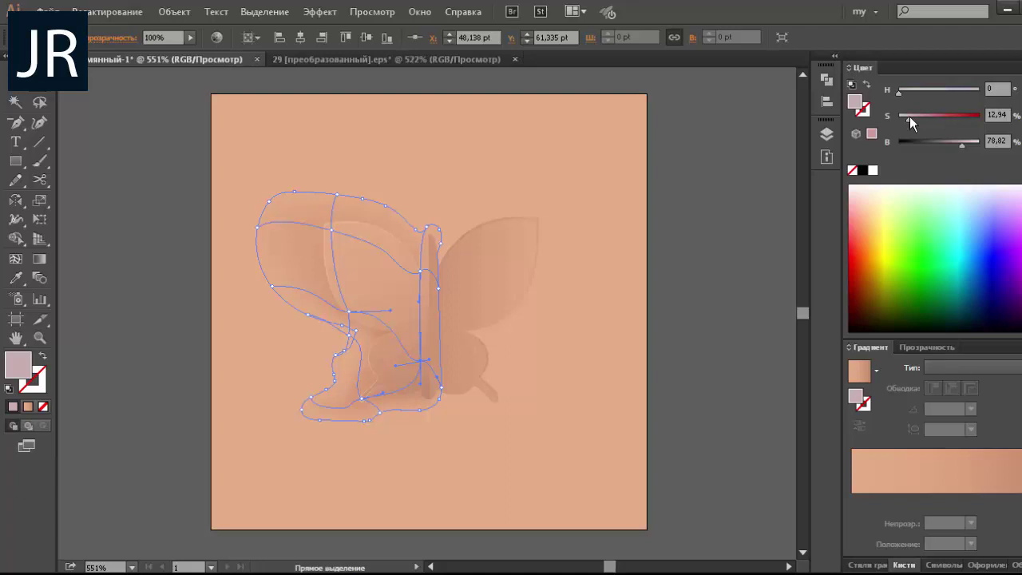
{"action": "left_click_drag", "start_coordinate": [909, 116], "coordinate": [905, 117]}
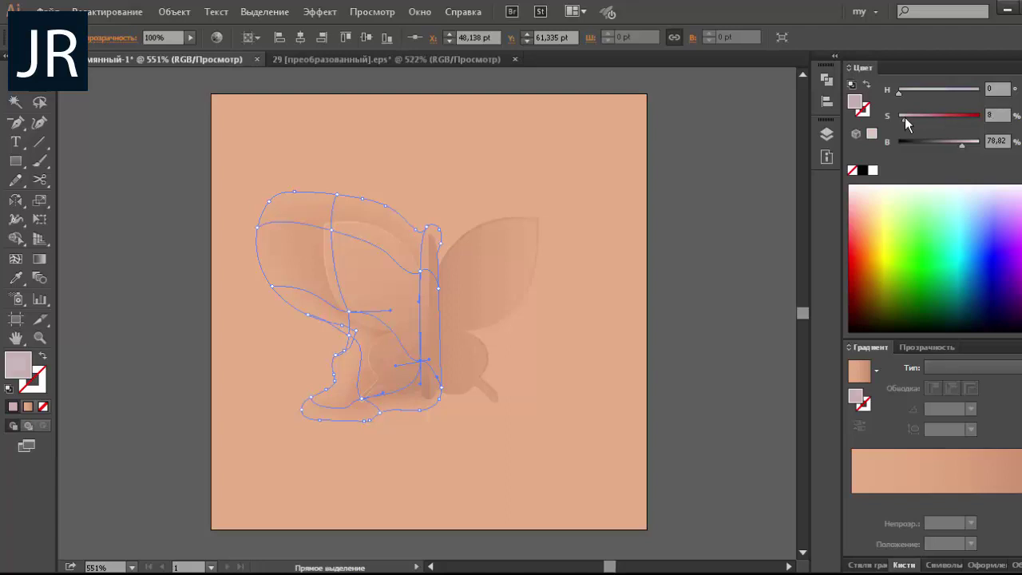
Step: Drag another shadow mesh point up and right to reshape the shadow, then select all
{"action": "left_click", "coordinate": [348, 314]}
{"action": "left_click", "coordinate": [350, 315]}
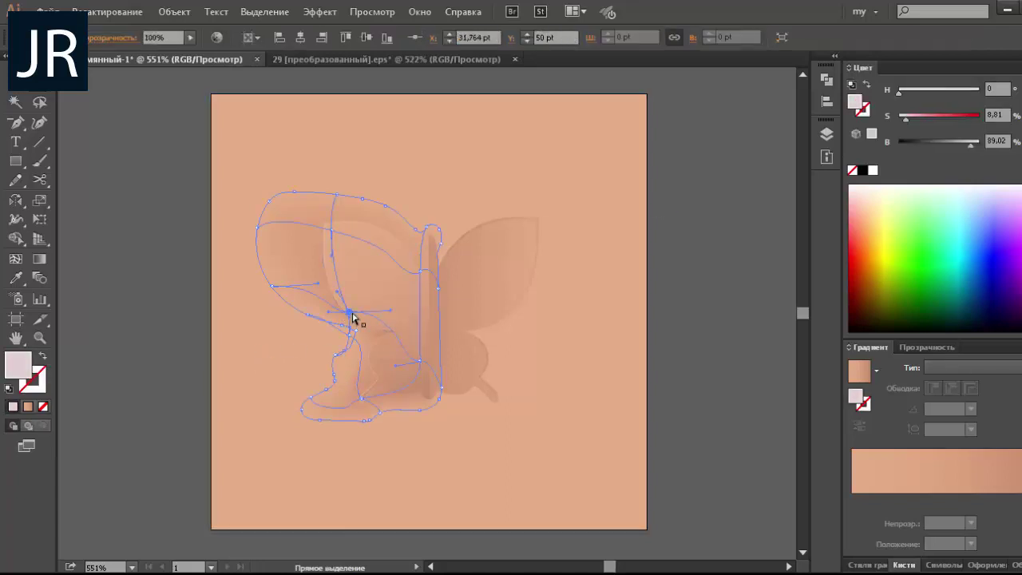
{"action": "left_click_drag", "start_coordinate": [352, 317], "coordinate": [372, 293]}
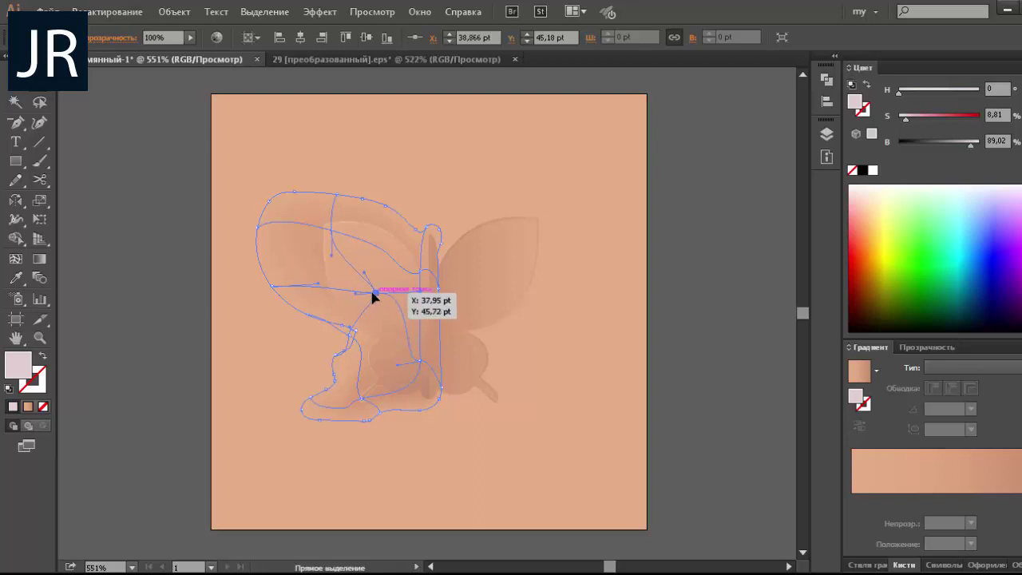
{"action": "left_click", "coordinate": [678, 365]}
{"action": "key", "text": "ctrl+a"}
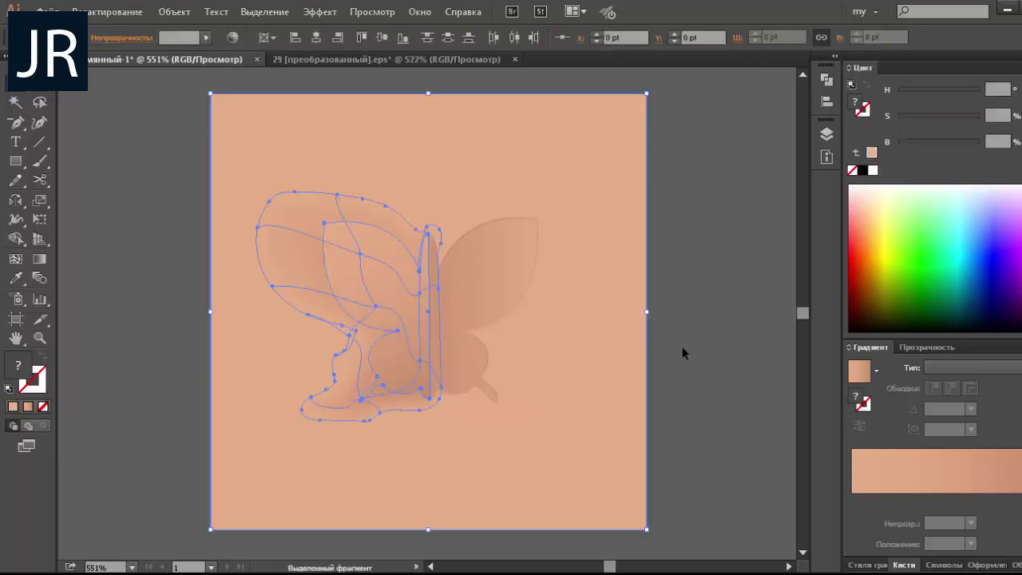
Step: Retune the left wing's peach to about H 24, S 34.78, B 90.2 using the S and B sliders
{"action": "left_click", "coordinate": [403, 311]}
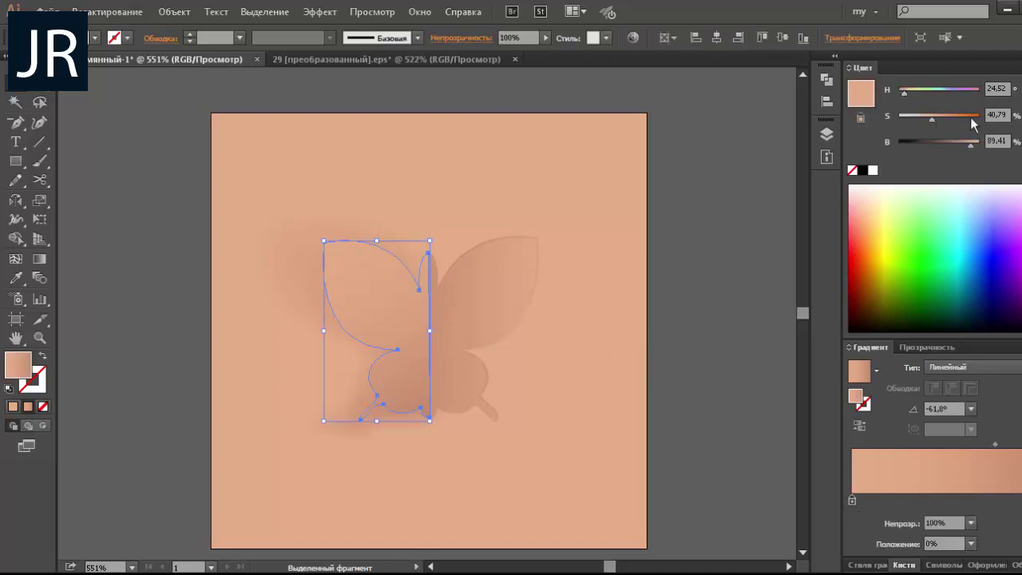
{"action": "left_click", "coordinate": [922, 118]}
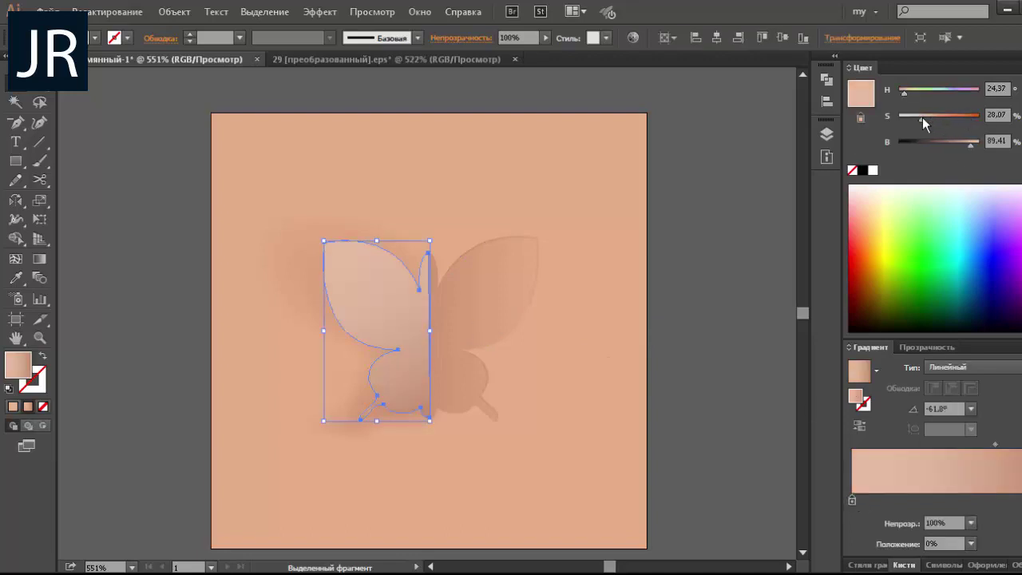
{"action": "left_click_drag", "start_coordinate": [922, 118], "coordinate": [928, 117]}
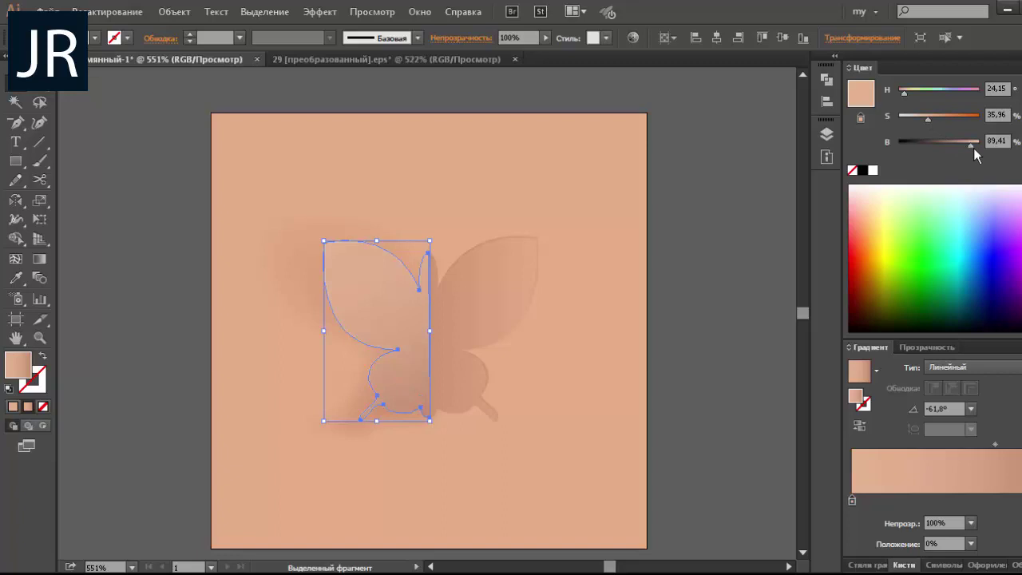
{"action": "left_click_drag", "start_coordinate": [974, 148], "coordinate": [972, 148]}
{"action": "left_click", "coordinate": [702, 197]}
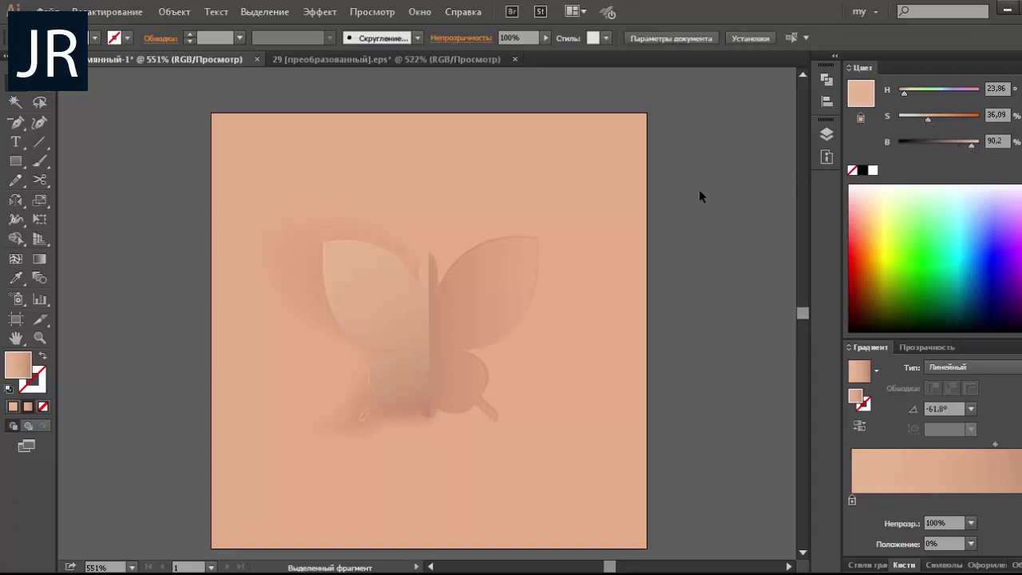
{"action": "left_click", "coordinate": [382, 282]}
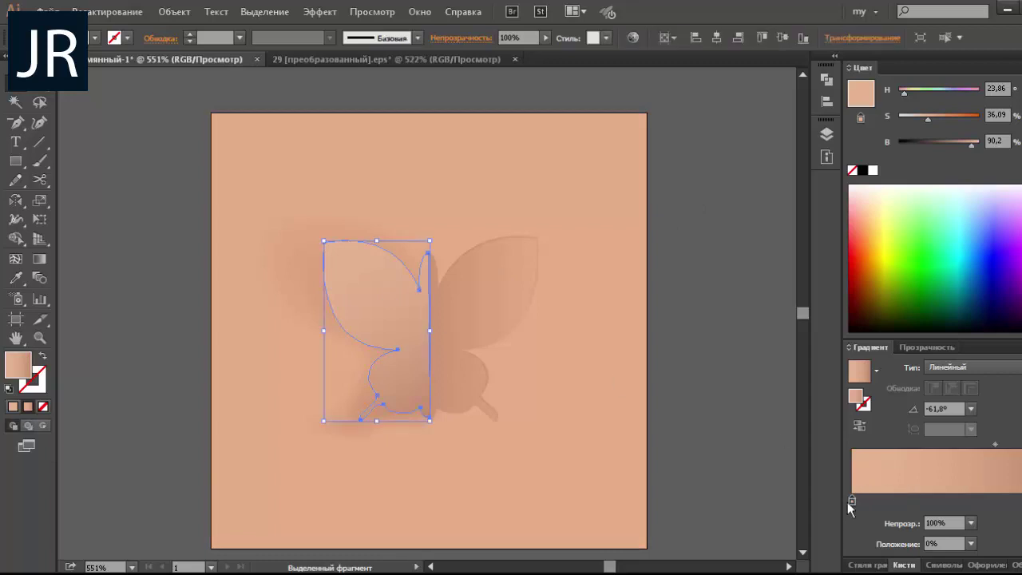
{"action": "left_click_drag", "start_coordinate": [927, 119], "coordinate": [927, 120]}
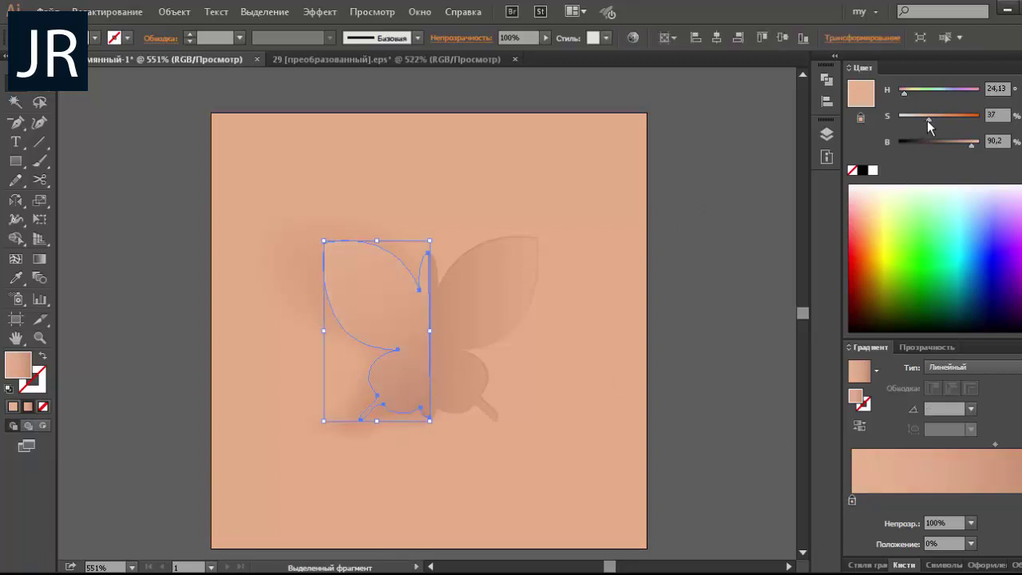
{"action": "left_click", "coordinate": [723, 238]}
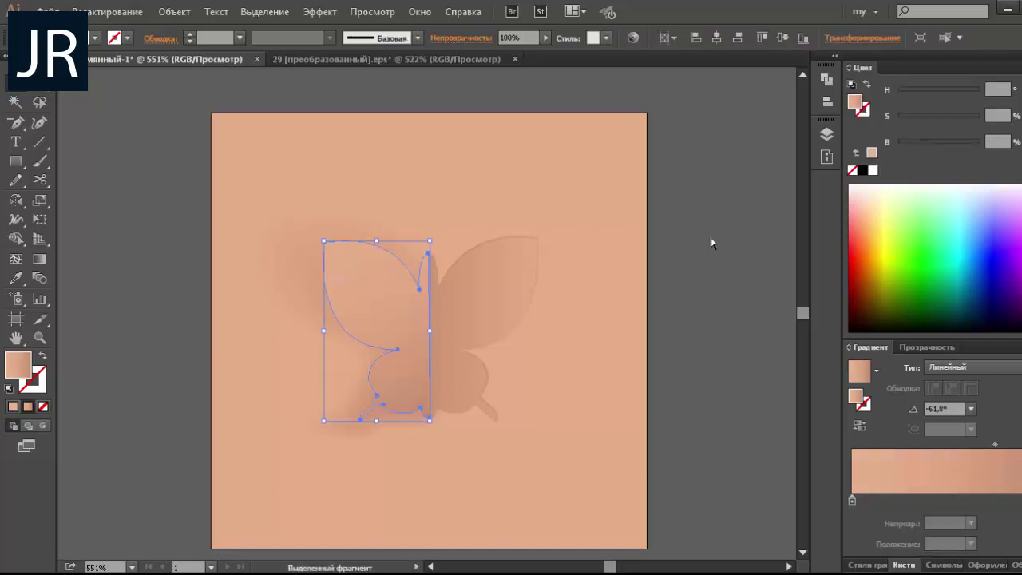
Step: Shift the right wing's gradient midpoint left, darken it slightly and remove the middle stop
{"action": "left_click", "coordinate": [501, 281]}
{"action": "left_click", "coordinate": [951, 473]}
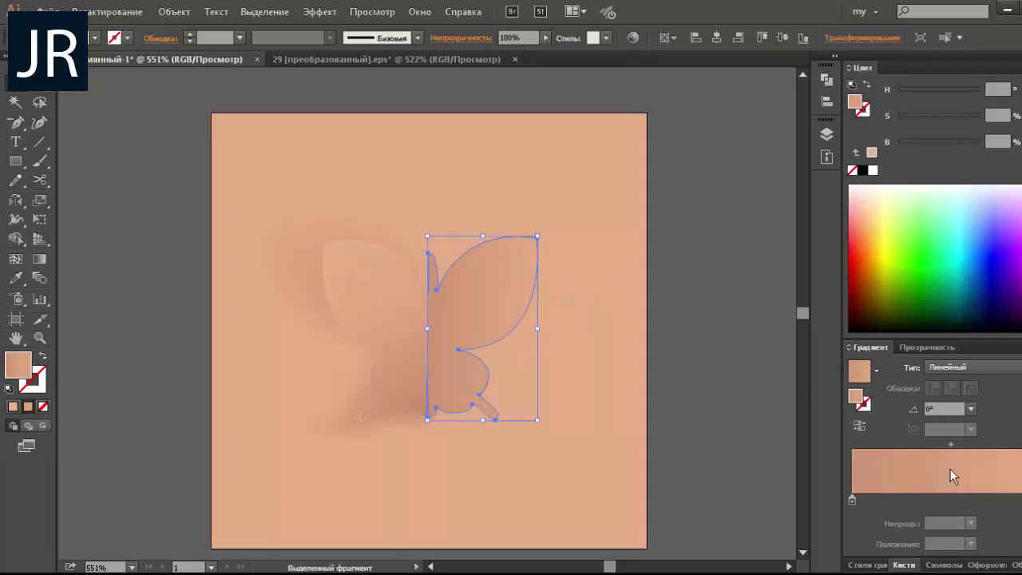
{"action": "left_click_drag", "start_coordinate": [951, 445], "coordinate": [915, 443]}
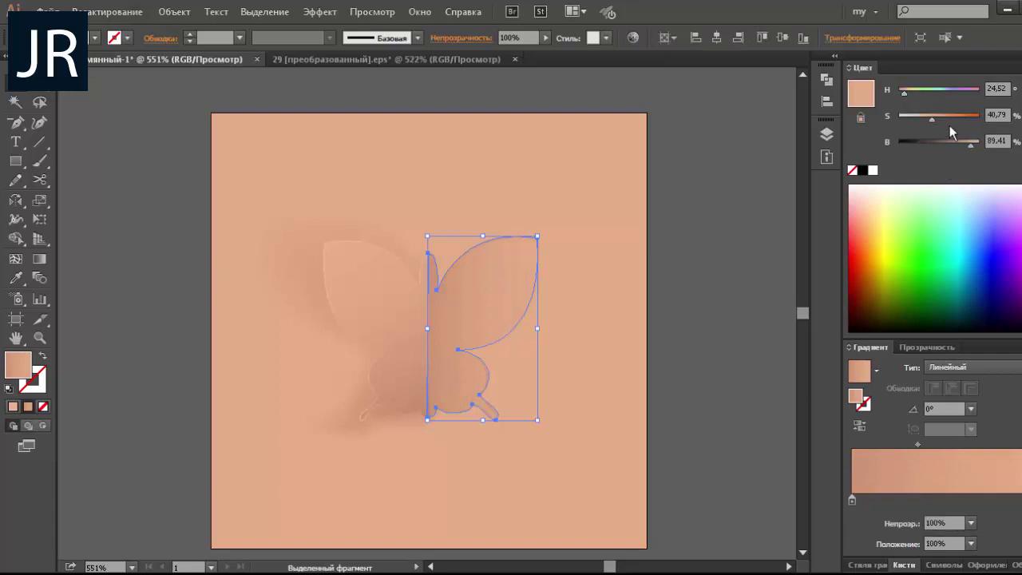
{"action": "left_click_drag", "start_coordinate": [969, 145], "coordinate": [968, 145]}
{"action": "left_click", "coordinate": [722, 234]}
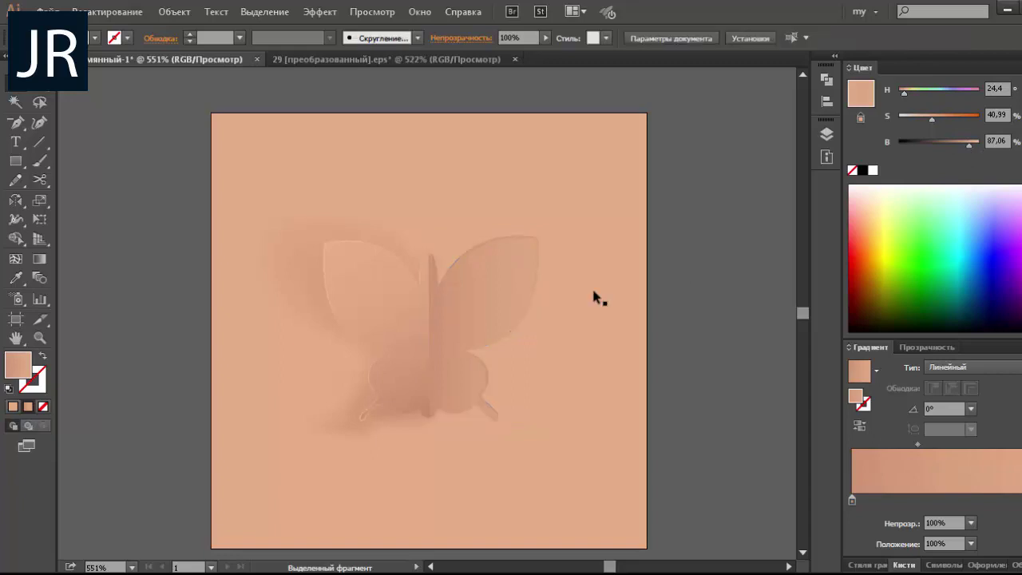
{"action": "left_click", "coordinate": [511, 306]}
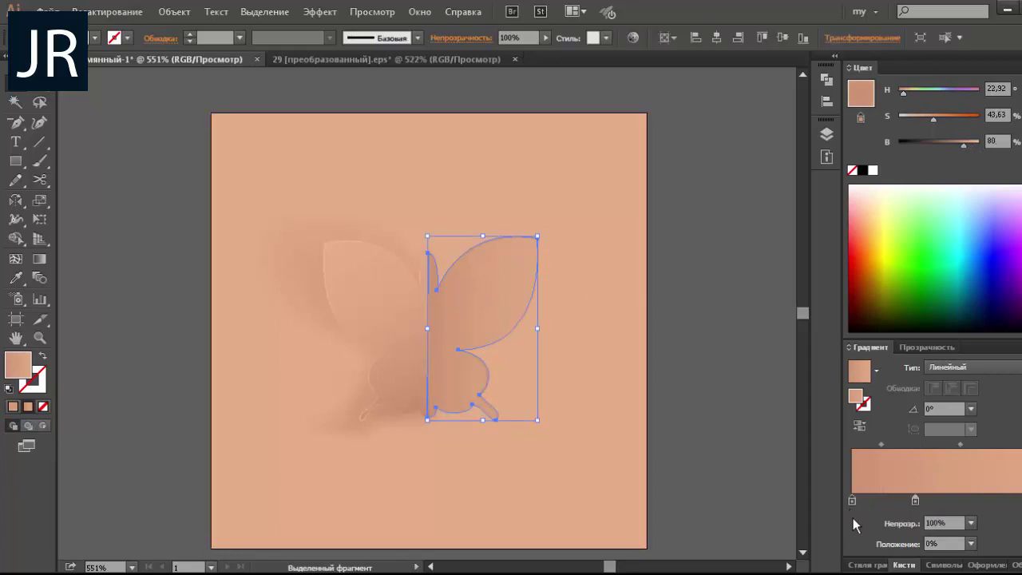
{"action": "left_click_drag", "start_coordinate": [914, 501], "coordinate": [853, 500]}
{"action": "left_click", "coordinate": [705, 391]}
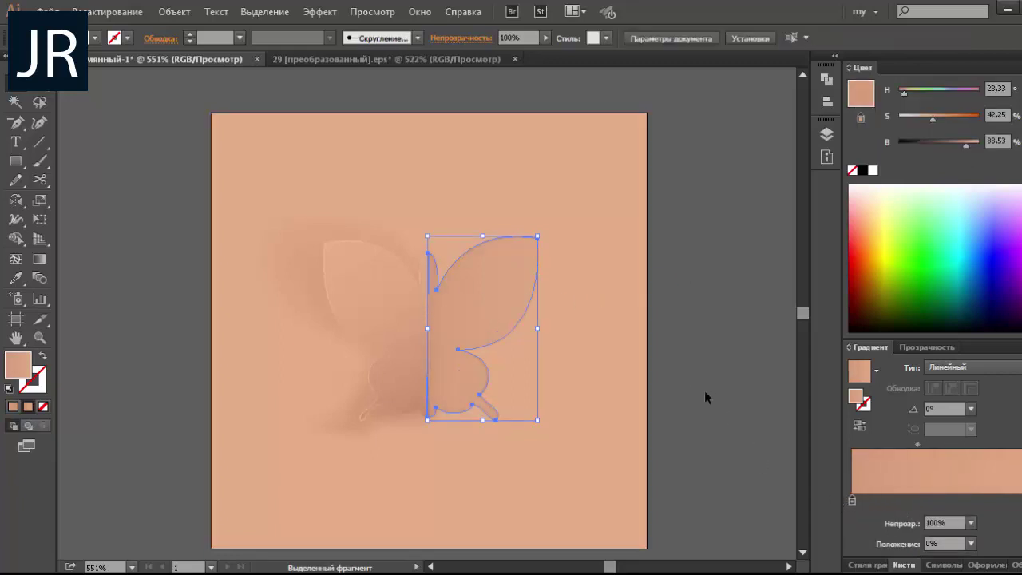
Step: Redraw the left wing's gradient diagonally with the Gradient tool
{"action": "left_click", "coordinate": [399, 368]}
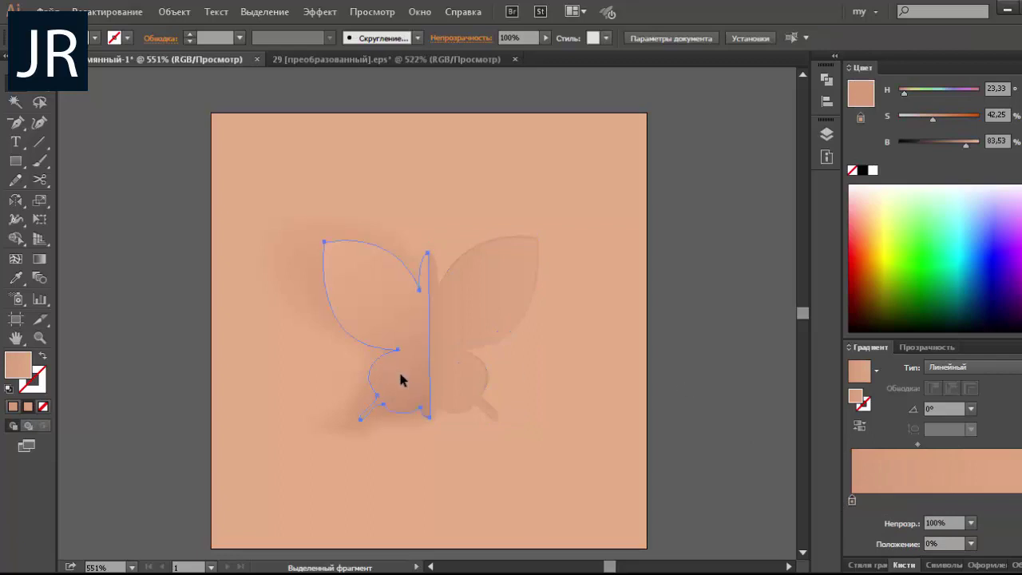
{"action": "left_click", "coordinate": [41, 259]}
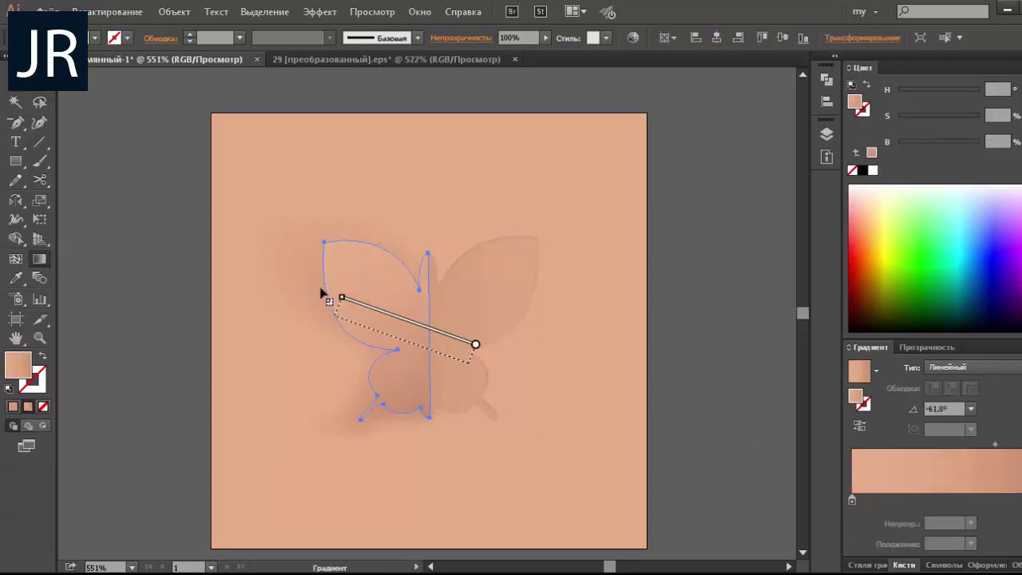
{"action": "mouse_move", "coordinate": [468, 363]}
{"action": "left_mouse_down"}
{"action": "mouse_move", "coordinate": [297, 301]}
{"action": "mouse_move", "coordinate": [489, 393]}
{"action": "left_mouse_up"}
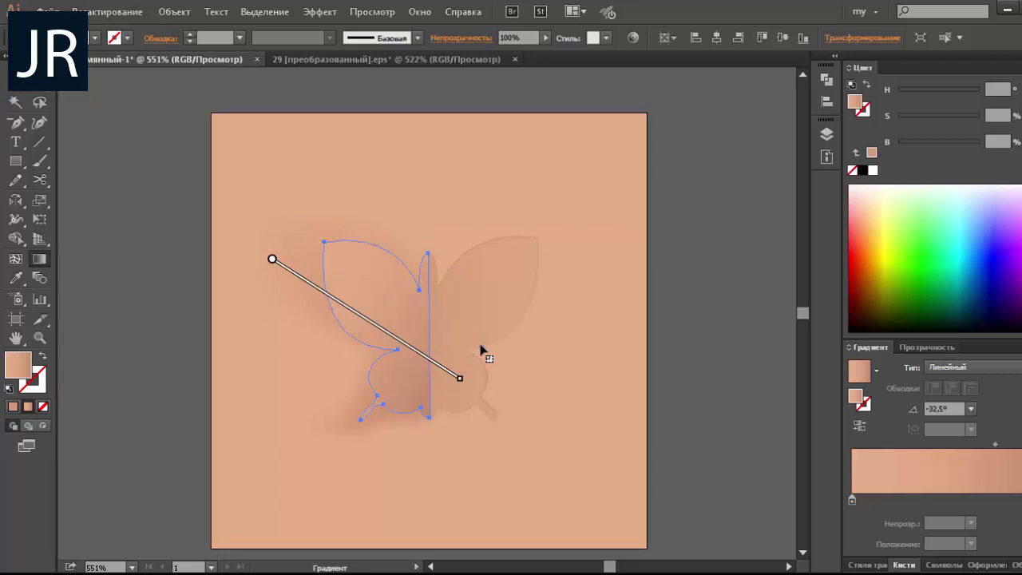
{"action": "left_click", "coordinate": [16, 83]}
{"action": "left_click", "coordinate": [123, 100]}
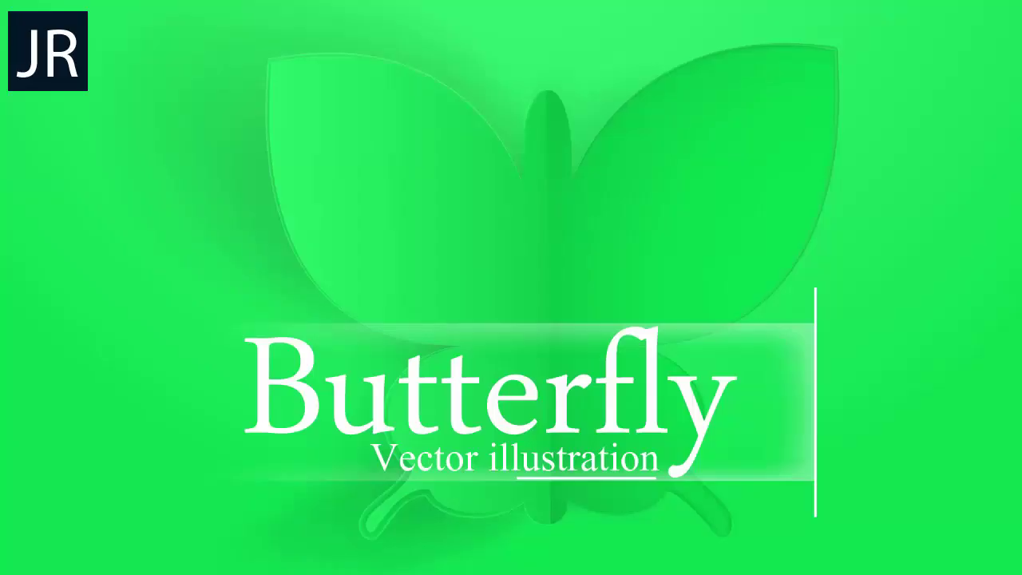